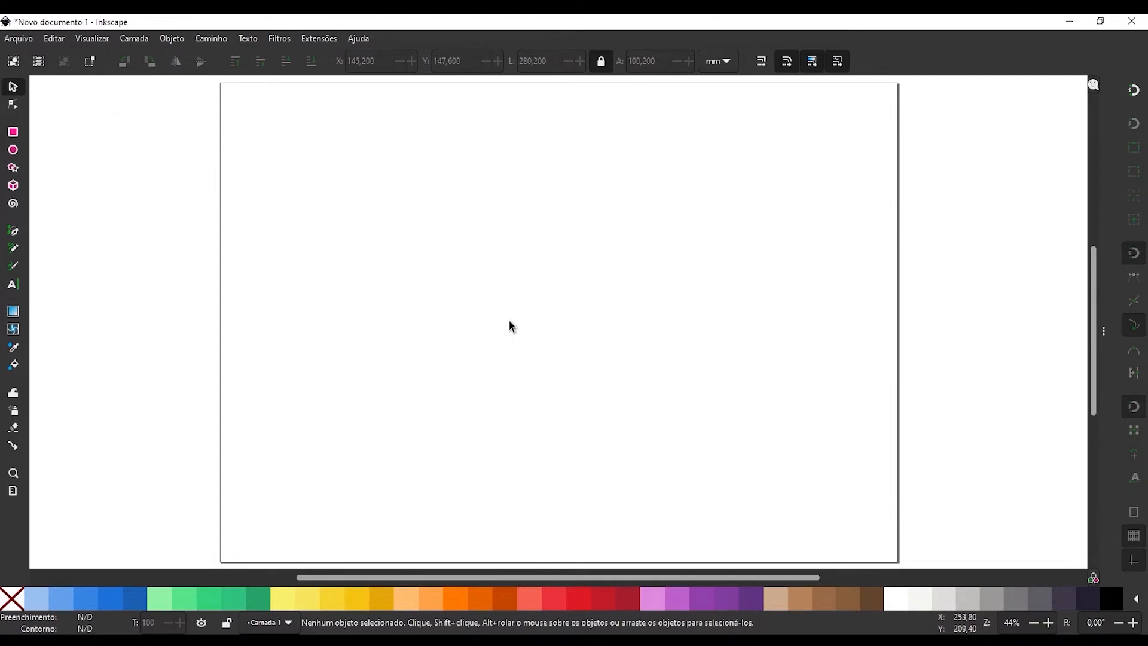
# Draw a red rectangle about 170 by 76 mm in the middle of the page and show its rotation handles.
pyautogui.press('r')
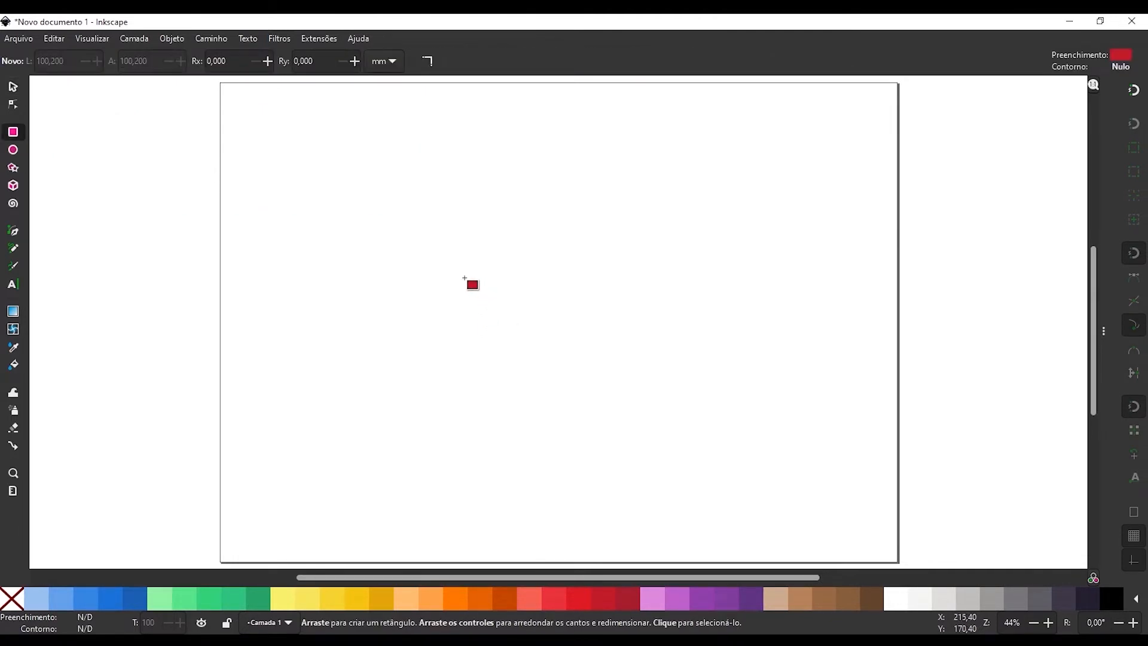
pyautogui.moveTo(468, 287); pyautogui.dragTo(651, 367)
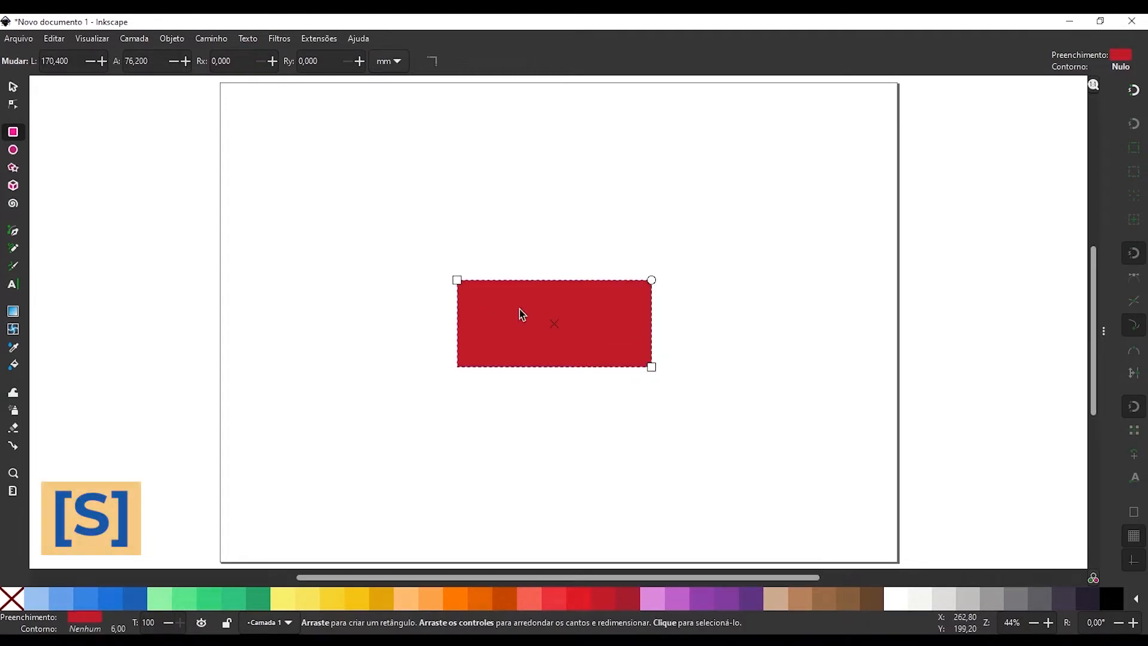
pyautogui.press('s')
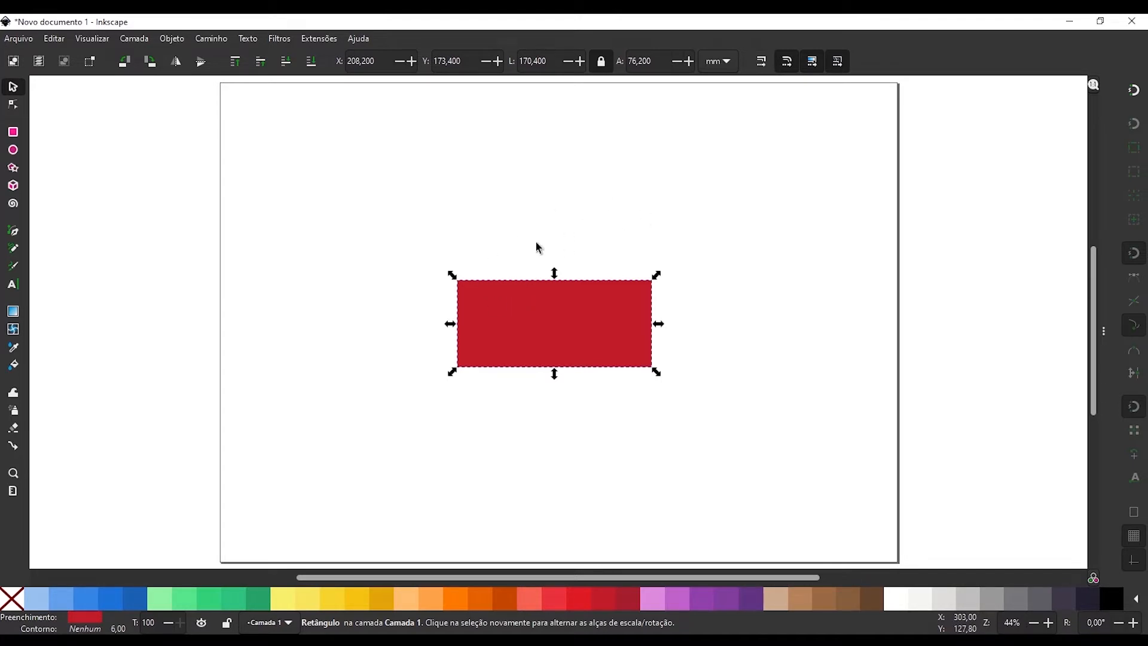
pyautogui.click(500, 309)
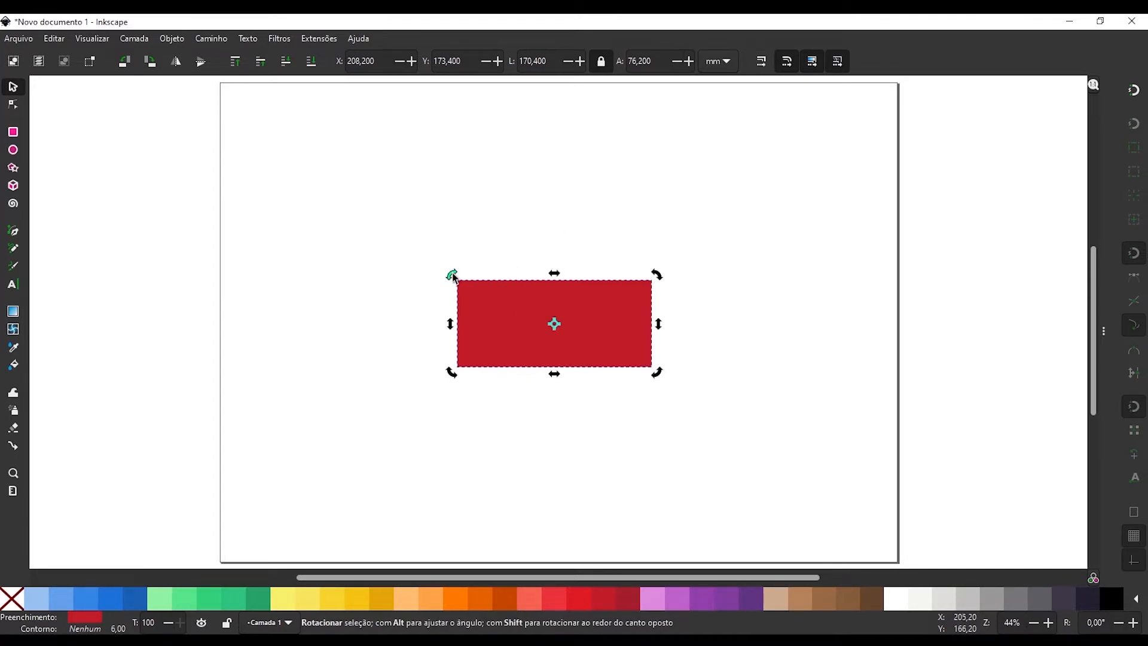
# Try rotating the rectangle freely to a roughly upright position, and undo the rotation.
pyautogui.moveTo(451, 271)
pyautogui.mouseDown()
pyautogui.moveTo(512, 231)
pyautogui.moveTo(599, 207)
pyautogui.mouseUp()
pyautogui.hotkey('ctrl', 'z')
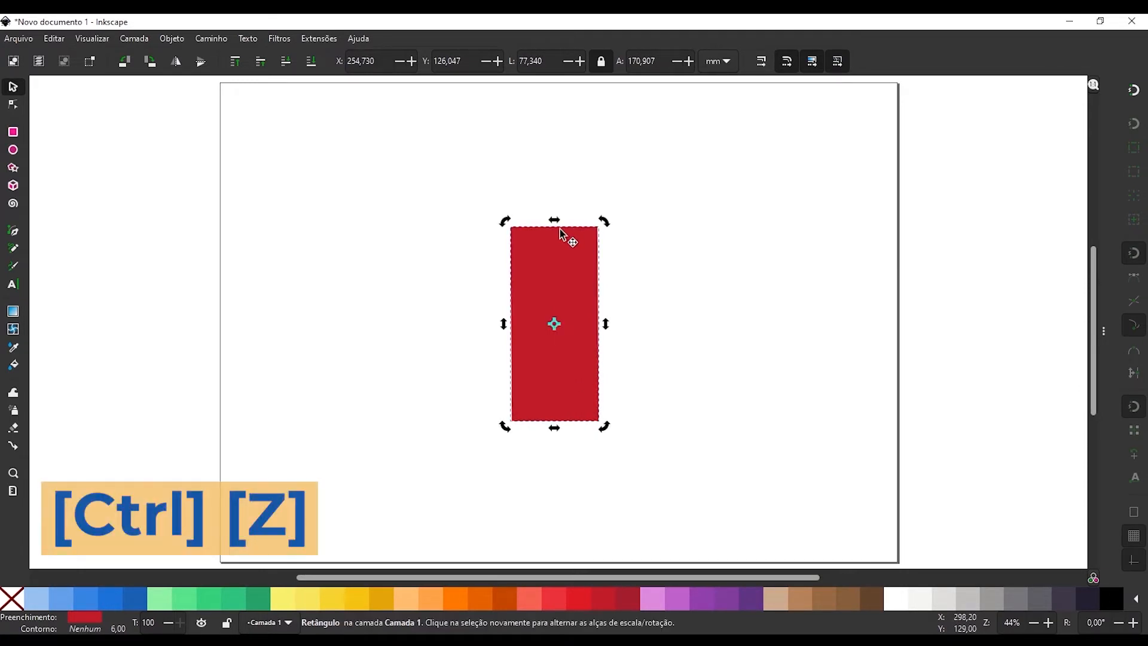
pyautogui.hotkey('ctrl', 'z')
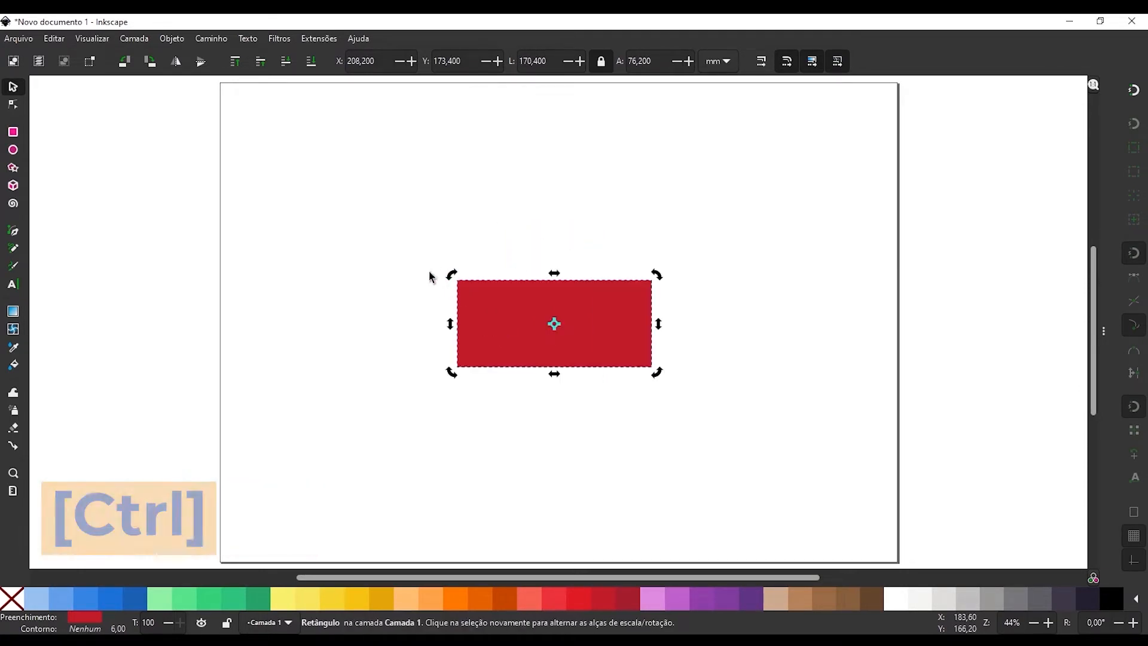
# Rotate the rectangle 90° clockwise with angle snapping so that it stands exactly upright.
pyautogui.press('ctrl')
pyautogui.moveTo(455, 278); pyautogui.dragTo(590, 205)
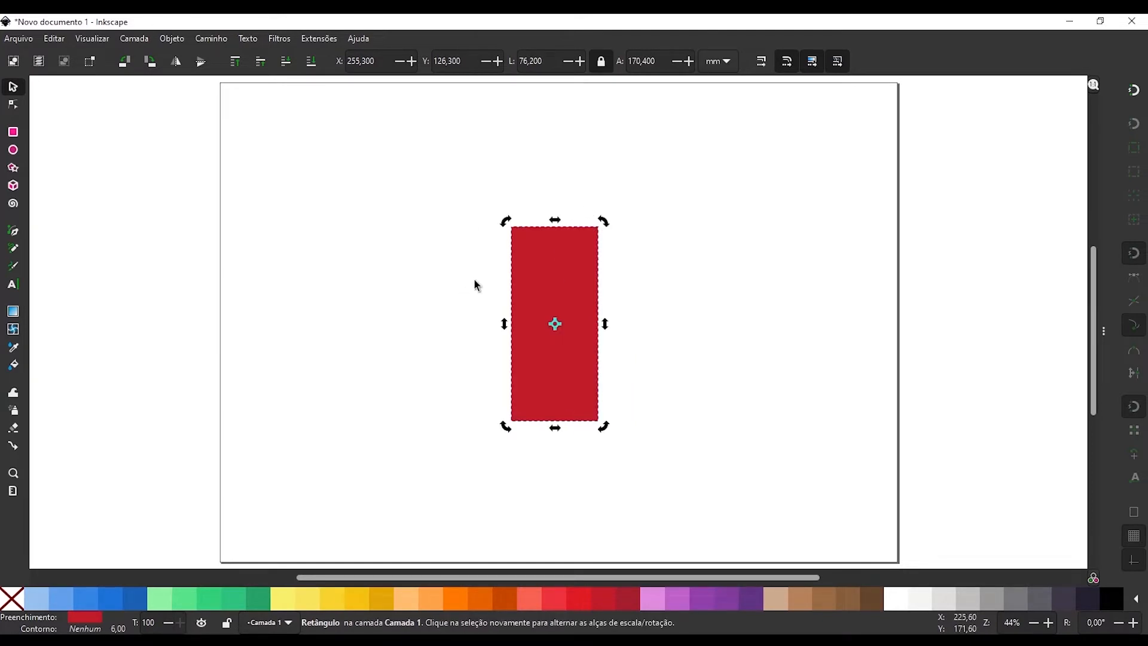
# Set the rotation snap increment to 45 degrees in the preferences, and rotate the rectangle with snapping until it lies horizontal.
pyautogui.click(54, 38)
pyautogui.click(84, 489)
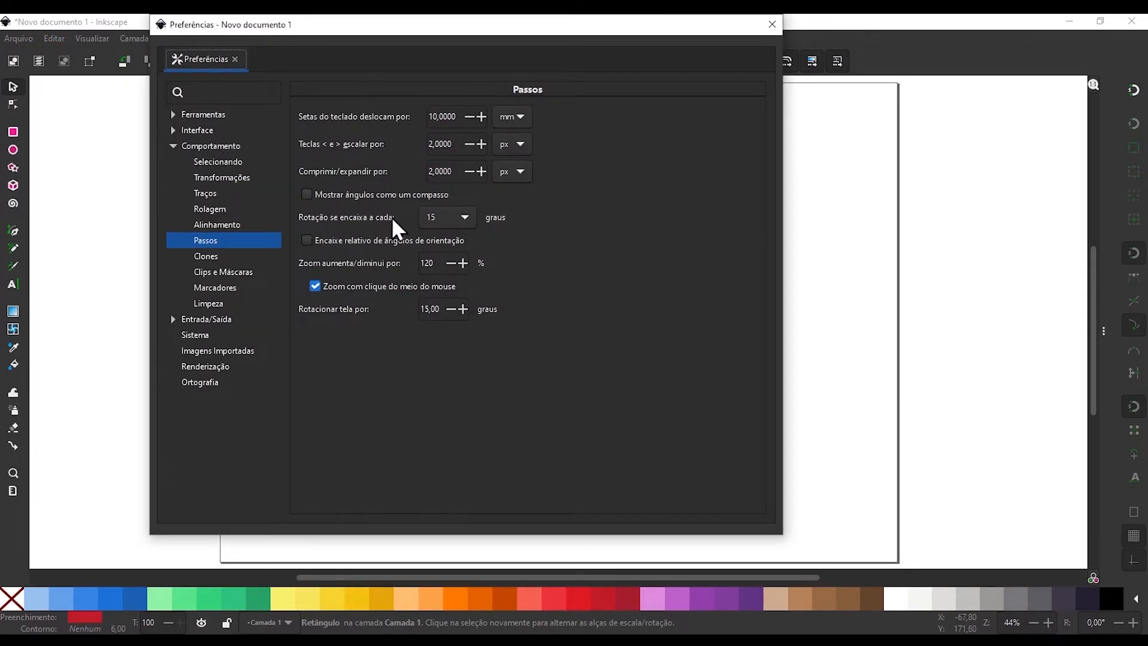
pyautogui.click(465, 218)
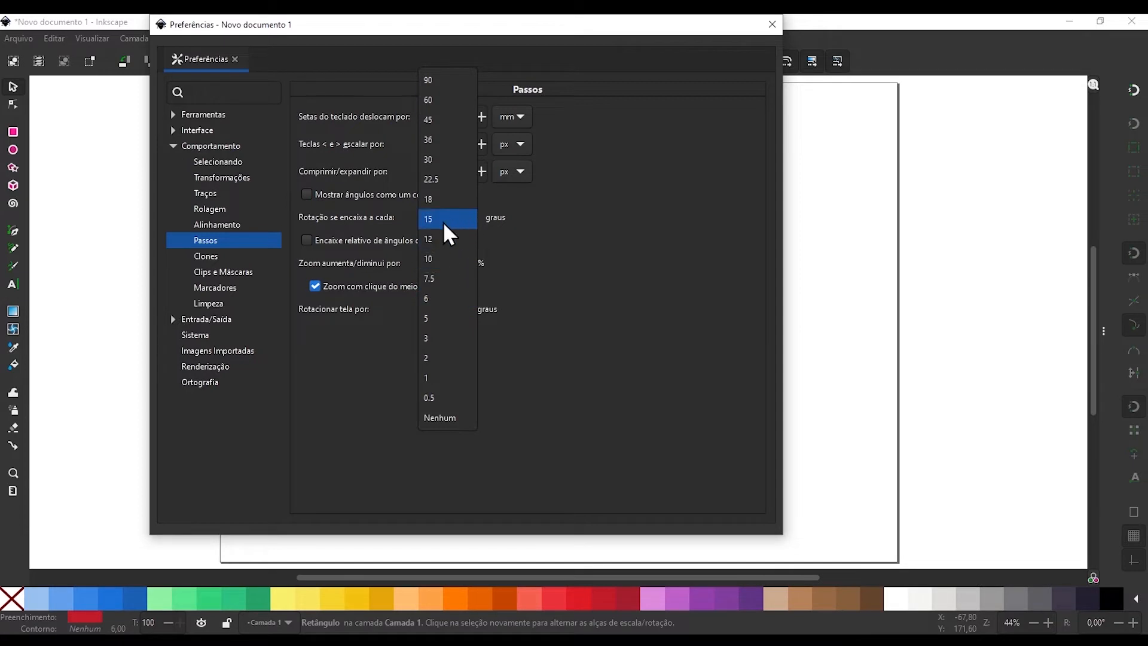
pyautogui.click(442, 121)
pyautogui.click(772, 24)
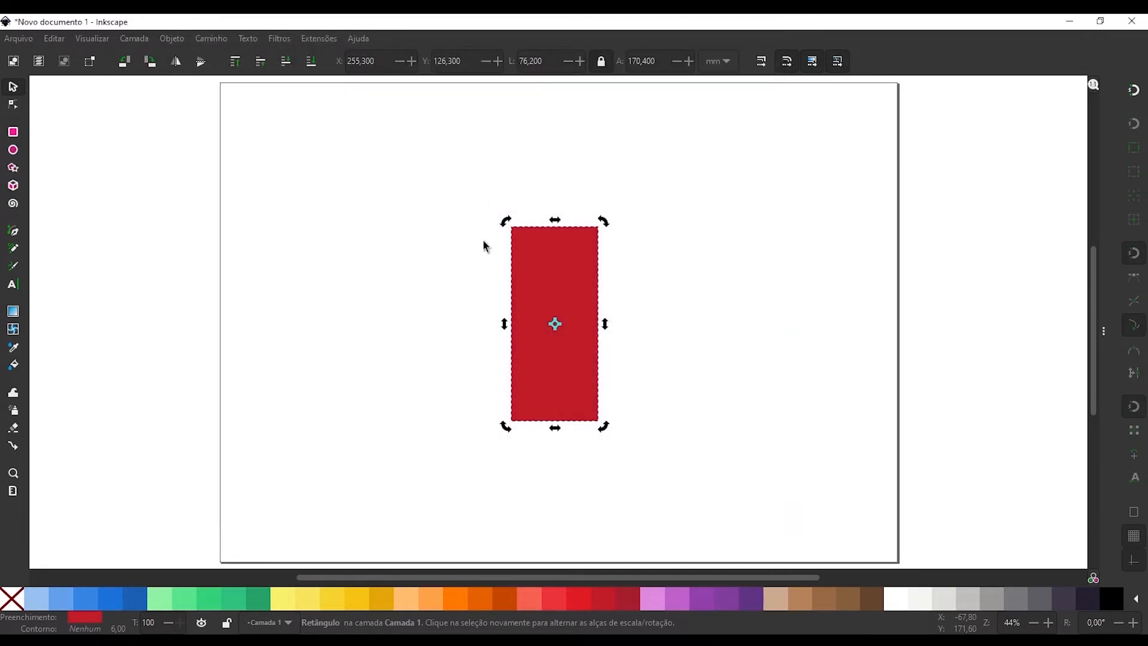
pyautogui.moveTo(505, 222); pyautogui.dragTo(570, 217)
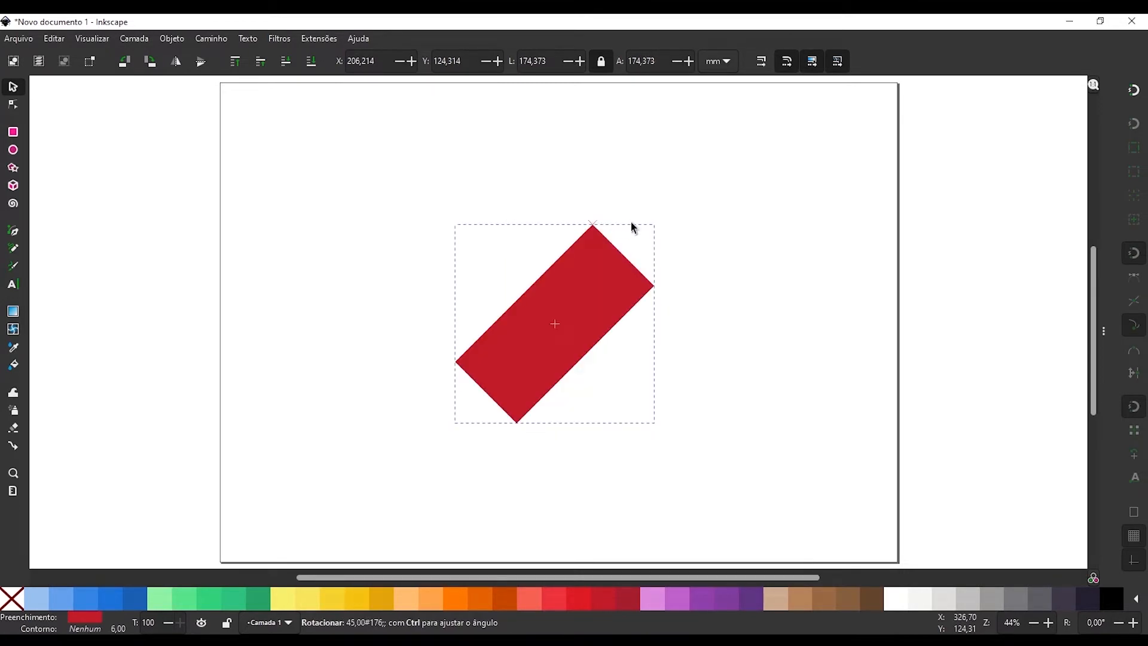
pyautogui.press('Escape')
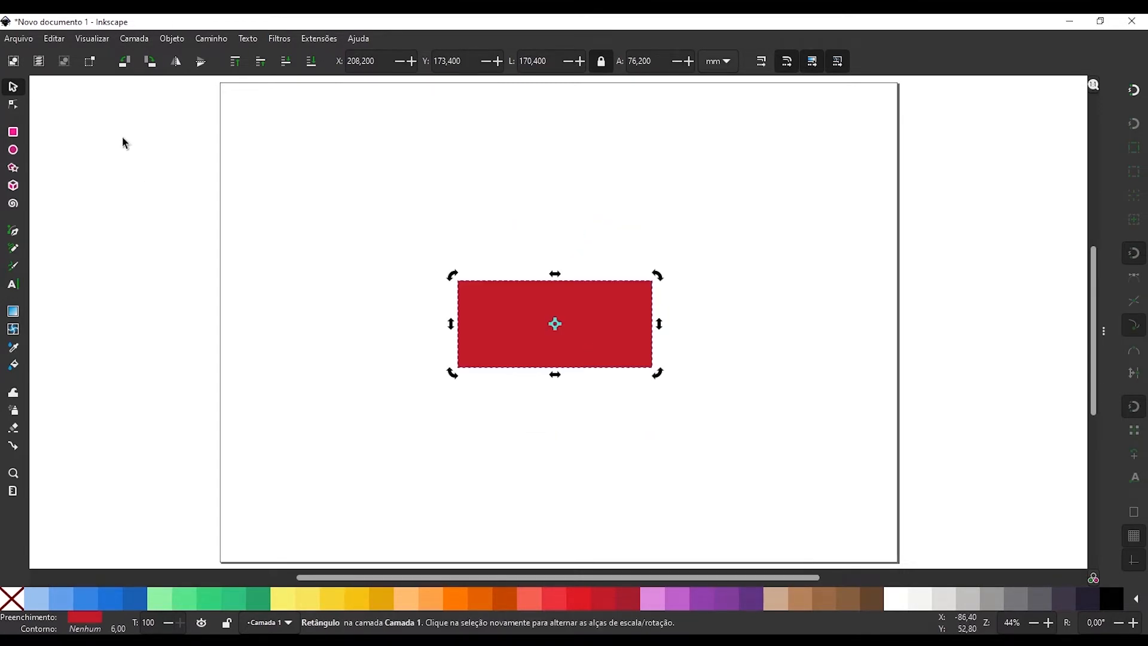
# Set the rotation snap increment to 15 degrees in the step preferences.
pyautogui.click(55, 39)
pyautogui.click(80, 487)
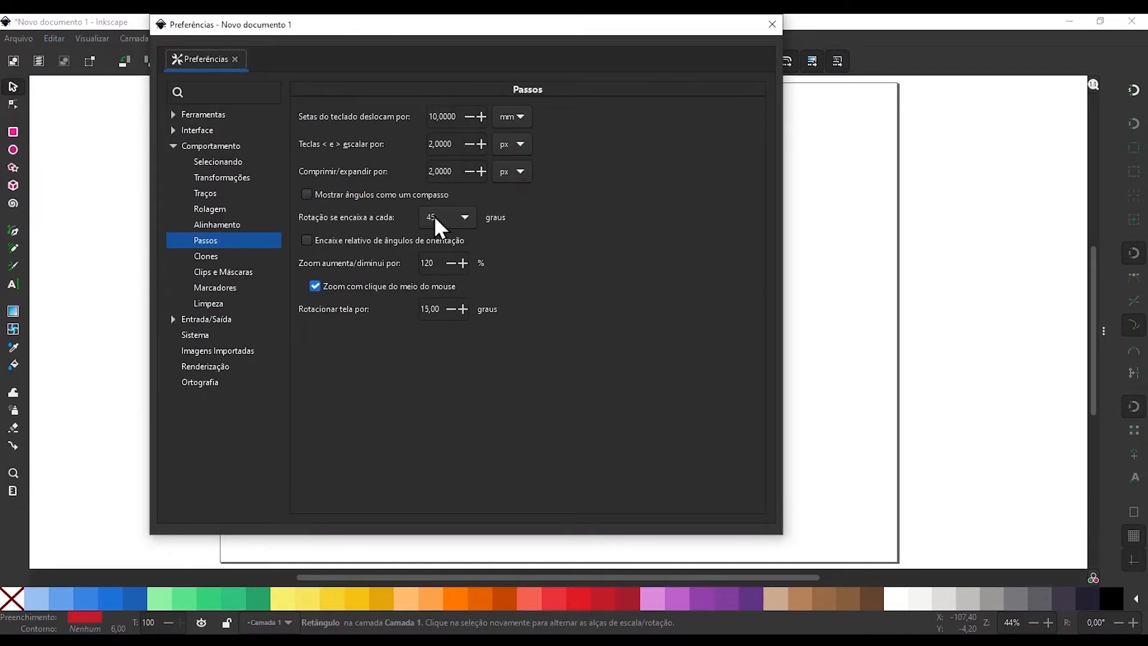
pyautogui.click(440, 226)
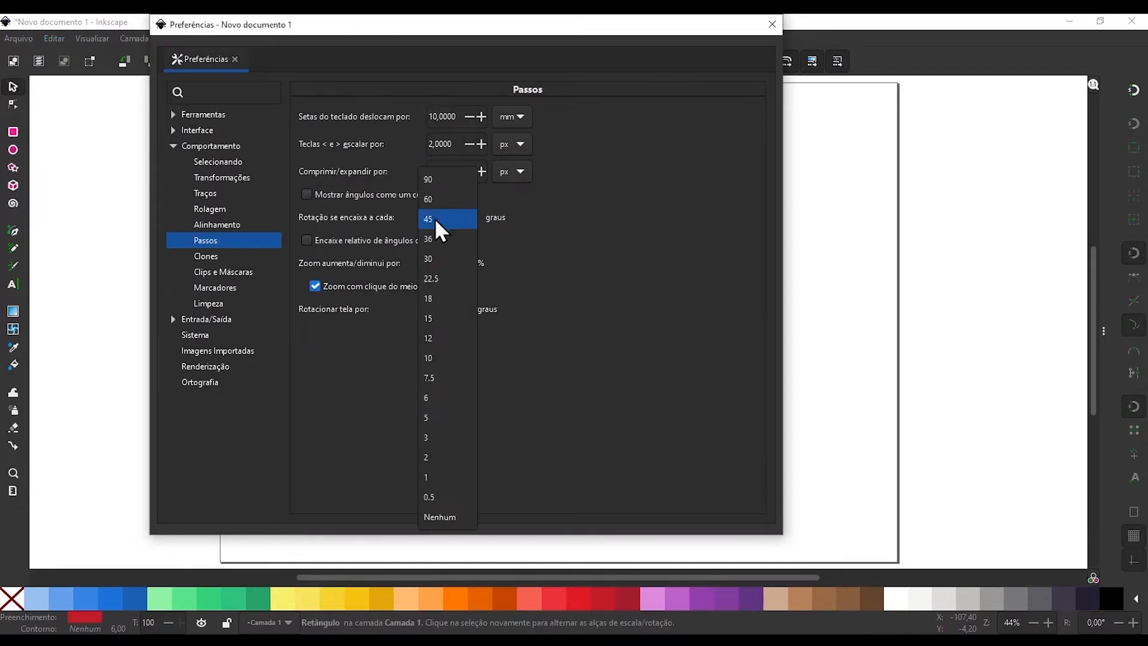
pyautogui.click(447, 319)
pyautogui.click(772, 24)
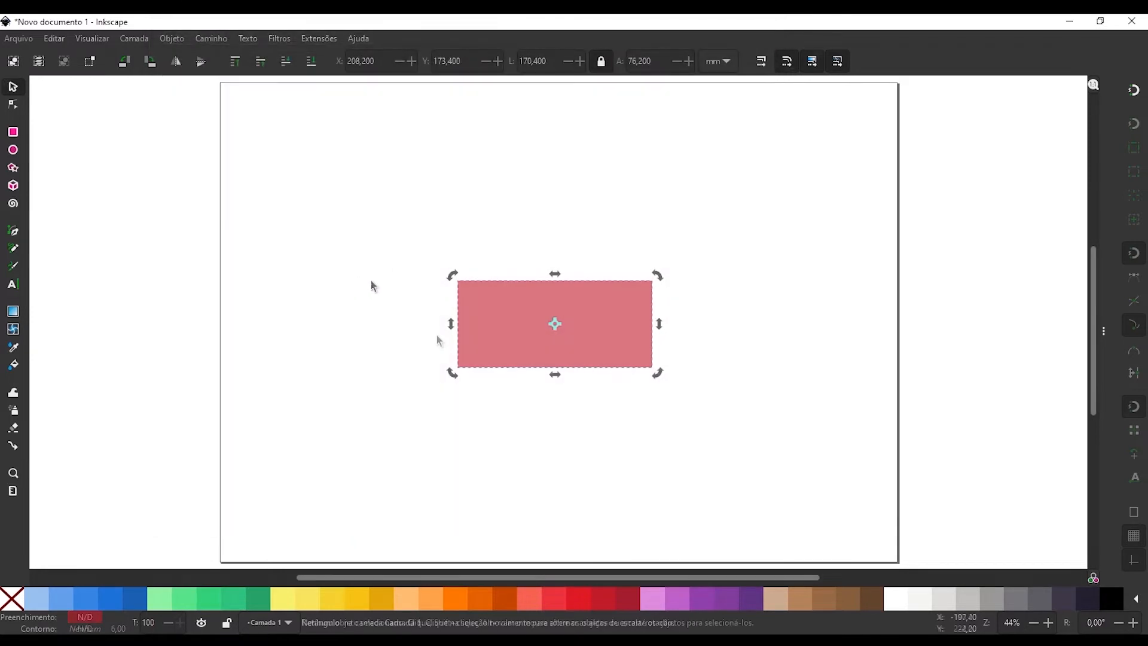
# Delete the rectangle and draw an exactly horizontal straight line about 197 mm long across the middle of the page.
pyautogui.press('Delete')
pyautogui.press('b')
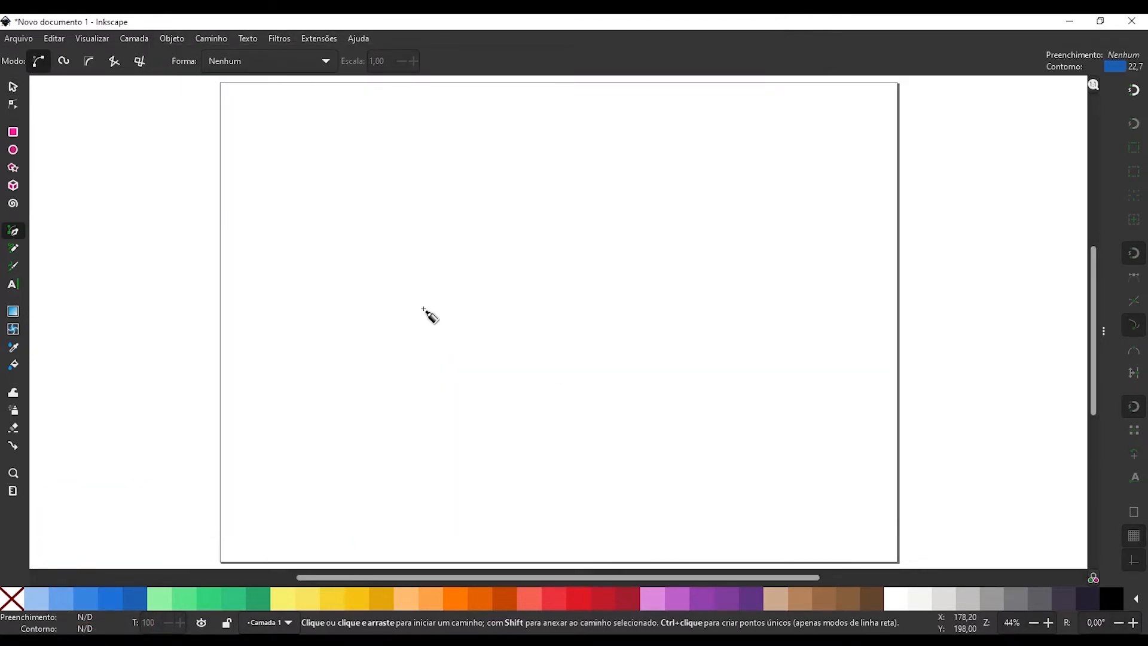
pyautogui.click(424, 310)
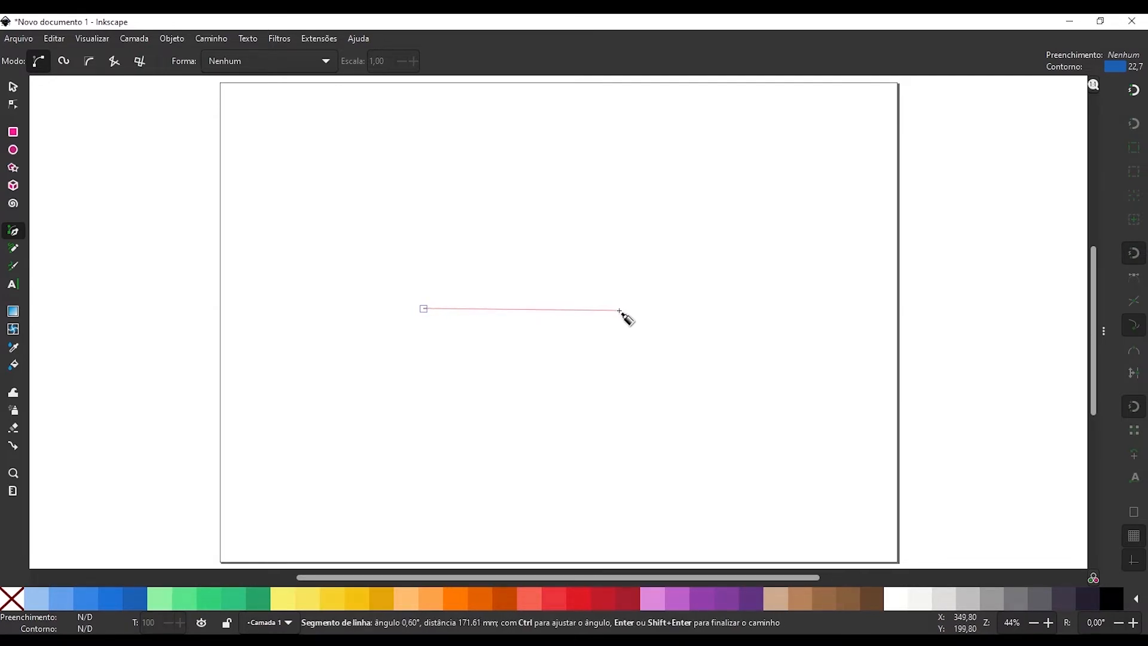
pyautogui.press('ctrl')
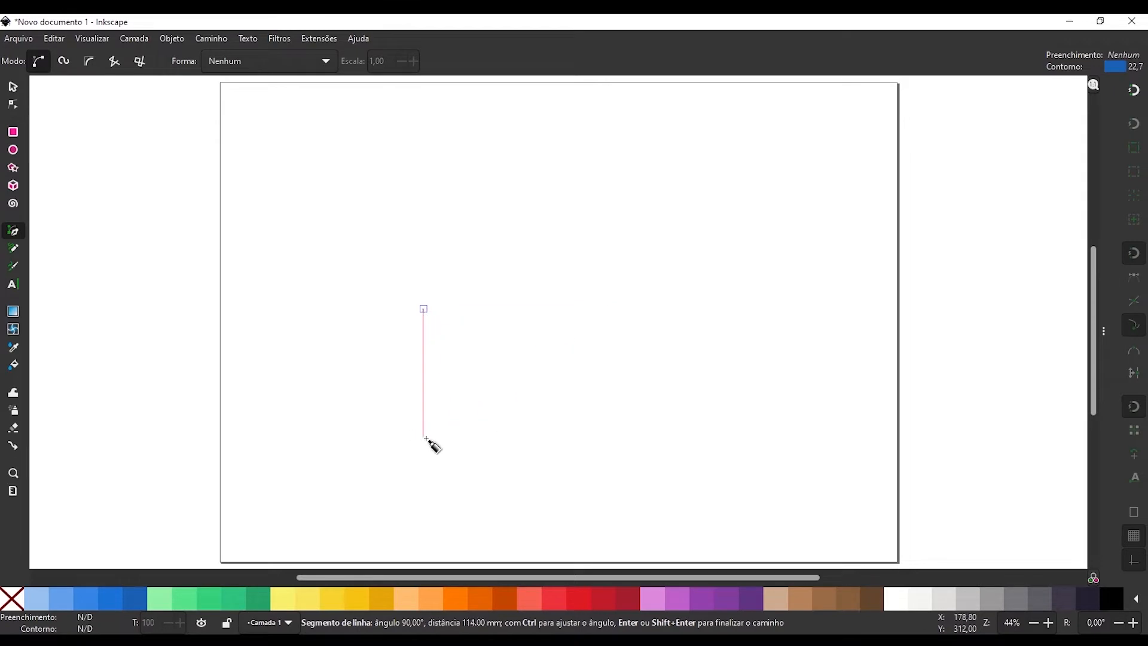
pyautogui.doubleClick(646, 321)
# Duplicate the blue line and rotate the copy 30° clockwise about its centre with angle snapping.
pyautogui.press('s')
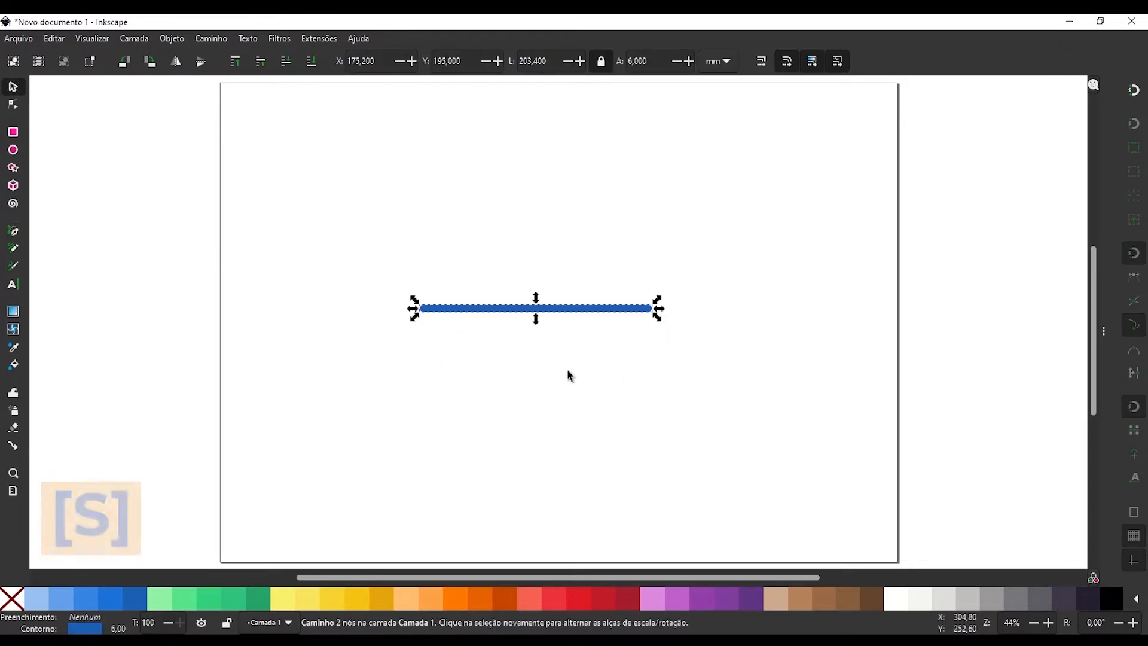
pyautogui.click(461, 310)
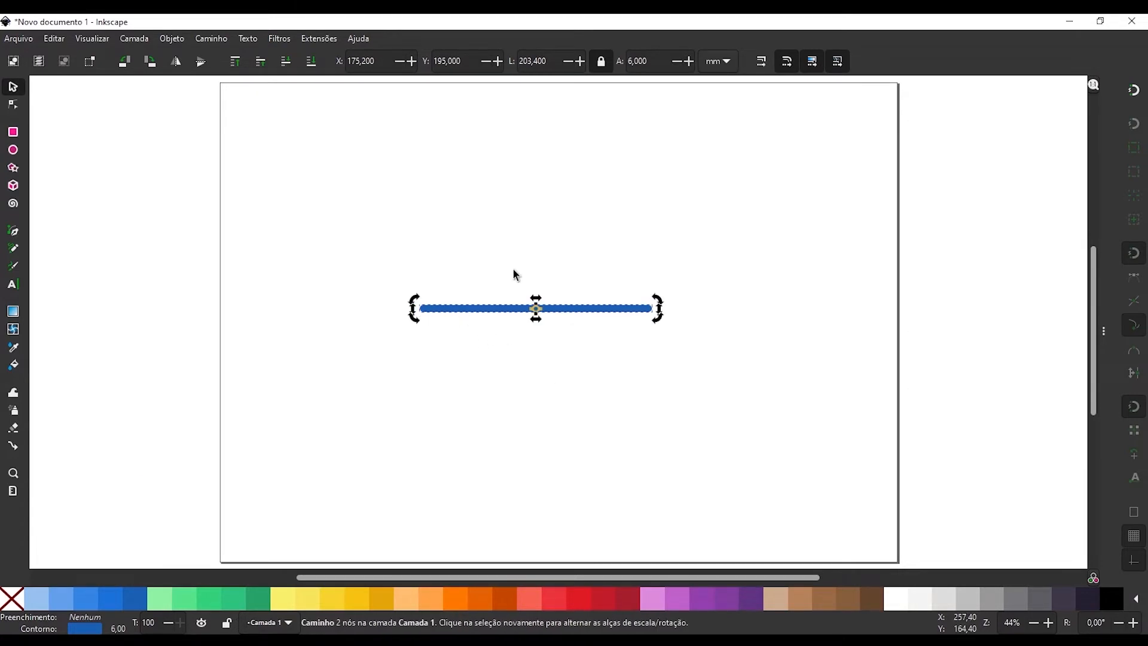
pyautogui.hotkey('ctrl', 'd')
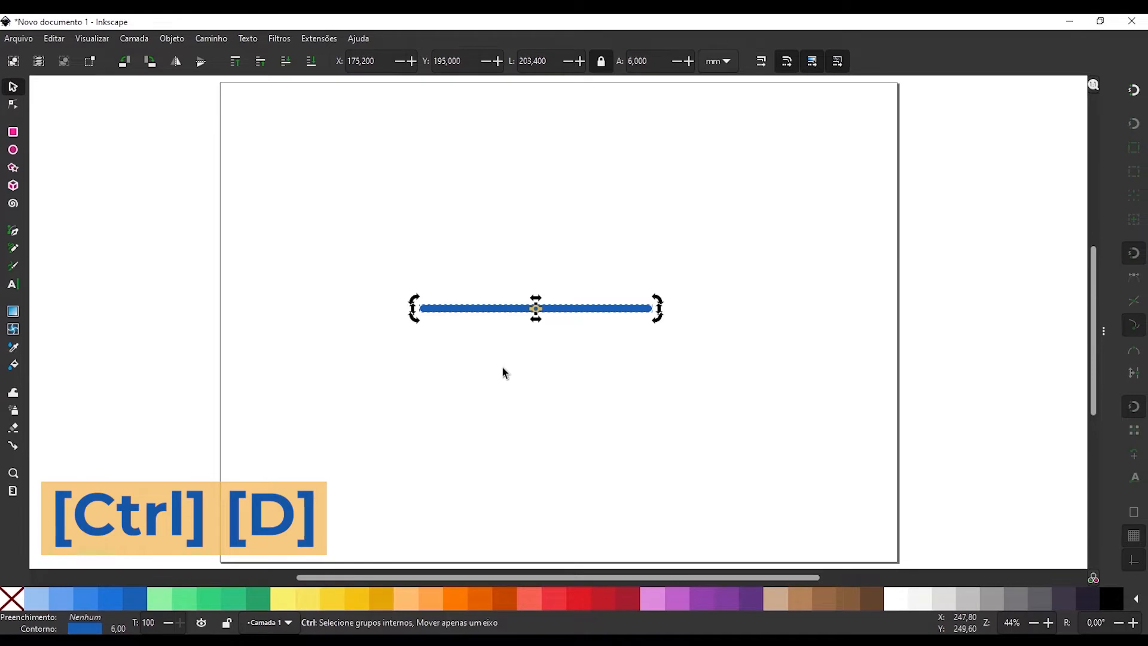
pyautogui.moveTo(417, 298); pyautogui.dragTo(458, 255)
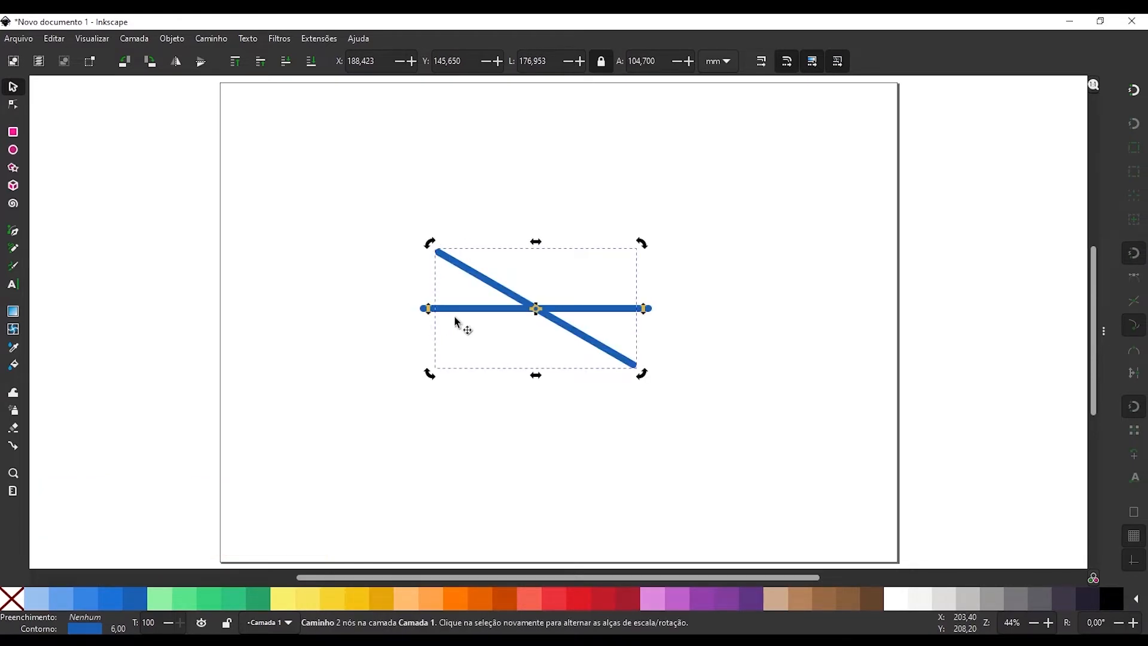
# Select both lines together and rotate them in snapped increments, leaving copies that form a star of six evenly spaced crossing lines.
pyautogui.press('shift')
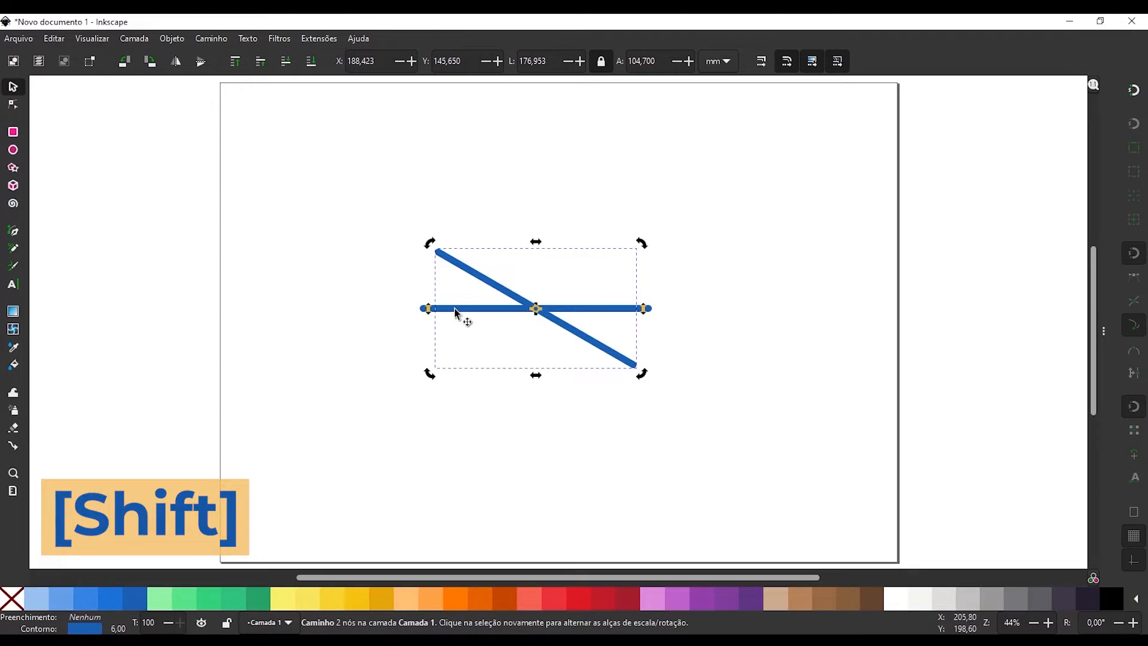
pyautogui.keyDown('shift'); pyautogui.click(458, 311); pyautogui.keyUp('shift')
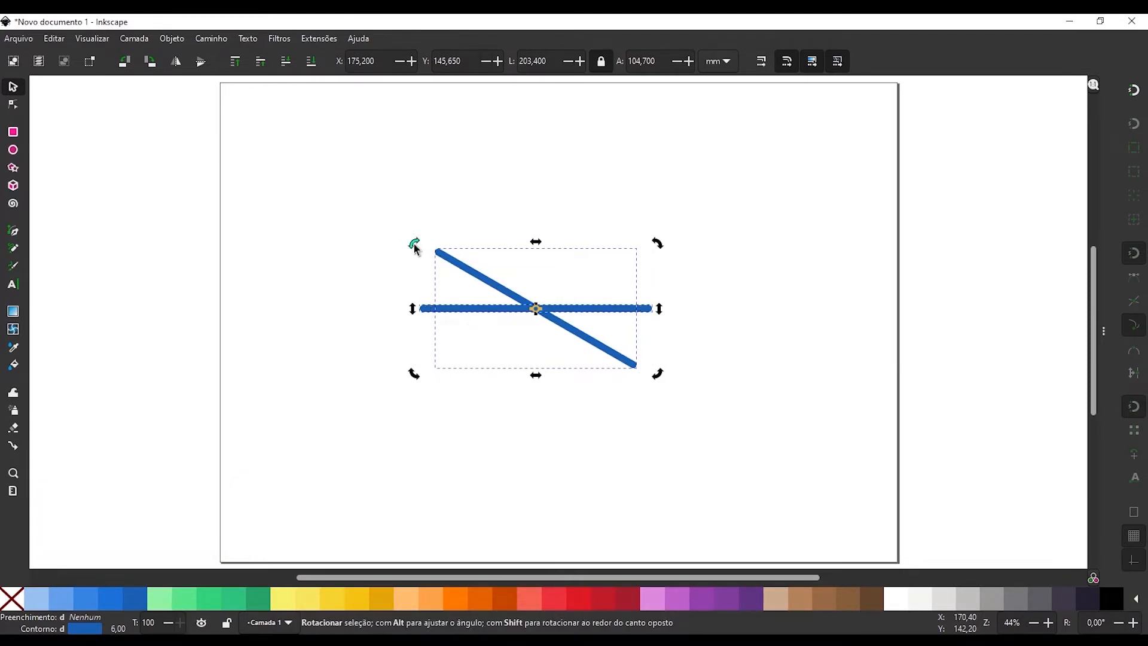
pyautogui.moveTo(416, 247); pyautogui.dragTo(734, 277)
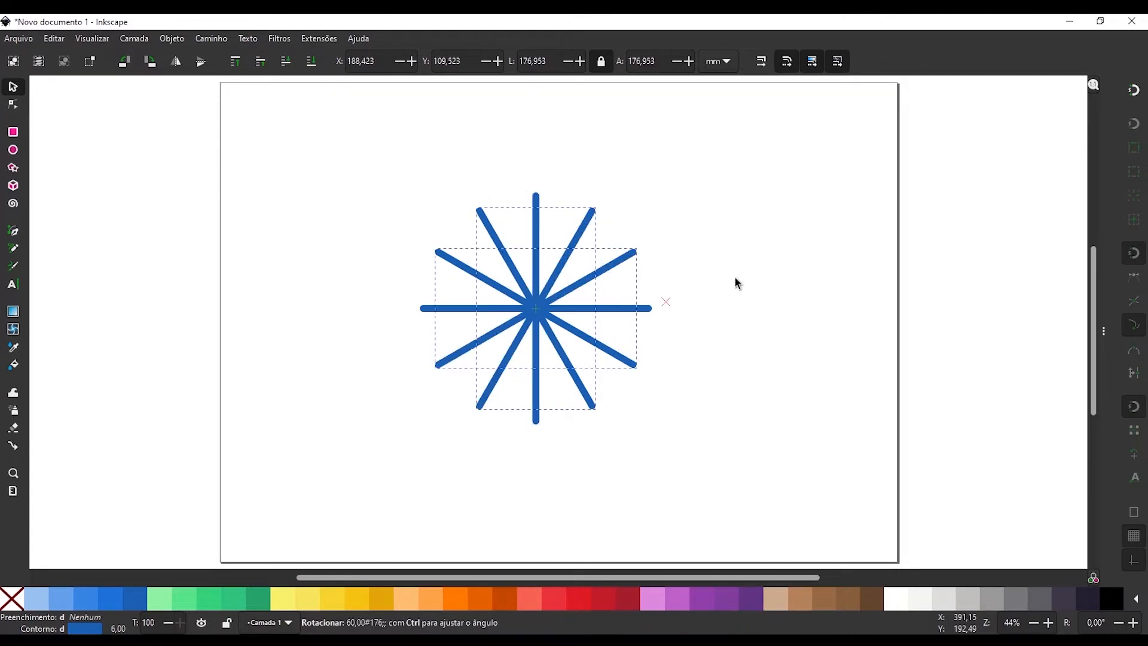
pyautogui.click(382, 356)
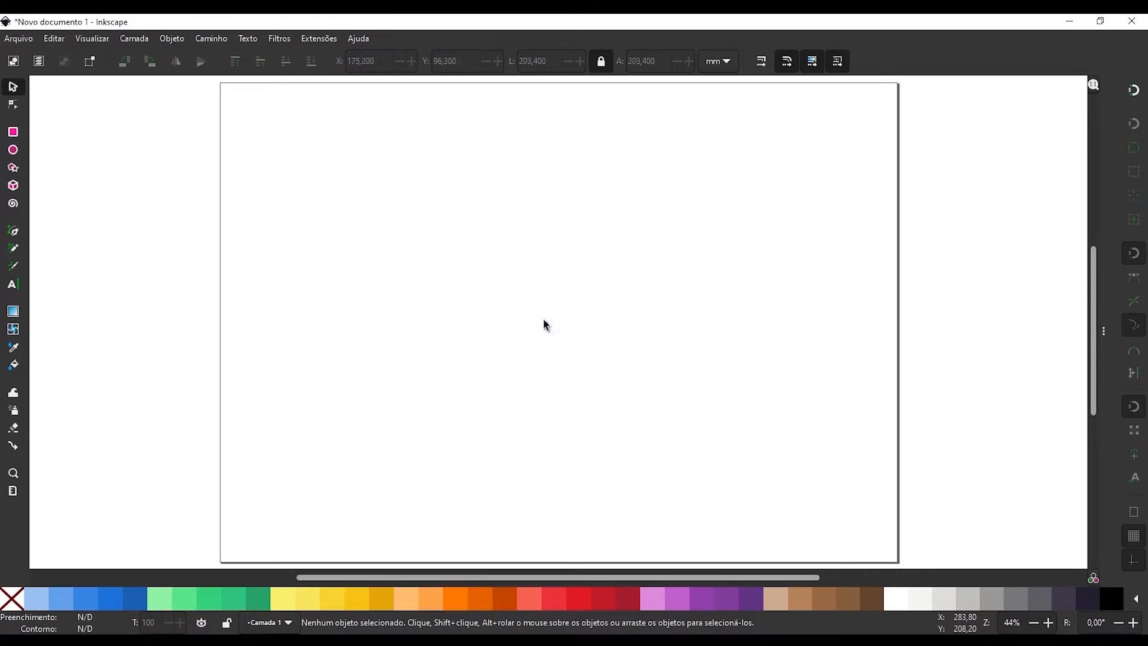
# Draw a green circle with equal proportions in the middle of the page, and delete it.
pyautogui.press('r')
pyautogui.press('e')
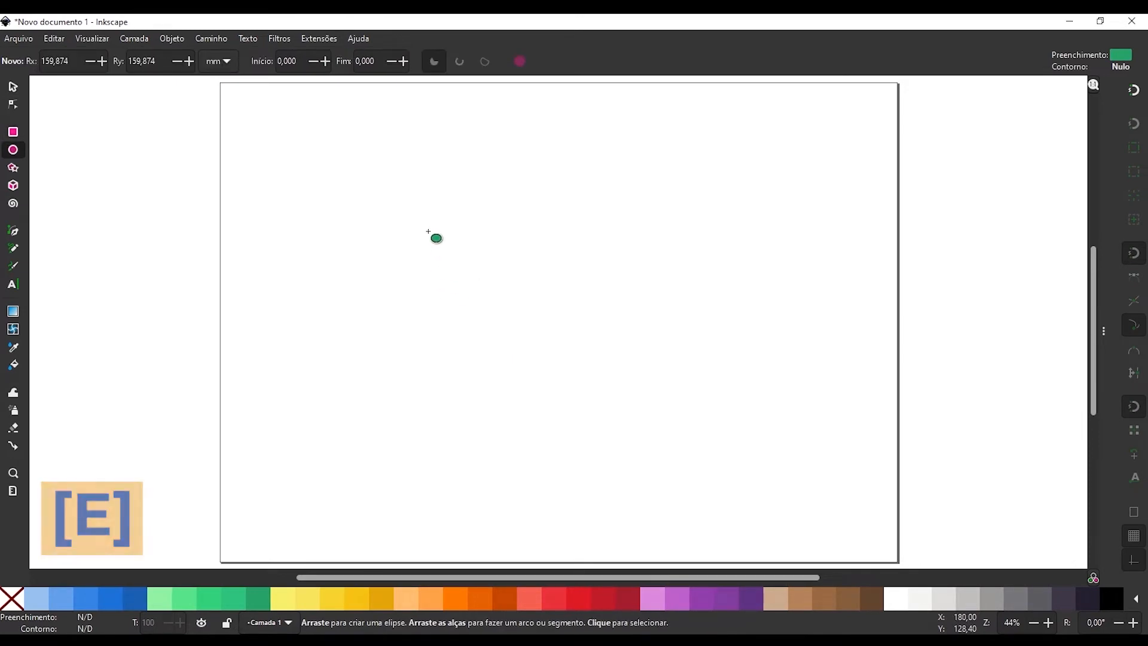
pyautogui.moveTo(425, 230); pyautogui.dragTo(583, 385)
pyautogui.press('Delete')
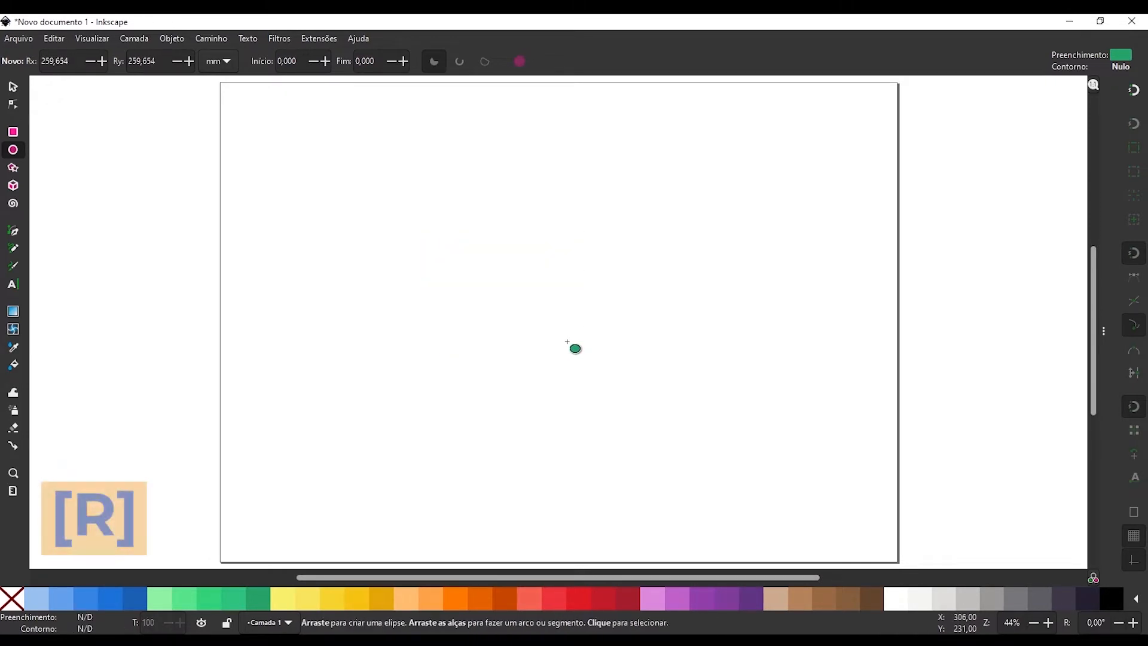
# Draw a green square about 133 mm wide and move it into the left half of the page, at about X 93 mm.
pyautogui.press('r')
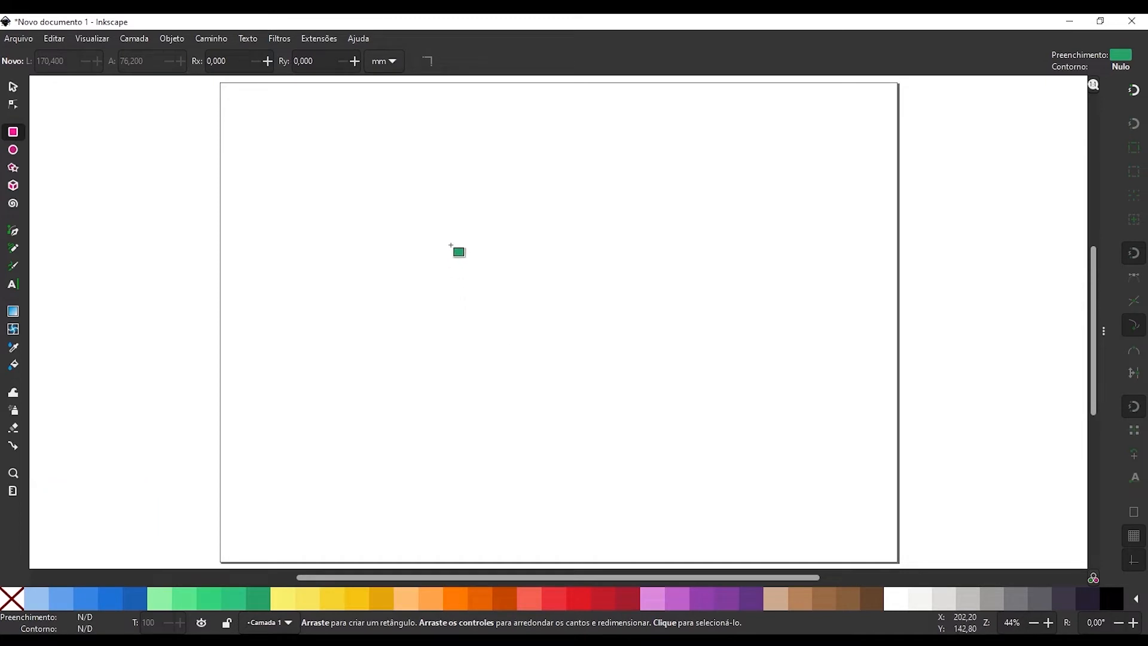
pyautogui.moveTo(450, 244); pyautogui.dragTo(611, 395)
pyautogui.press('s')
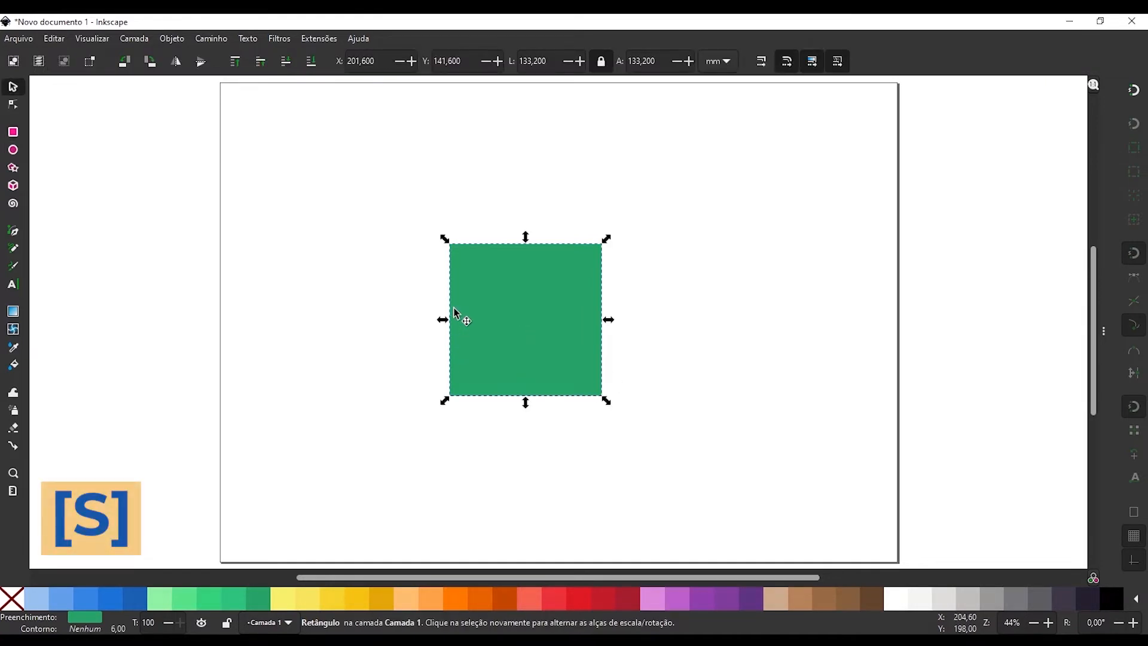
pyautogui.moveTo(454, 310); pyautogui.dragTo(388, 320)
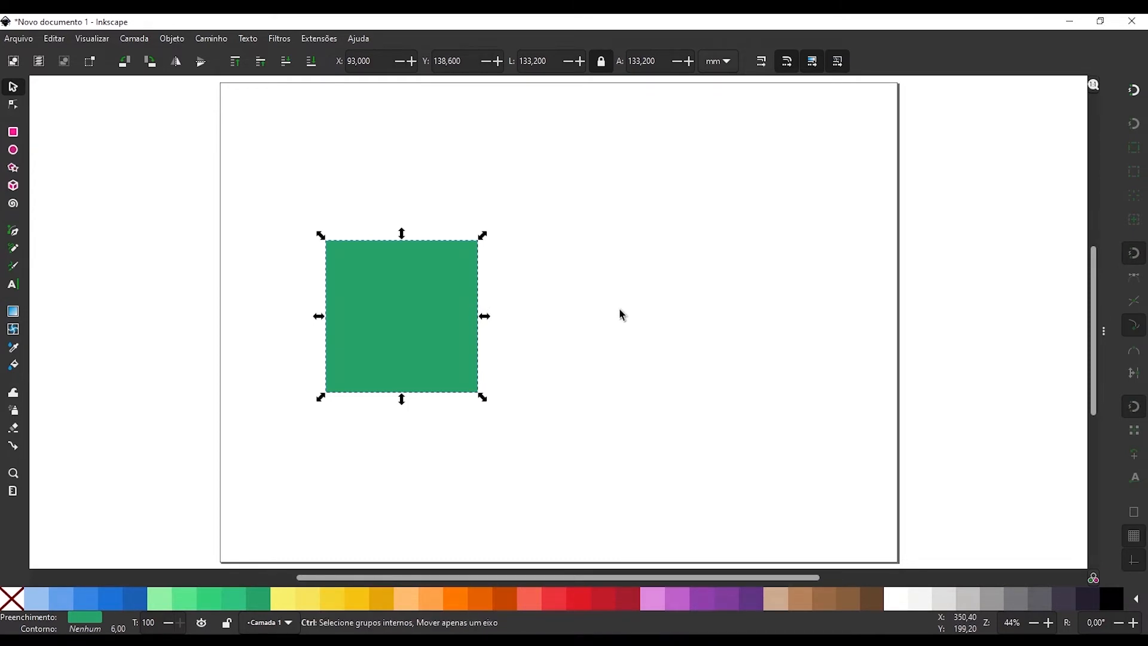
# Duplicate the green square and move the copy along a single axis to the right of the original, at about X 268 mm.
pyautogui.hotkey('ctrl', 'd')
pyautogui.moveTo(387, 299); pyautogui.dragTo(594, 333)
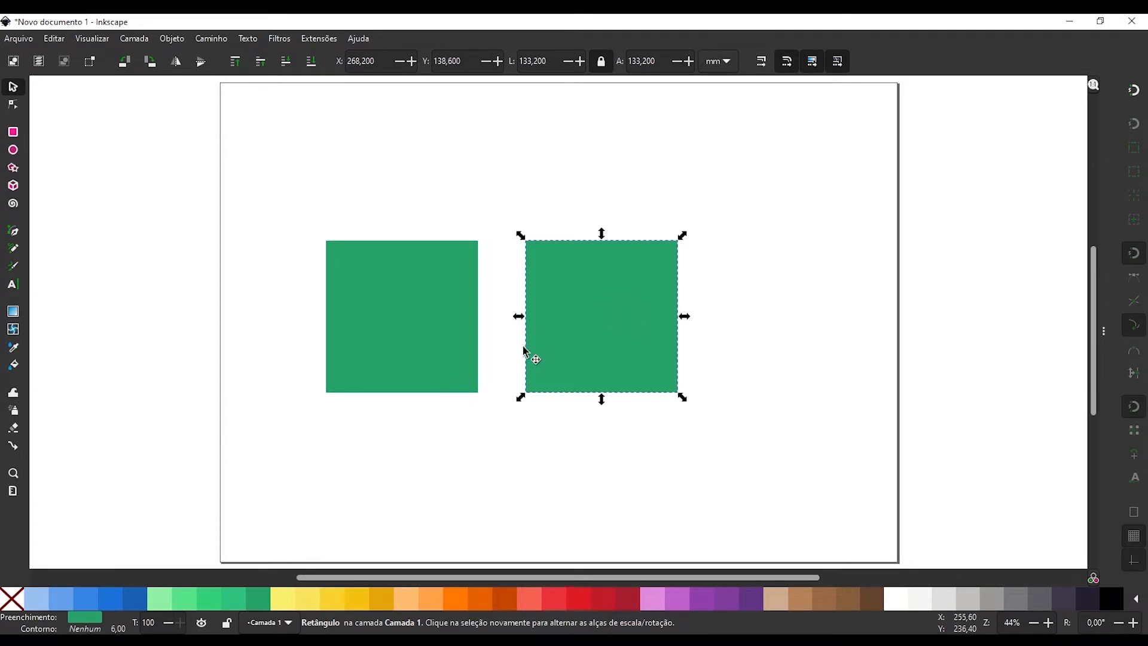
pyautogui.moveTo(604, 290); pyautogui.dragTo(604, 326)
pyautogui.moveTo(600, 320); pyautogui.dragTo(604, 320)
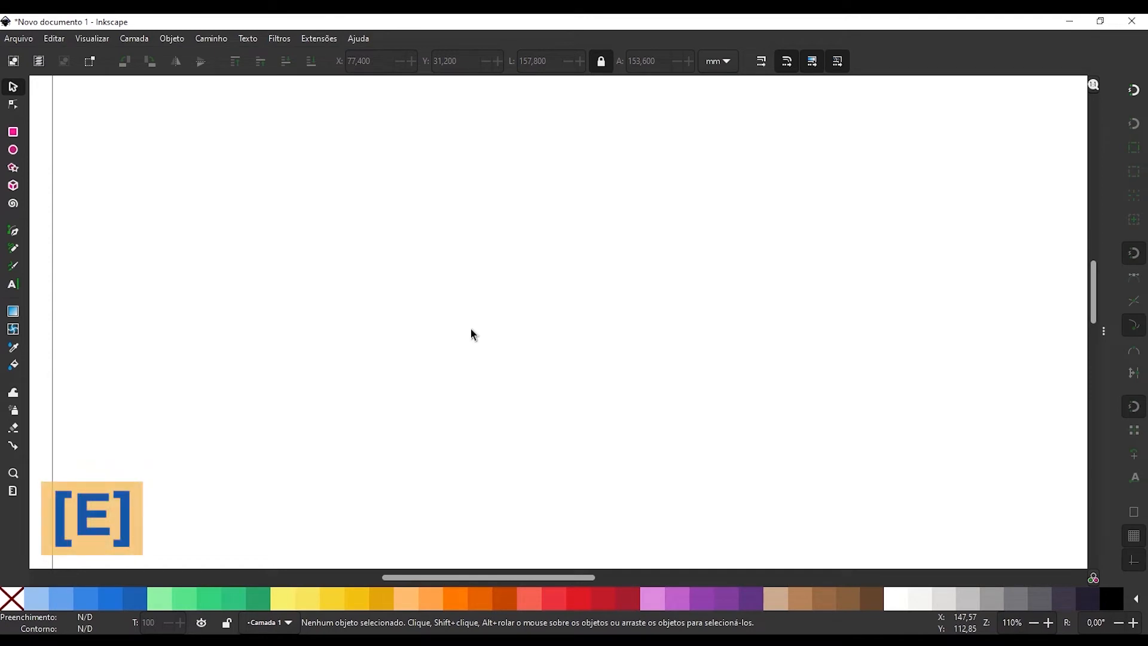
# Draw a red-outlined circle about 34 mm wide near the page's left edge and show its rotation handles.
pyautogui.press('e')
pyautogui.moveTo(221, 272); pyautogui.dragTo(301, 353)
pyautogui.press('s')
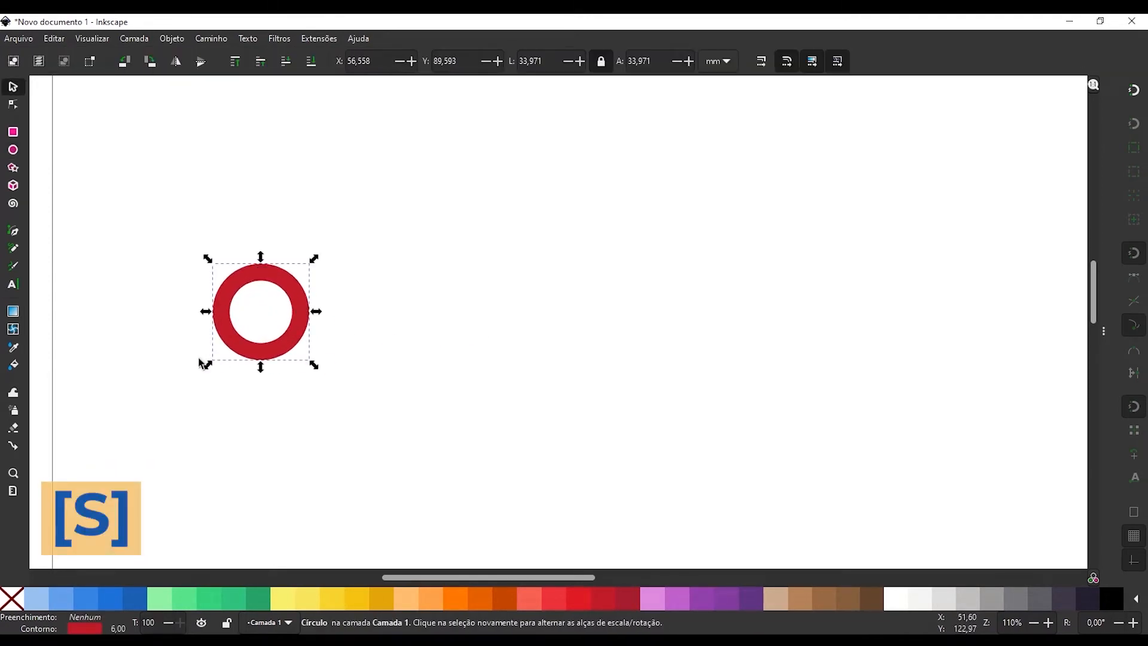
pyautogui.click(229, 295)
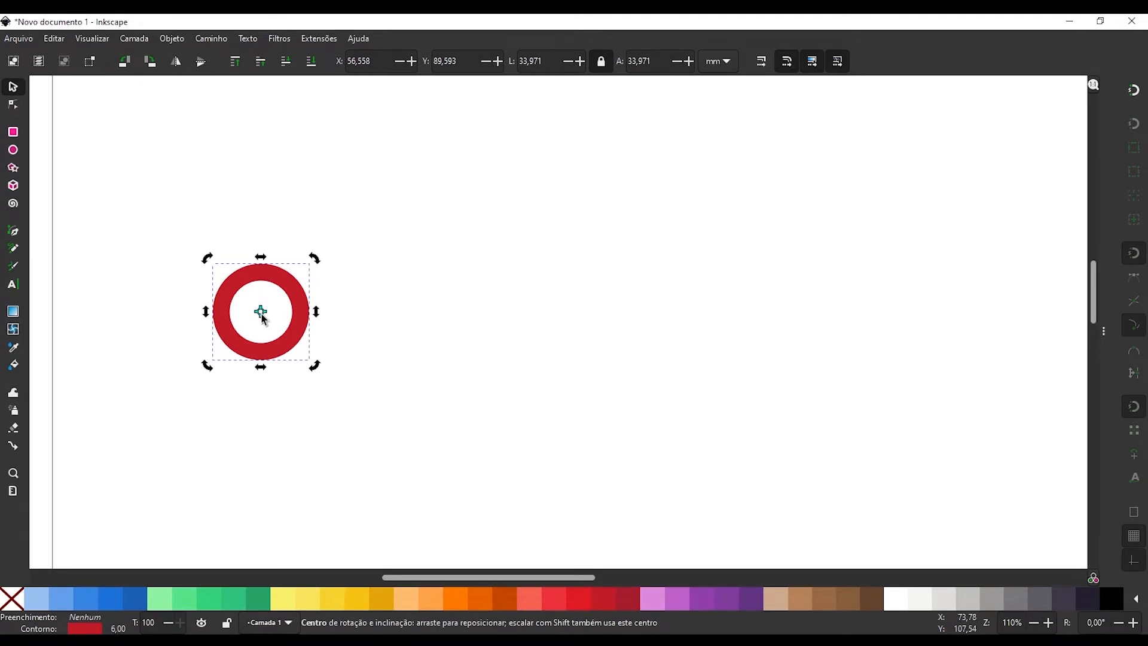
# Move the red circle's rotation centre horizontally to the right, about one and a half circle-widths from the circle's middle.
pyautogui.moveTo(261, 317)
pyautogui.mouseDown()
pyautogui.moveTo(320, 328)
pyautogui.moveTo(277, 373)
pyautogui.mouseUp()
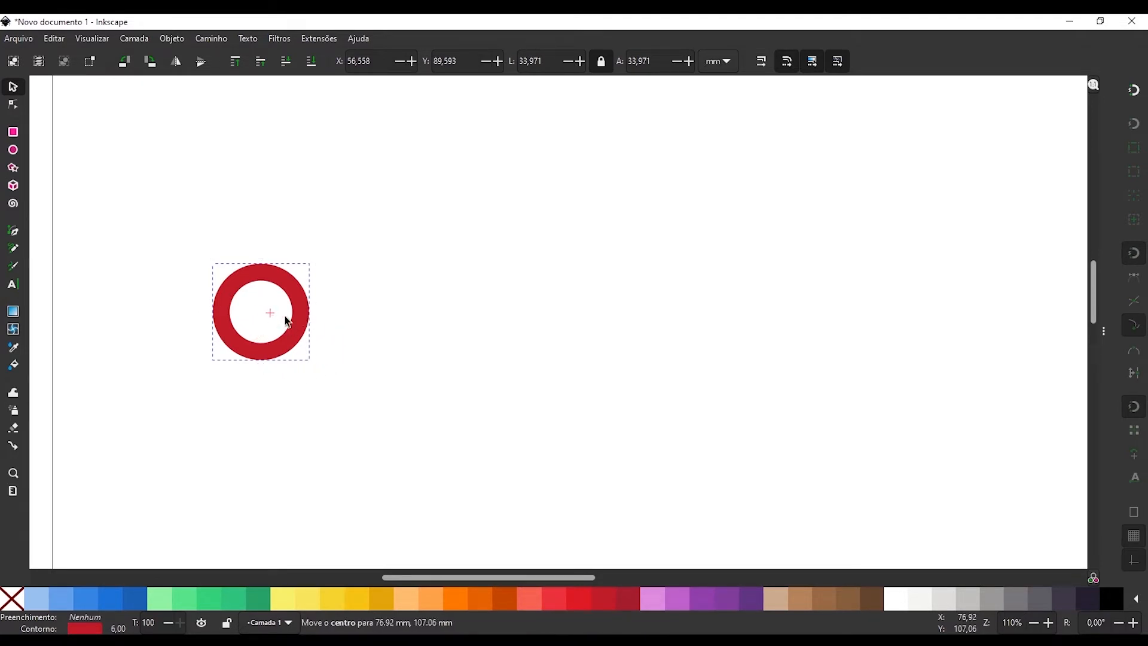
pyautogui.moveTo(326, 320)
pyautogui.mouseDown()
pyautogui.moveTo(343, 322)
pyautogui.moveTo(271, 324)
pyautogui.mouseUp()
pyautogui.moveTo(339, 323); pyautogui.dragTo(420, 316)
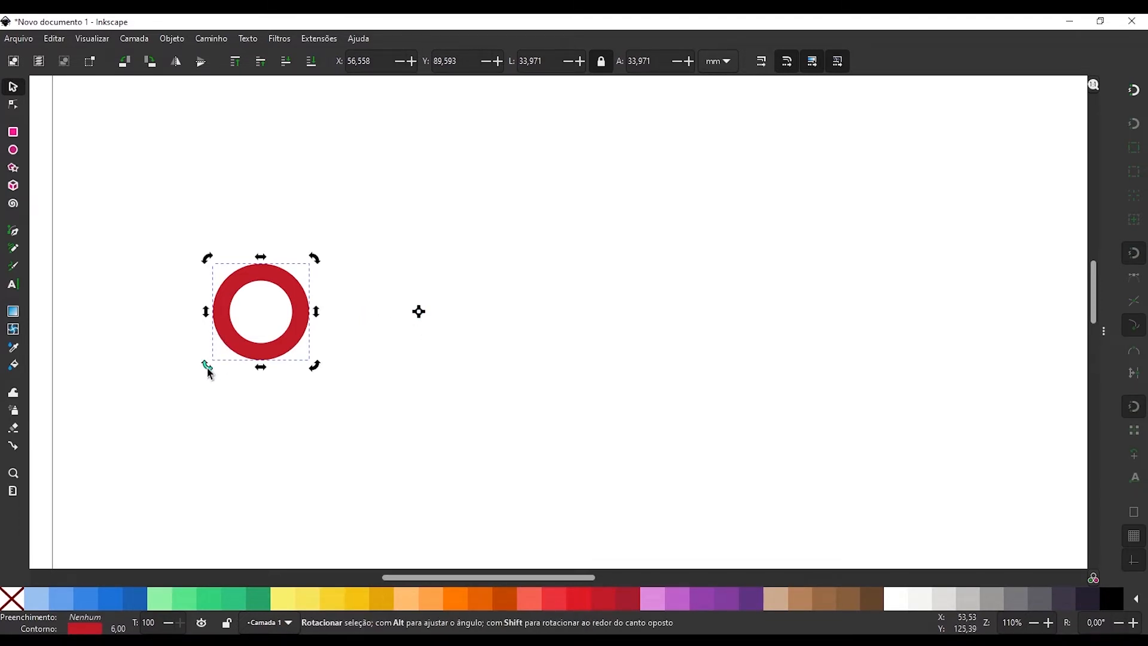
# Place a duplicate of the red circle rotated 60° clockwise around the shifted rotation centre, keeping the original in place.
pyautogui.moveTo(209, 374); pyautogui.dragTo(323, 223)
pyautogui.hotkey('ctrl', 'z')
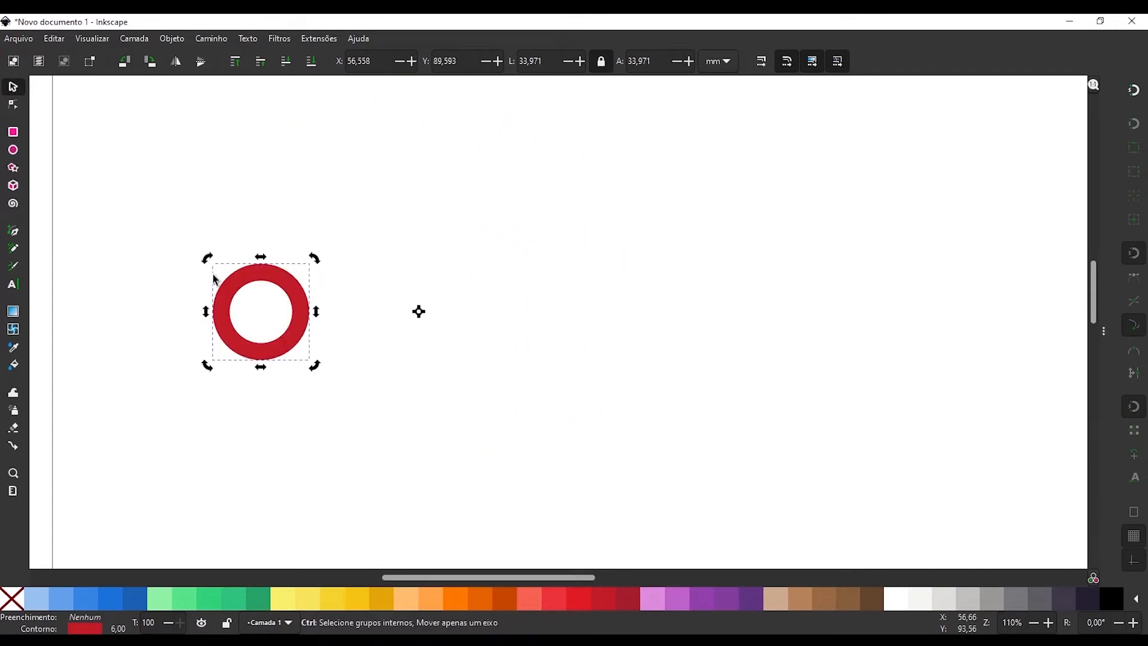
pyautogui.moveTo(207, 374); pyautogui.dragTo(233, 230)
pyautogui.moveTo(257, 189); pyautogui.dragTo(255, 188)
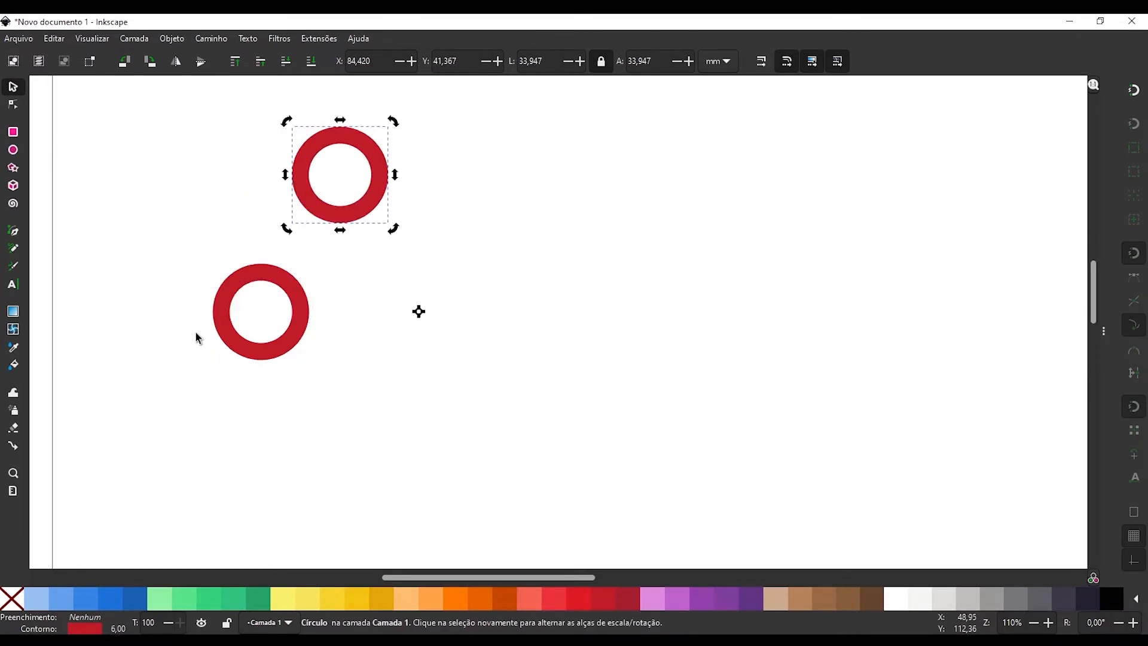
# Duplicate the two red circles twice, rotating each new pair 120° around the shared centre to complete a ring of six.
pyautogui.keyDown('shift'); pyautogui.click(244, 285); pyautogui.keyUp('shift')
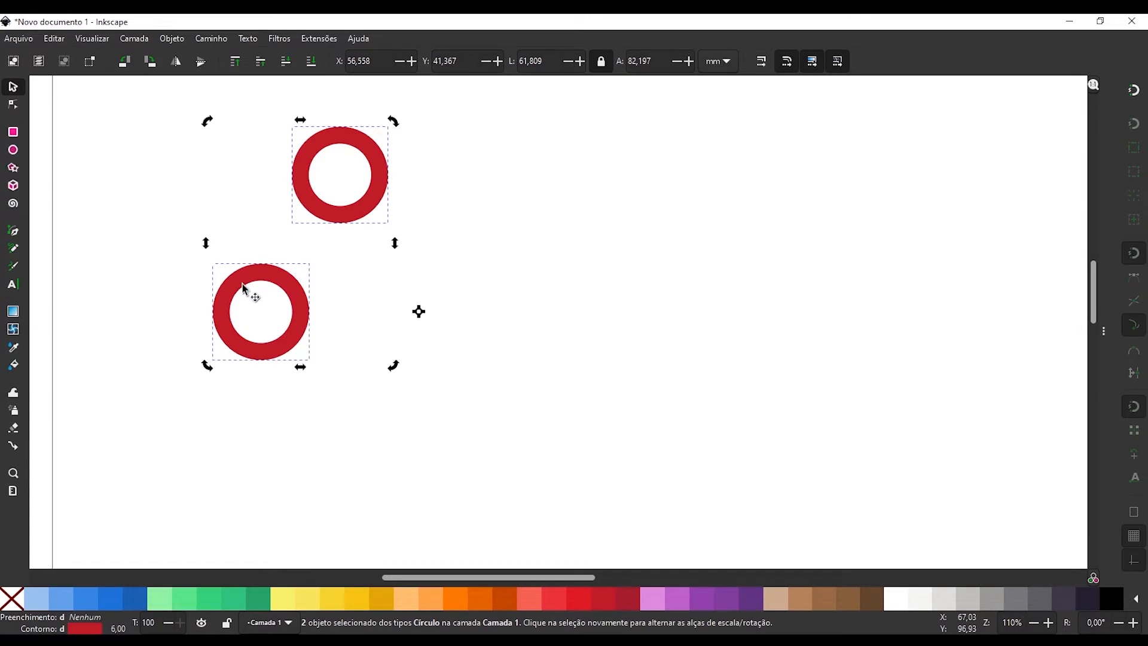
pyautogui.moveTo(207, 367); pyautogui.dragTo(469, 176)
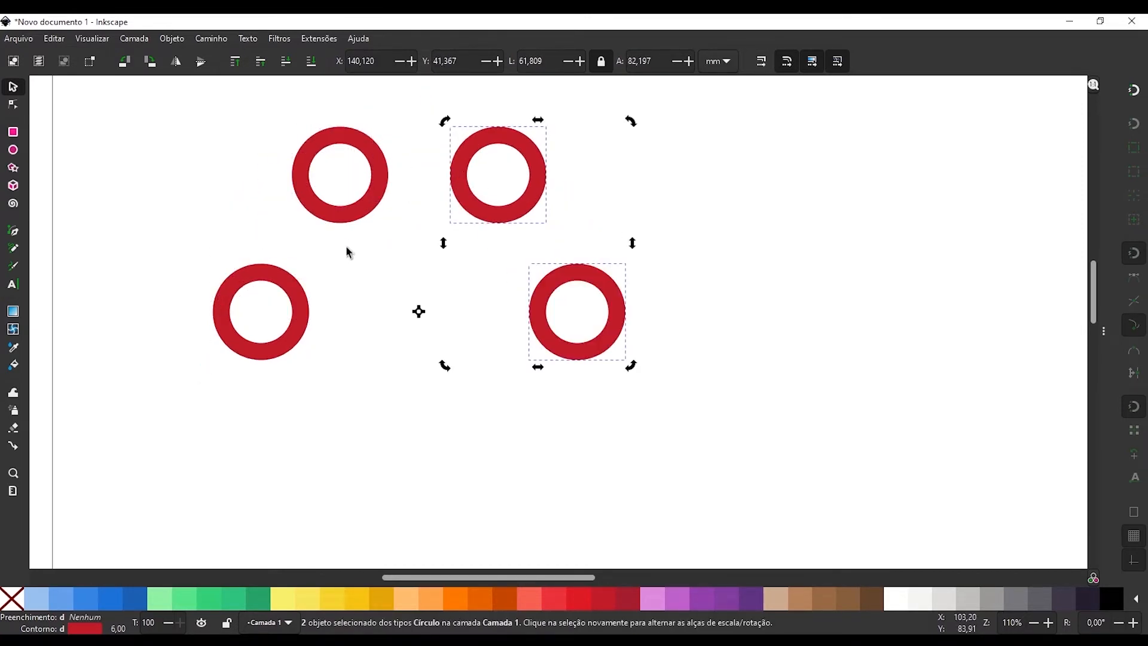
pyautogui.moveTo(451, 128); pyautogui.dragTo(557, 416)
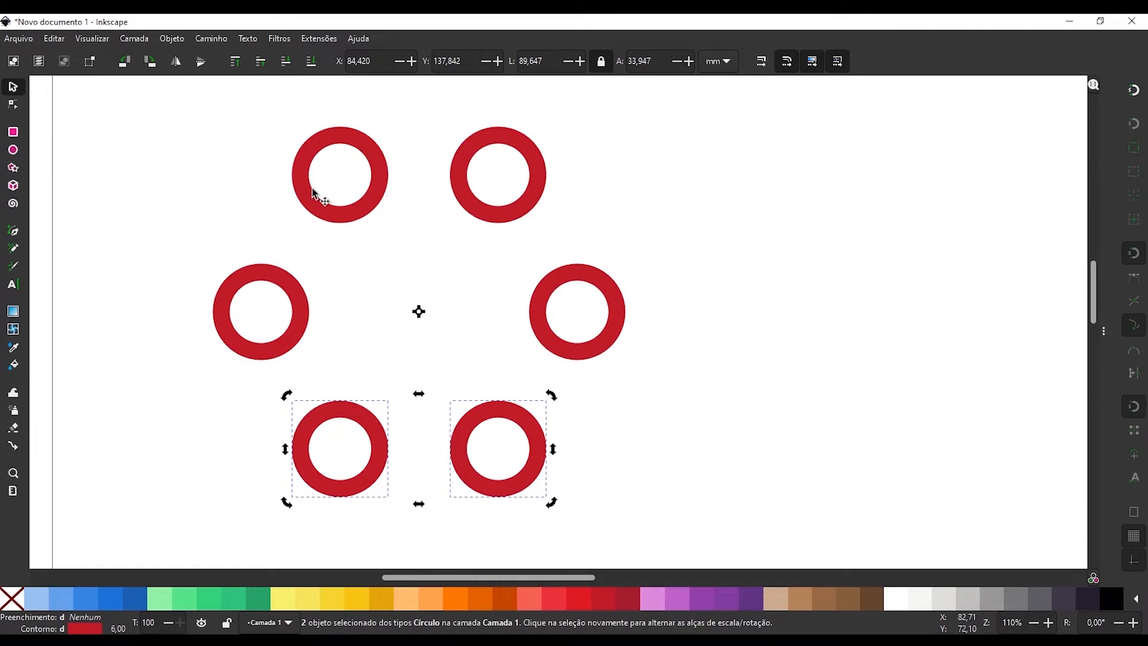
pyautogui.click(258, 256)
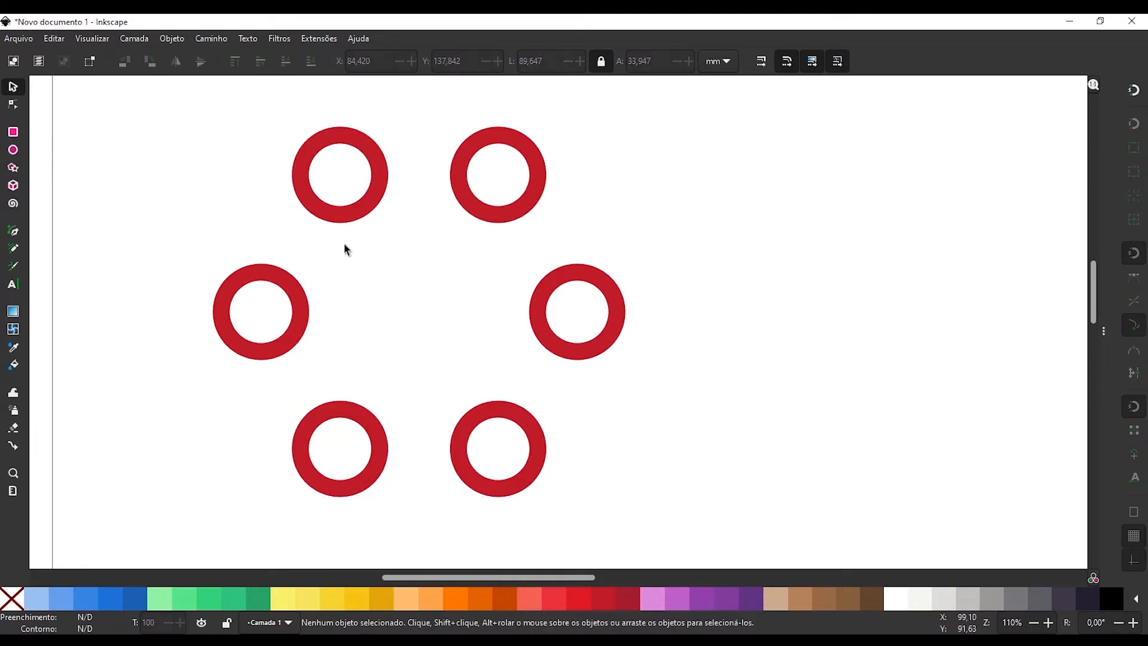
# Draw an upright blue rectangle about 14 mm wide and 28 mm high to the right of the ring of circles.
pyautogui.moveTo(404, 308); pyautogui.dragTo(271, 287)
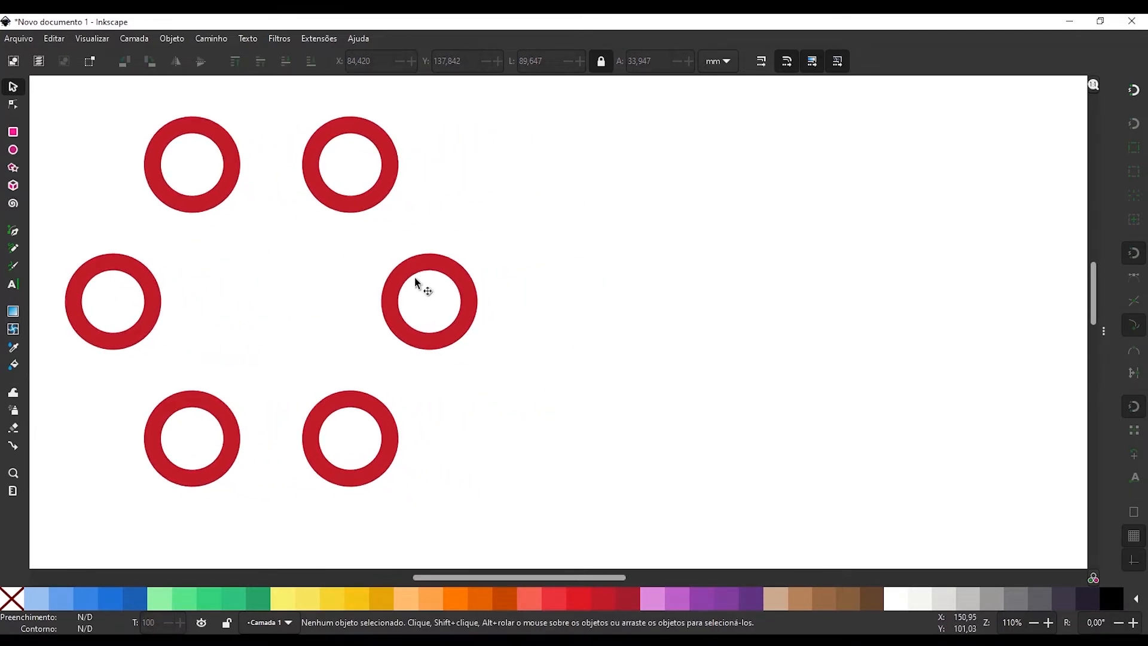
pyautogui.moveTo(652, 303); pyautogui.dragTo(577, 356)
pyautogui.press('r')
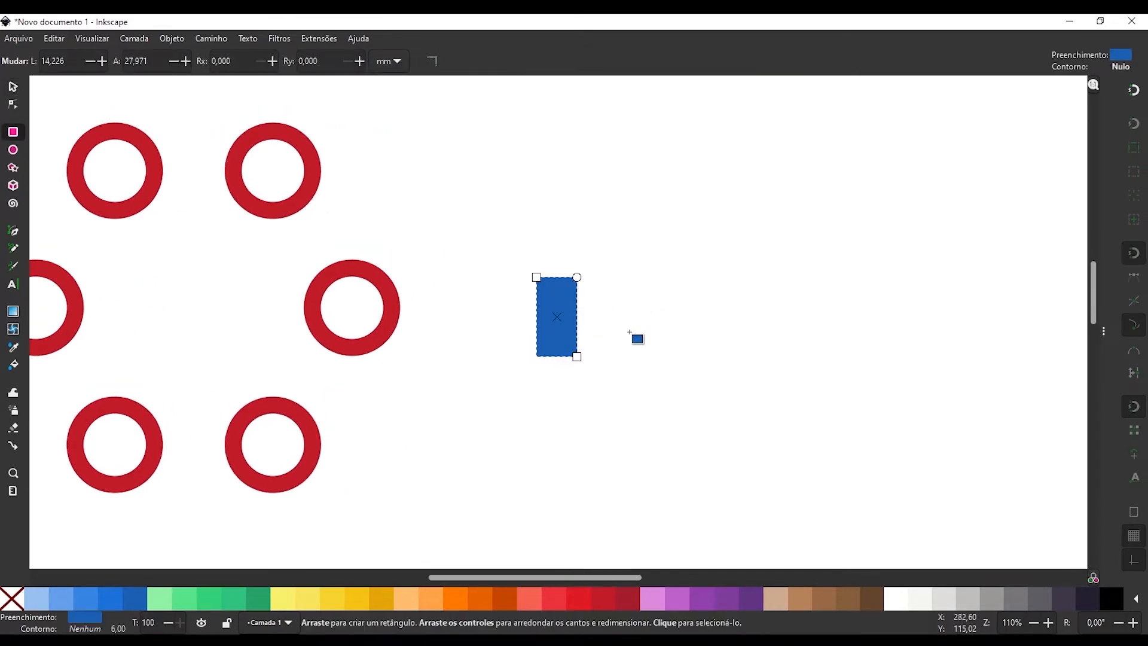
pyautogui.press('s')
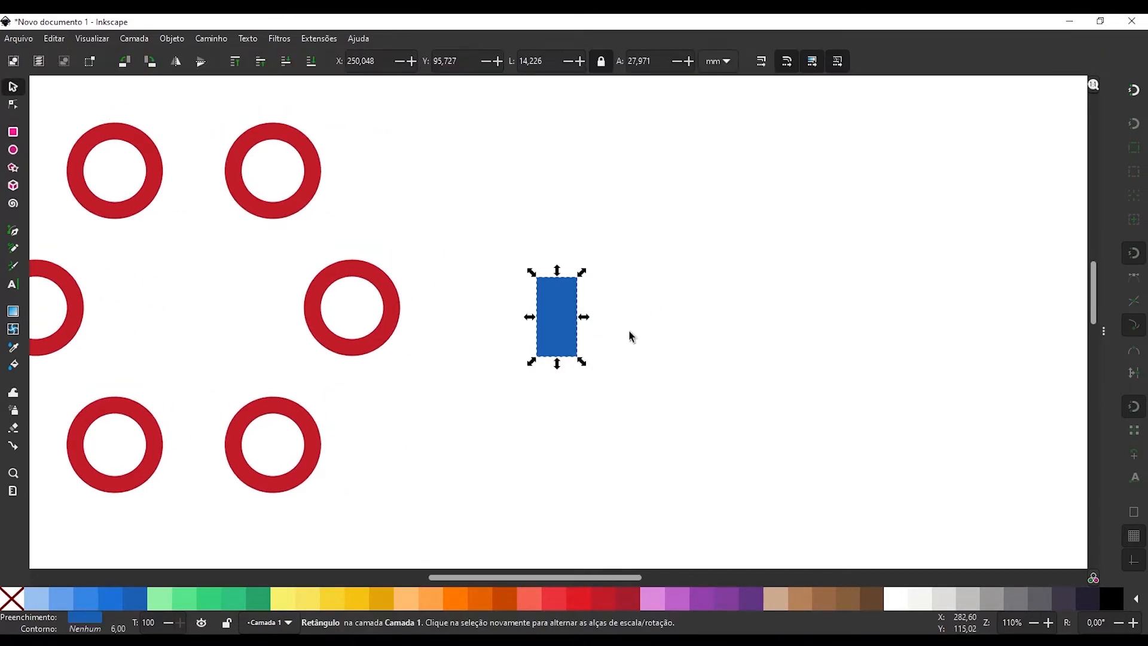
# Move the blue rectangle's rotation centre horizontally to the right, about four rectangle-widths from its middle.
pyautogui.click(565, 303)
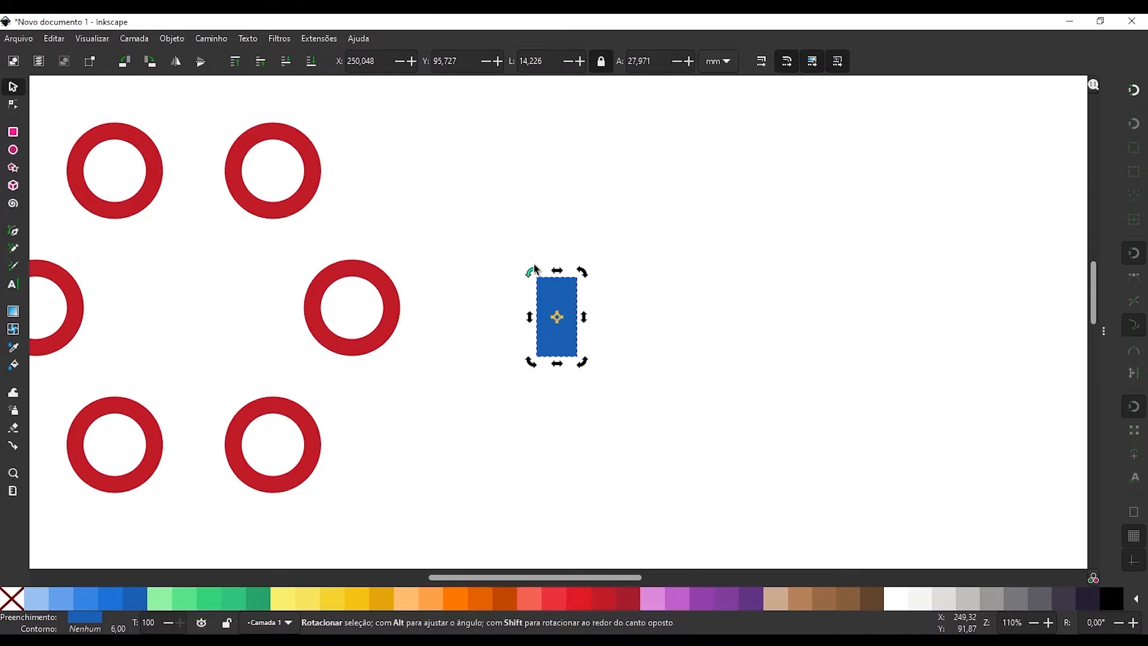
pyautogui.moveTo(560, 321); pyautogui.dragTo(589, 327)
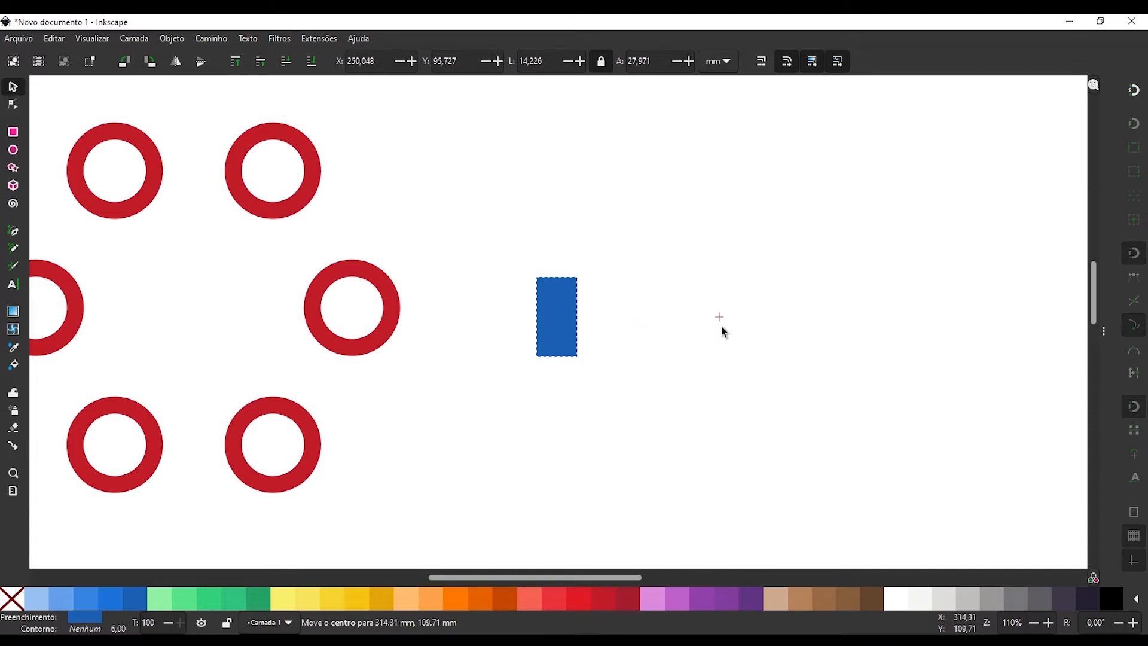
pyautogui.moveTo(727, 325); pyautogui.dragTo(727, 327)
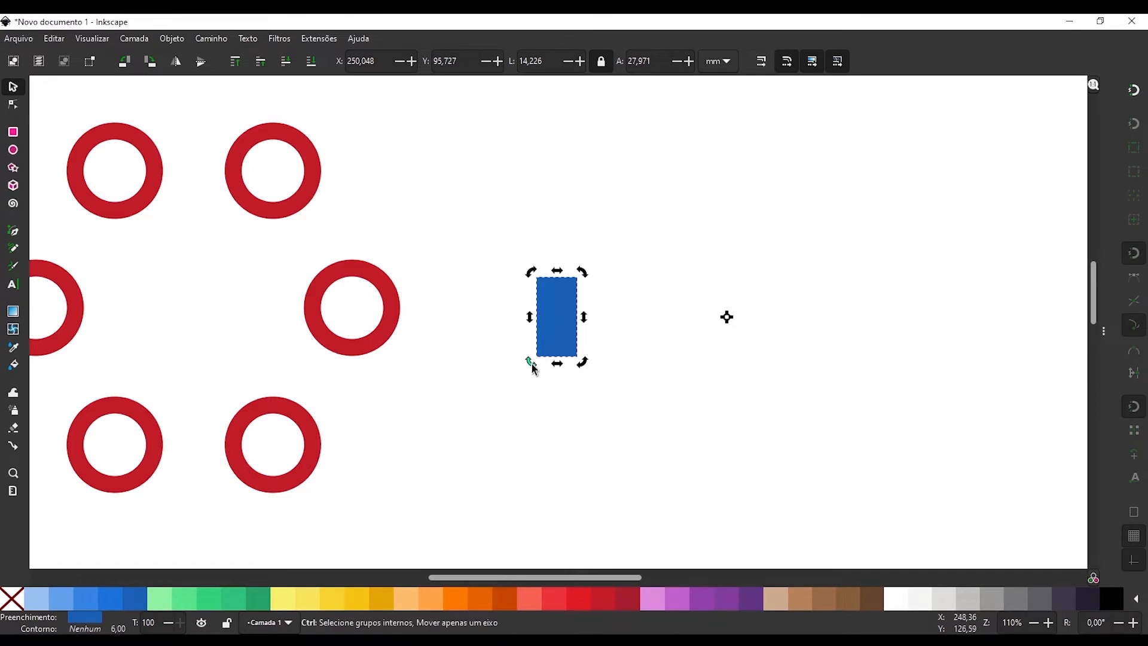
# Duplicate the blue rectangle rotated 45° around the shifted centre, and duplicate the resulting pair rotated 90° clockwise.
pyautogui.moveTo(530, 363); pyautogui.dragTo(569, 202)
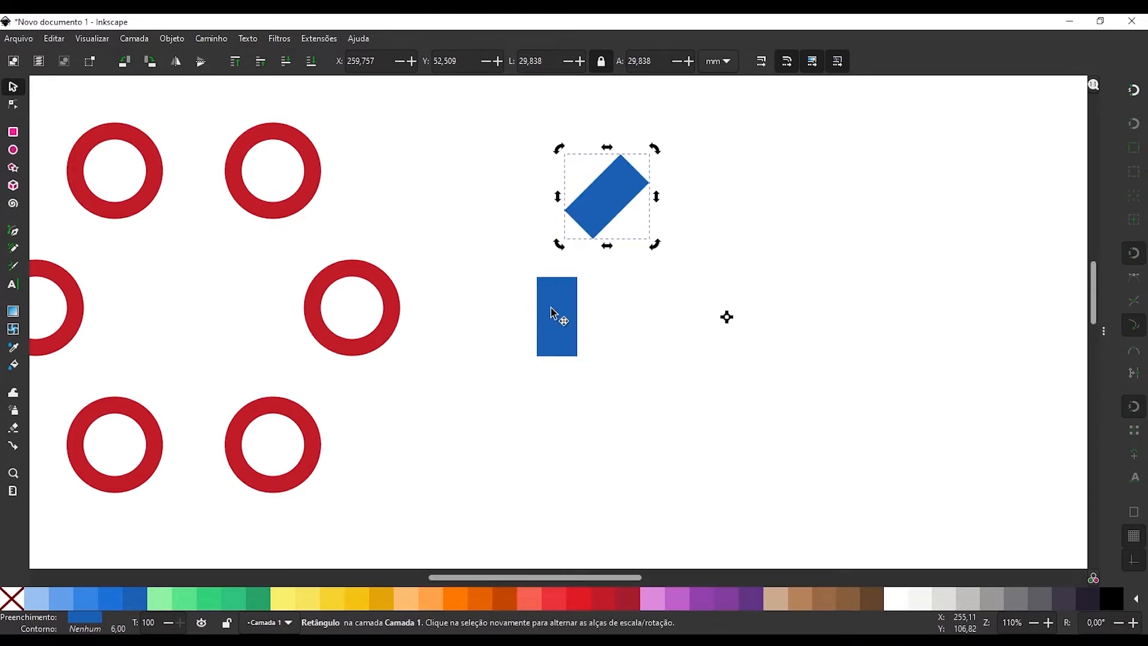
pyautogui.keyDown('shift'); pyautogui.click(556, 315); pyautogui.keyUp('shift')
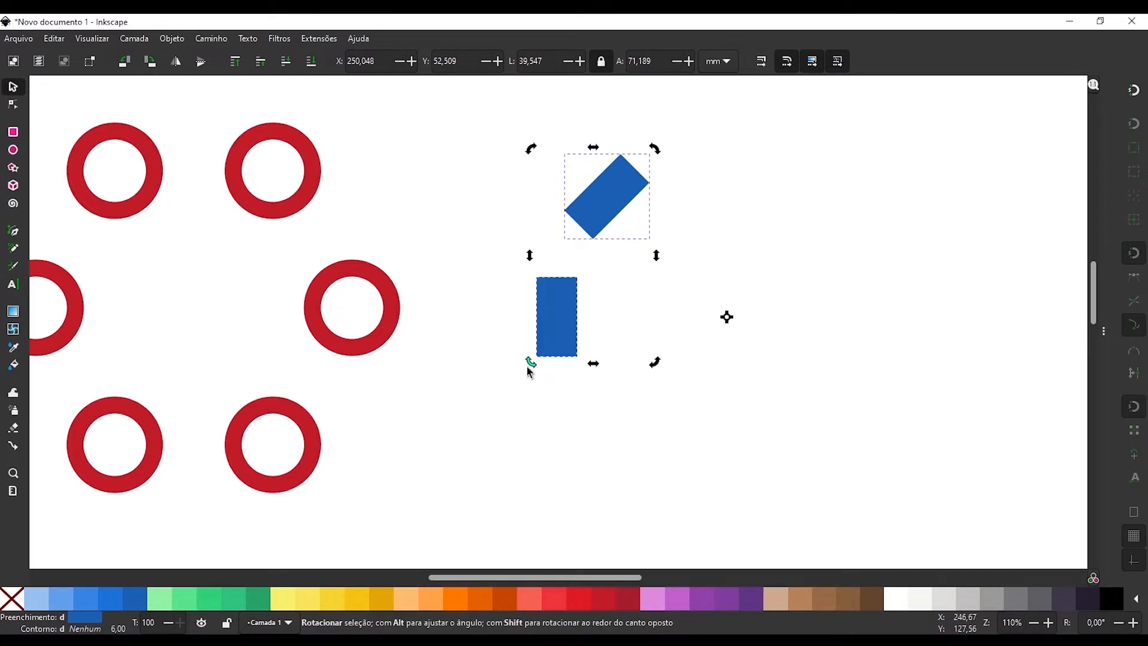
pyautogui.moveTo(530, 362); pyautogui.dragTo(709, 157)
# Select all four blue rectangles and duplicate them rotated 180° around the shared centre to complete a ring of eight.
pyautogui.keyDown('shift'); pyautogui.click(615, 200); pyautogui.keyUp('shift')
pyautogui.keyDown('shift'); pyautogui.click(551, 313); pyautogui.keyUp('shift')
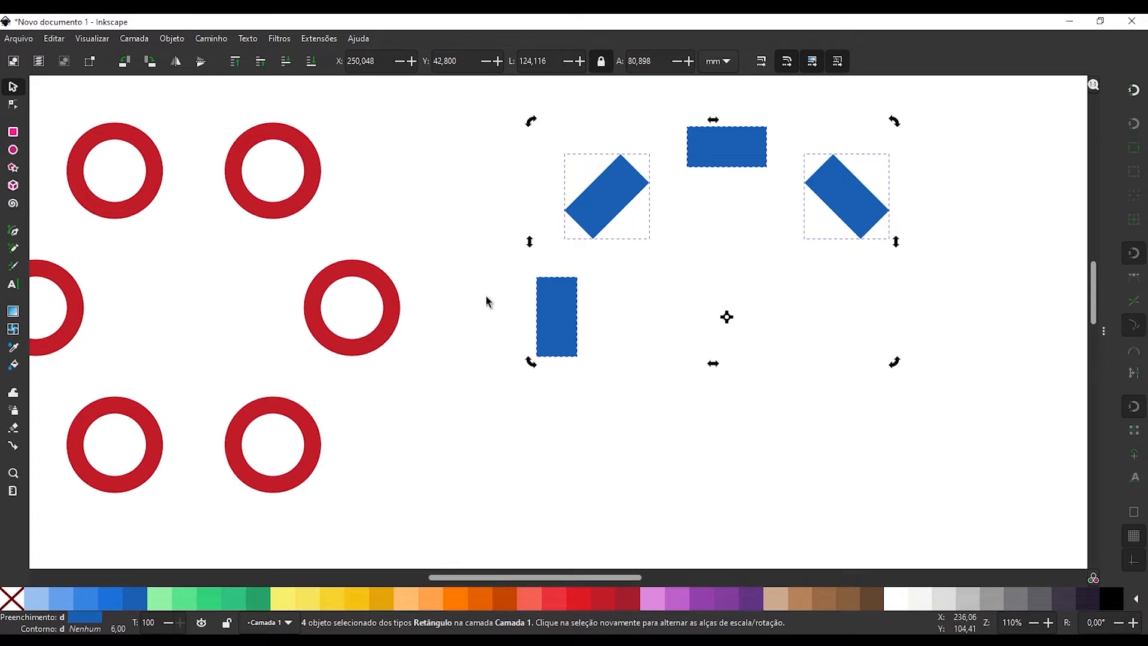
pyautogui.moveTo(530, 362); pyautogui.dragTo(896, 303)
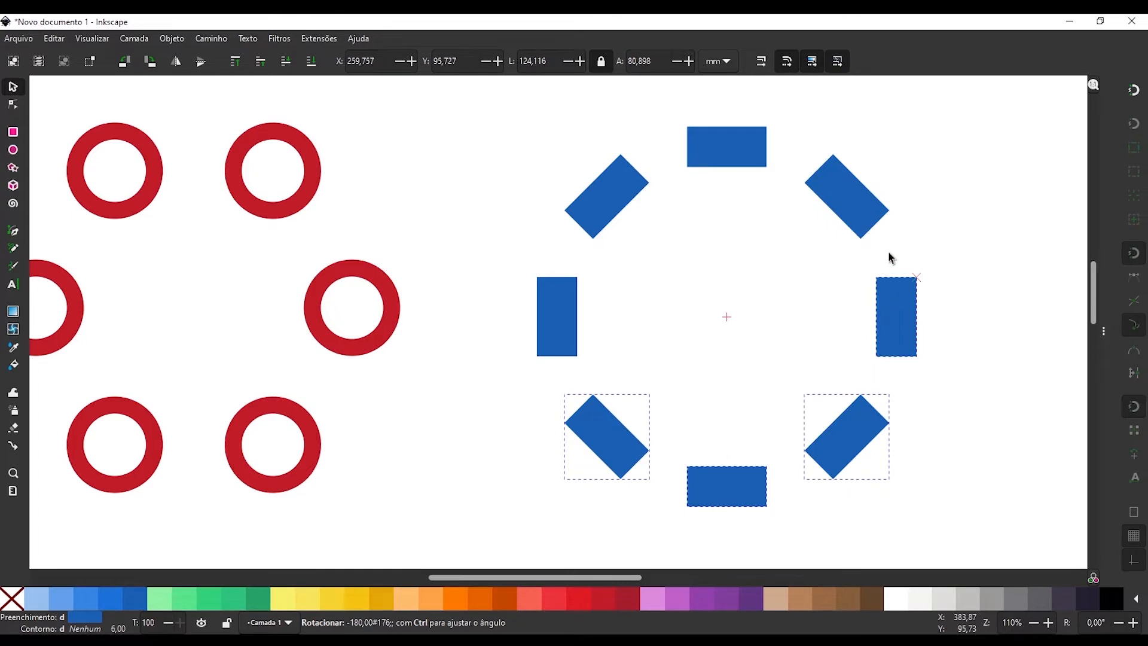
pyautogui.moveTo(890, 258); pyautogui.dragTo(898, 306)
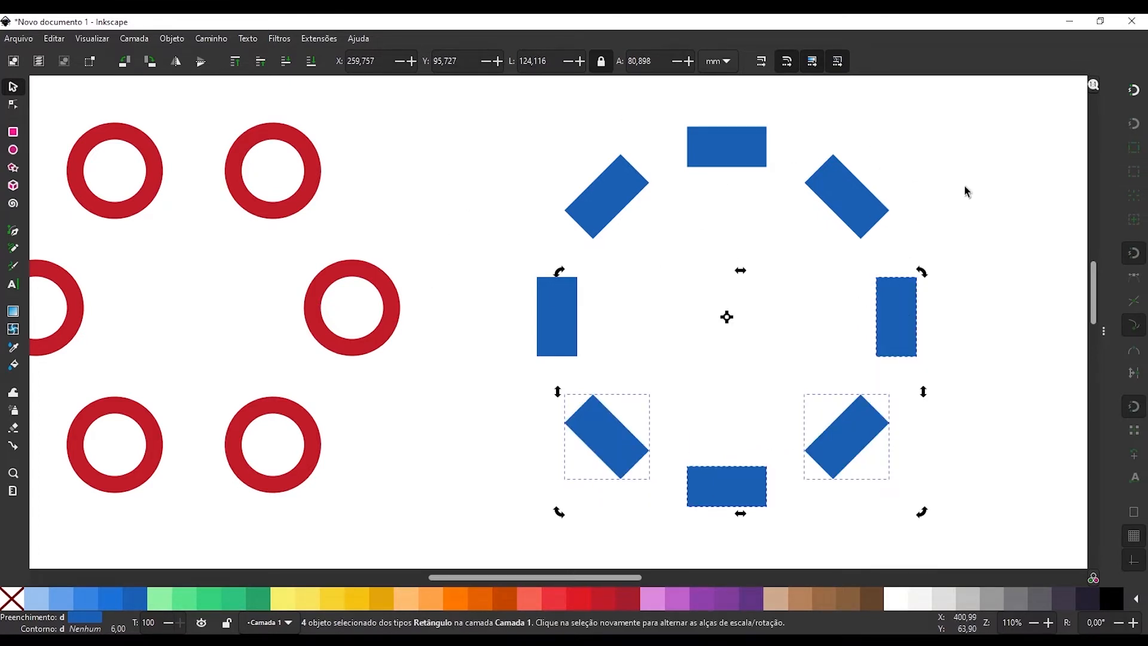
# Draw a green circle with a radius of about 17 mm below the rings and convert it to an editable path.
pyautogui.moveTo(376, 424); pyautogui.dragTo(600, 110)
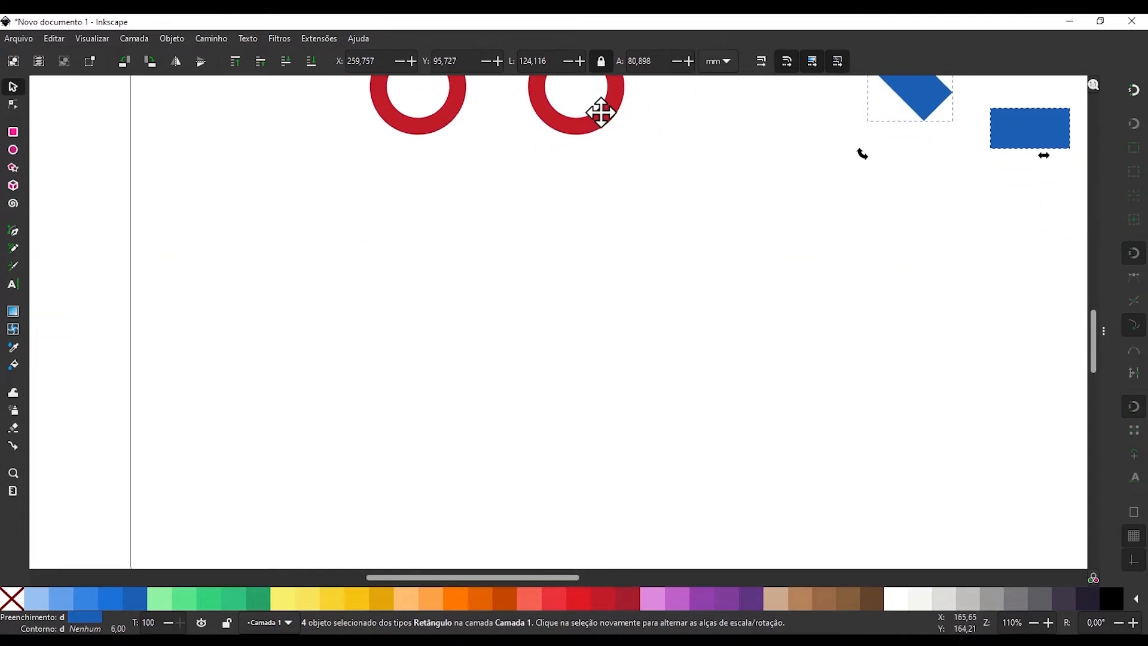
pyautogui.scroll(-3, 474, 328)
pyautogui.press('e')
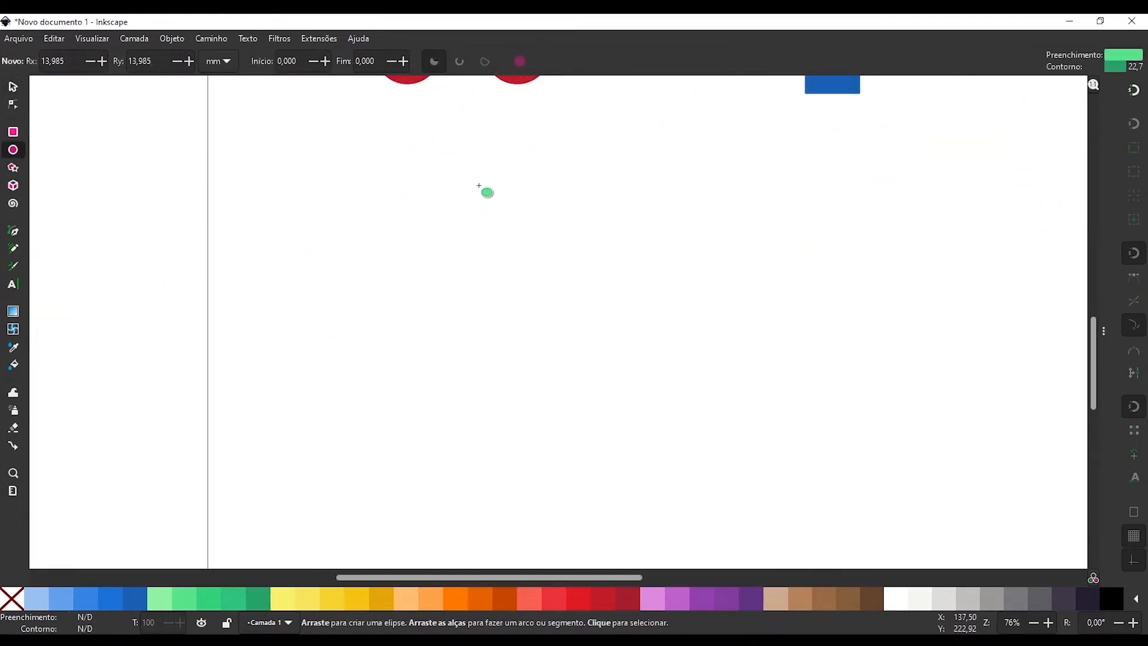
pyautogui.moveTo(473, 180); pyautogui.dragTo(551, 257)
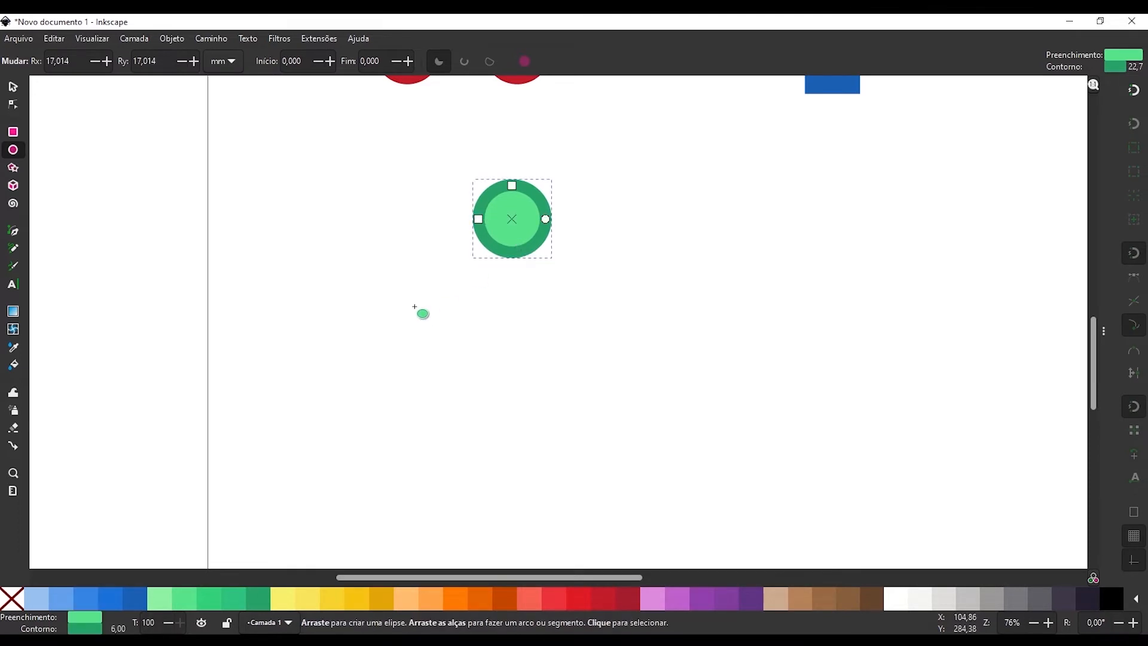
pyautogui.hotkey('ctrl', 'shift', 'c')
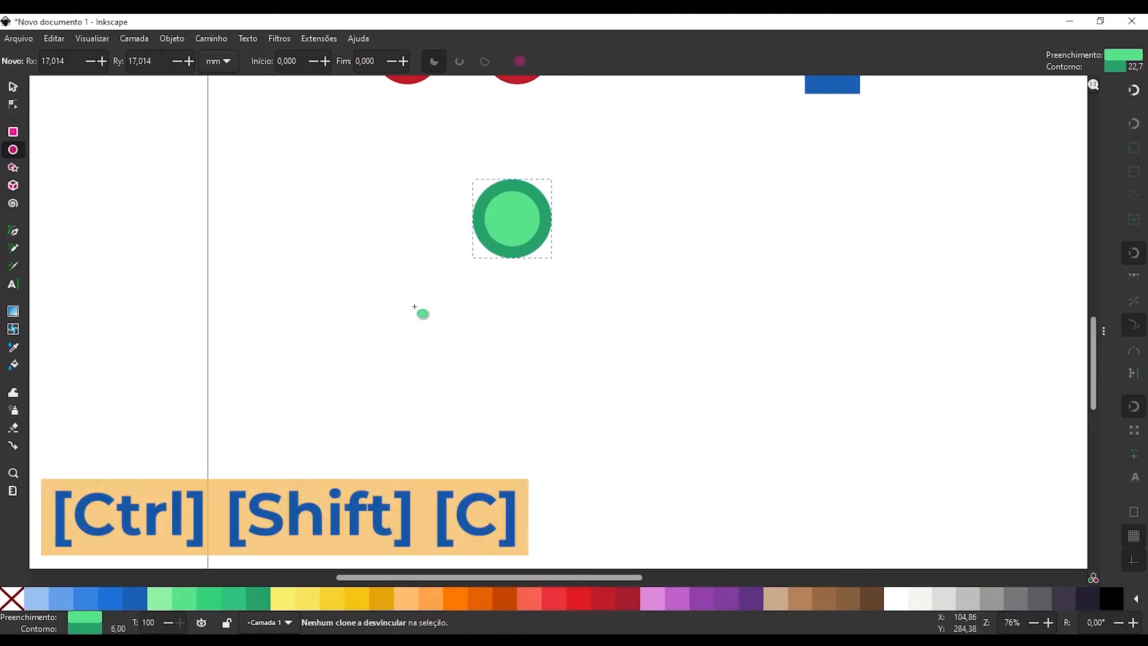
pyautogui.press('n')
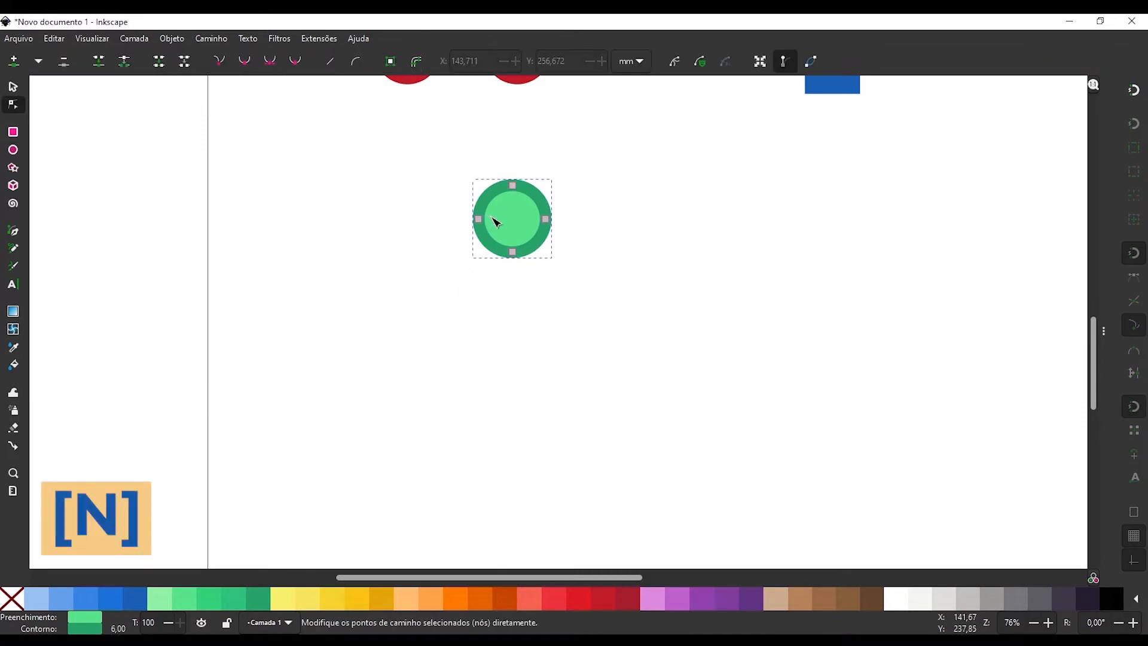
# Move the green path's bottom node 10 mm down and angle both its handles upward to form a sharp petal tip.
pyautogui.click(517, 253)
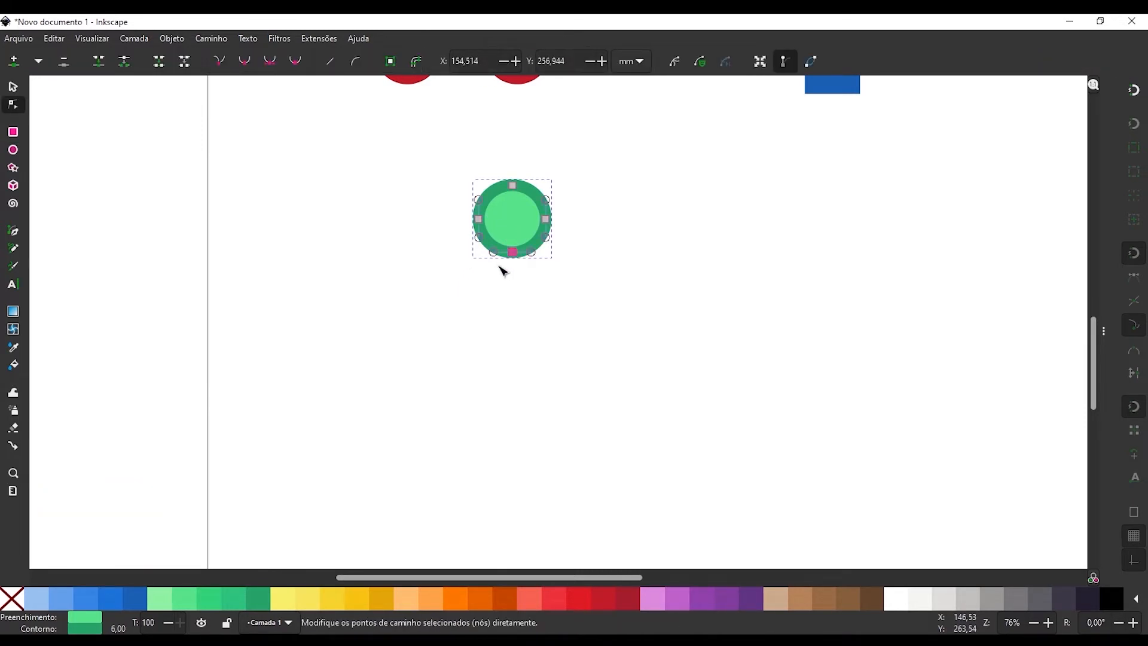
pyautogui.hotkey('shift', 'Down')
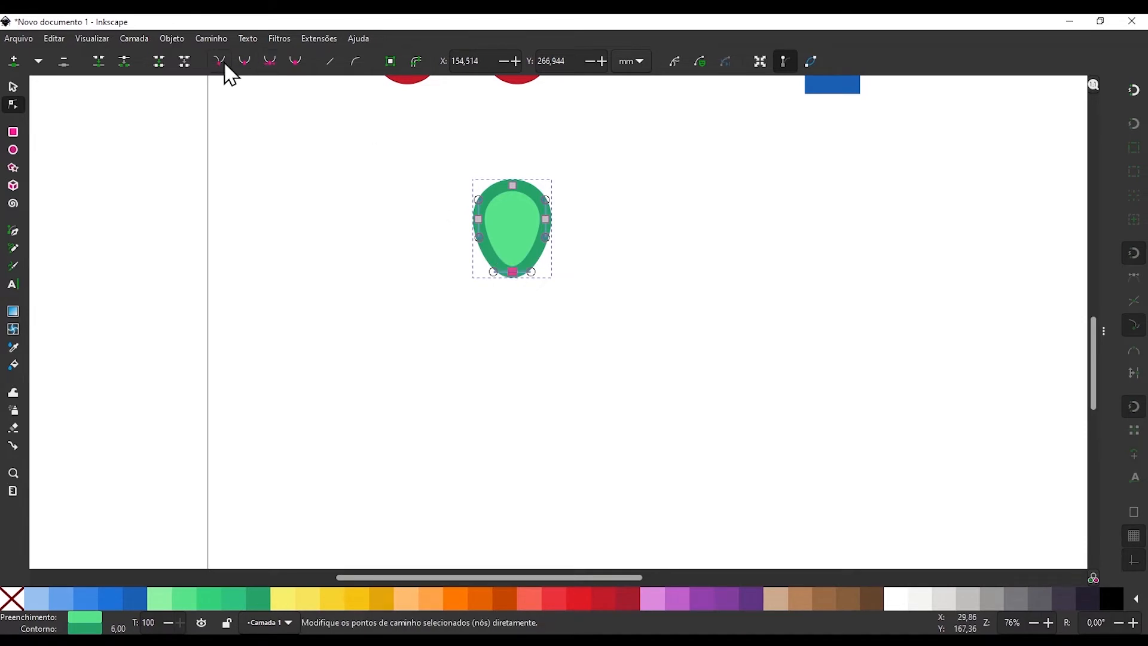
pyautogui.keyDown('ctrl'); pyautogui.scroll(2, 511, 247); pyautogui.keyUp('ctrl')
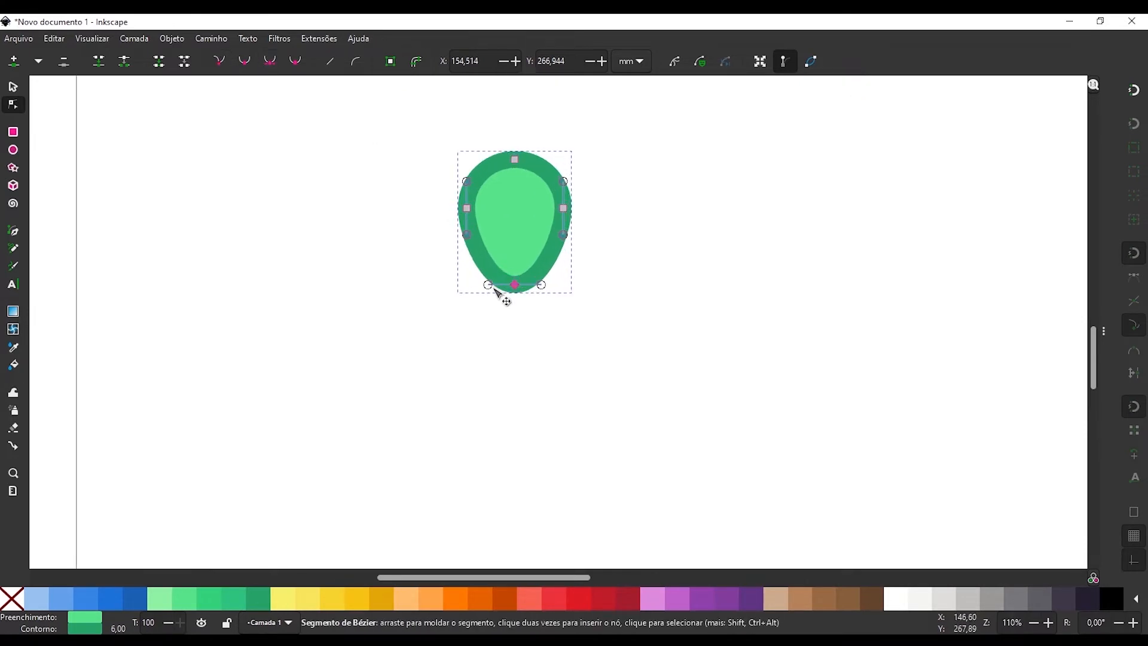
pyautogui.moveTo(488, 285); pyautogui.dragTo(534, 264)
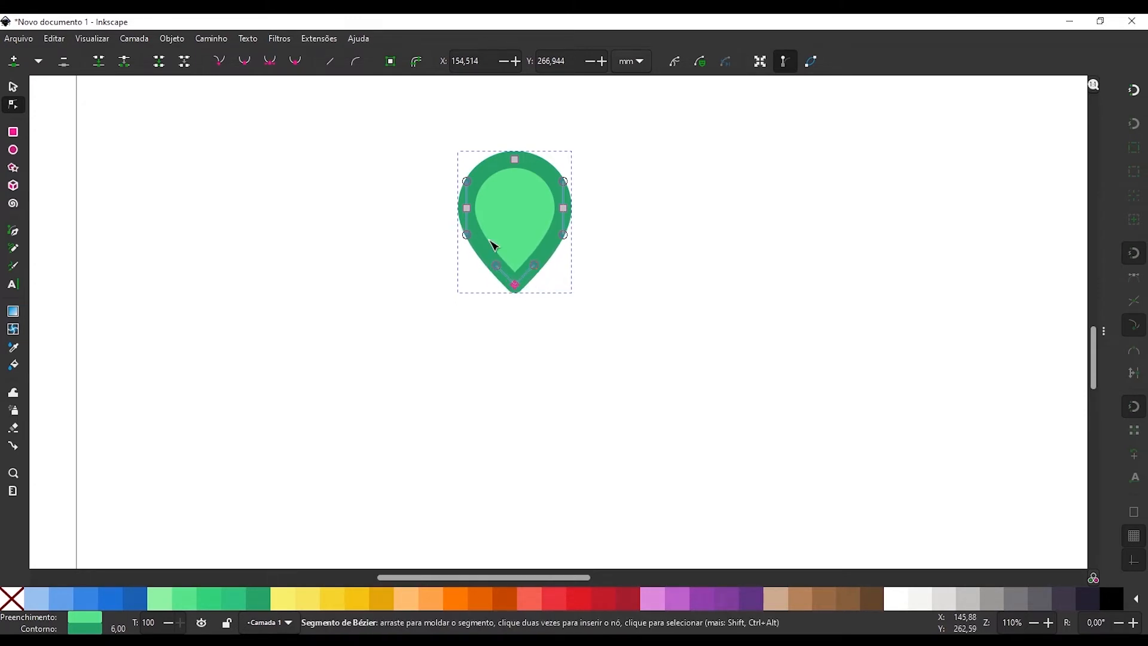
# Move the green petal's rotation centre straight down, about one petal-height below its tip.
pyautogui.scroll(-1, 443, 141)
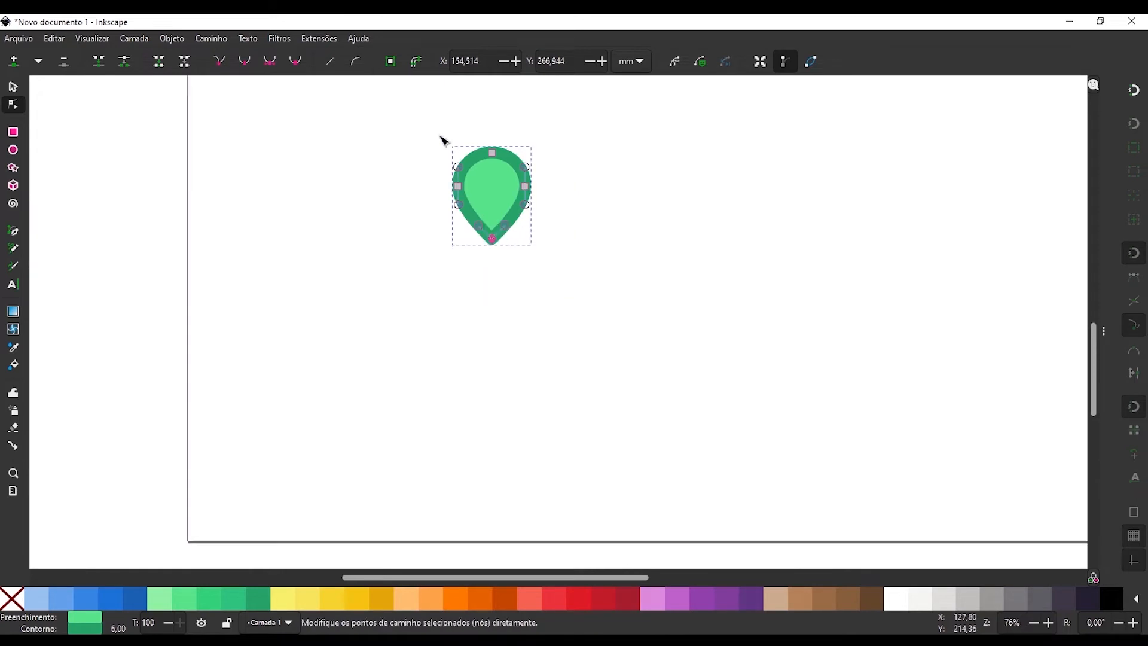
pyautogui.press('s')
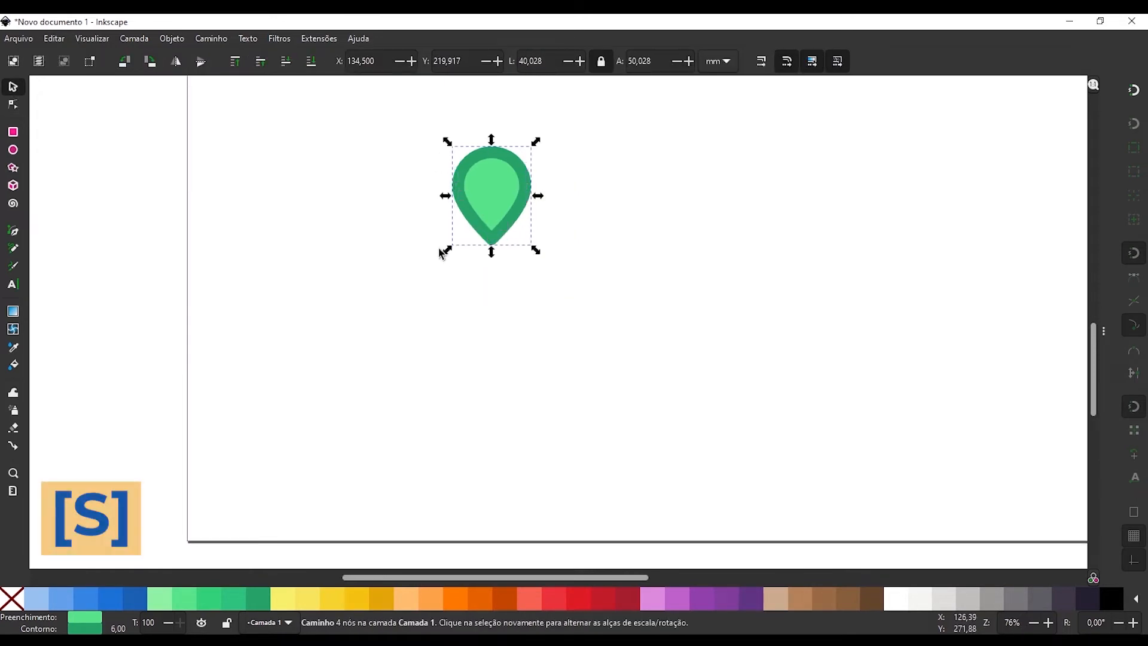
pyautogui.click(485, 190)
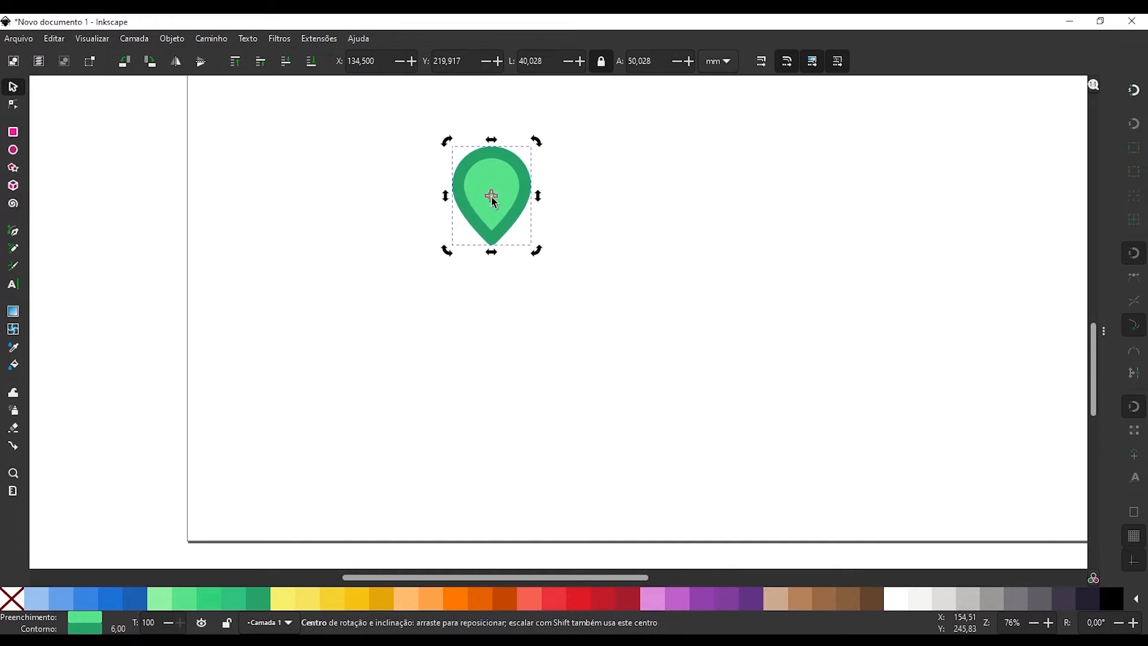
pyautogui.moveTo(491, 198); pyautogui.dragTo(495, 219)
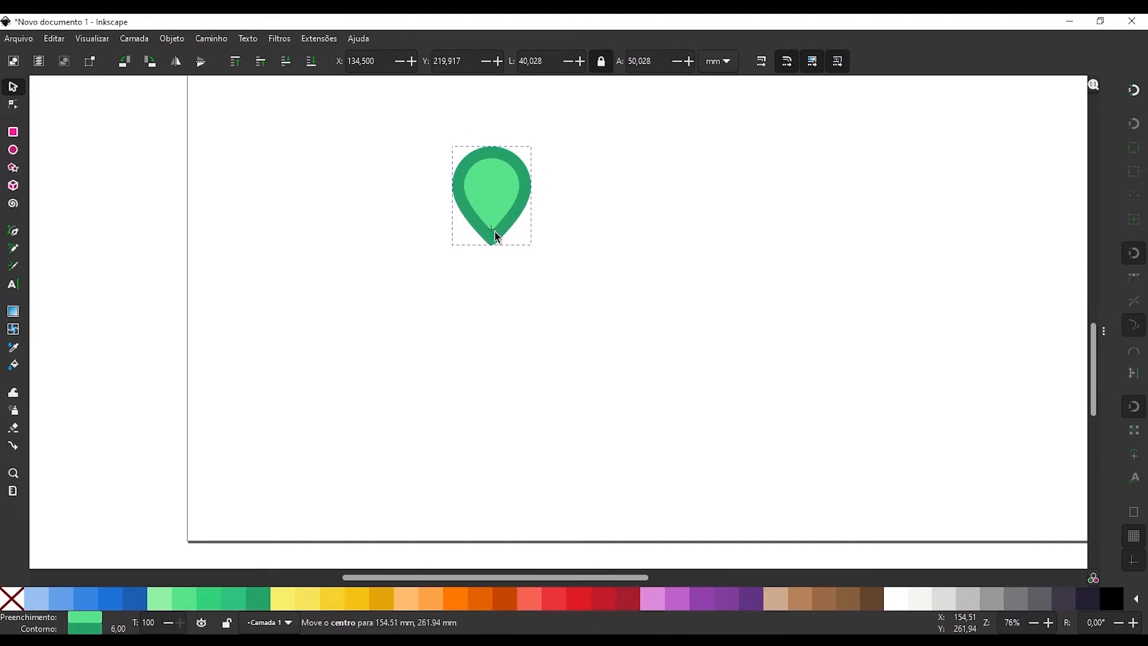
pyautogui.moveTo(496, 296); pyautogui.dragTo(497, 353)
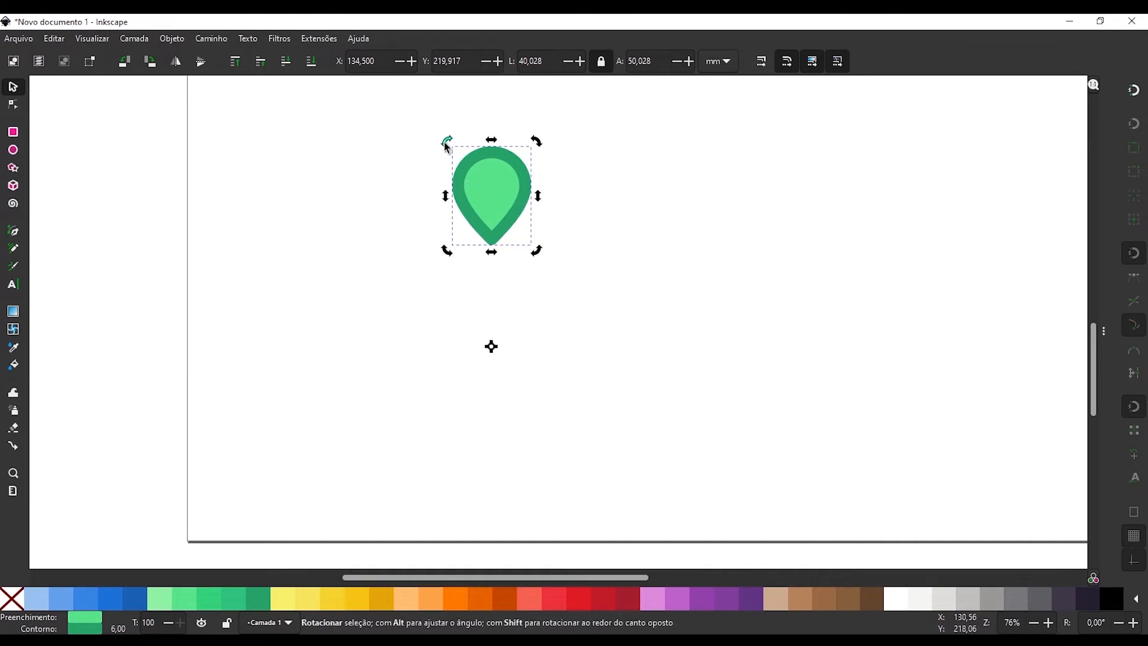
# Duplicate the green petal rotated 30° clockwise around the lowered centre, and duplicate the resulting pair rotated 60° clockwise.
pyautogui.moveTo(447, 146); pyautogui.dragTo(544, 141)
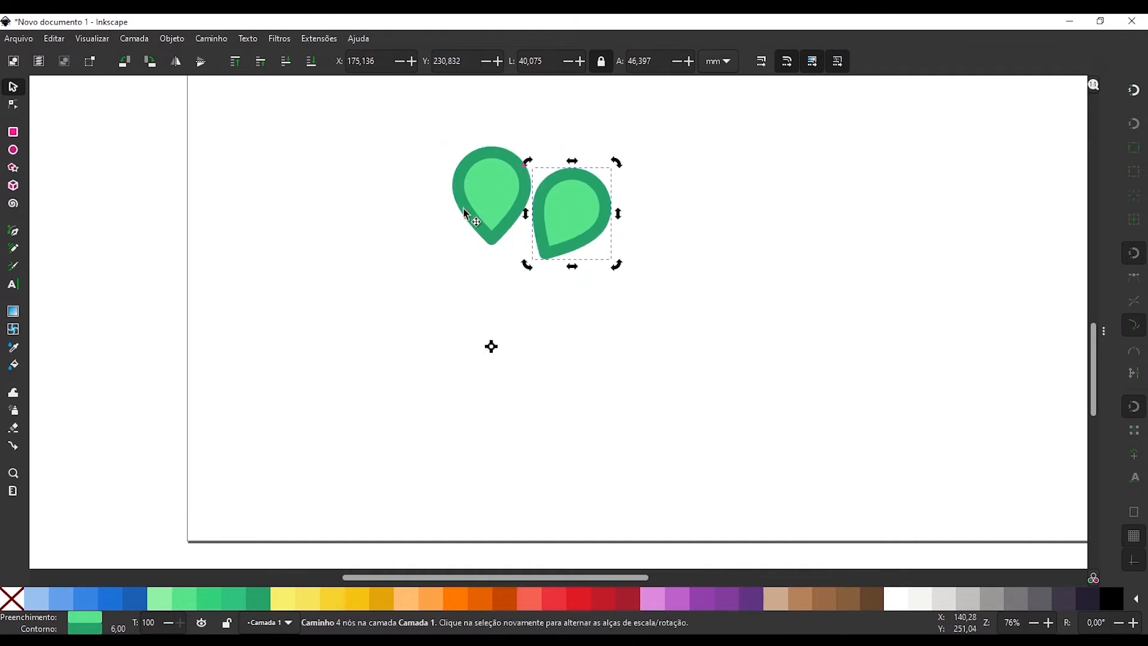
pyautogui.keyDown('shift'); pyautogui.click(499, 186); pyautogui.keyUp('shift')
pyautogui.hotkey('ctrl', 'd')
pyautogui.moveTo(447, 141); pyautogui.dragTo(650, 204)
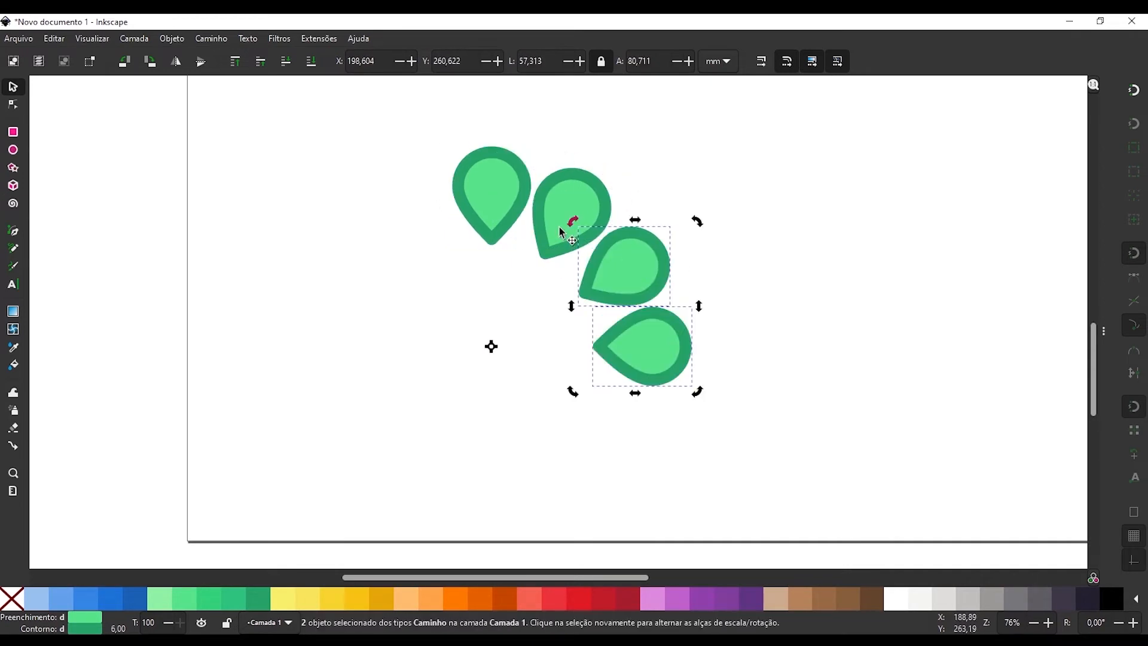
# Complete the twelve-petal ring by duplicating the four petals twice, each set rotated 120° around the shared centre.
pyautogui.keyDown('shift'); pyautogui.click(566, 200); pyautogui.keyUp('shift')
pyautogui.keyDown('shift'); pyautogui.click(489, 190); pyautogui.keyUp('shift')
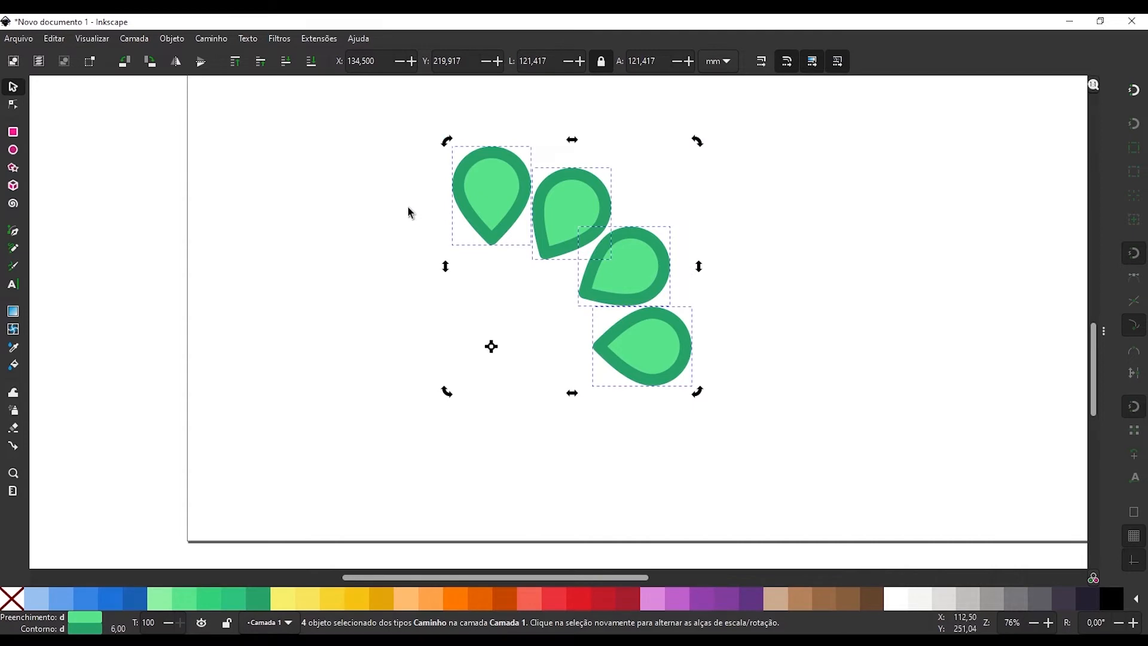
pyautogui.hotkey('ctrl', 'd')
pyautogui.moveTo(447, 141); pyautogui.dragTo(371, 468)
pyautogui.hotkey('ctrl', 'd')
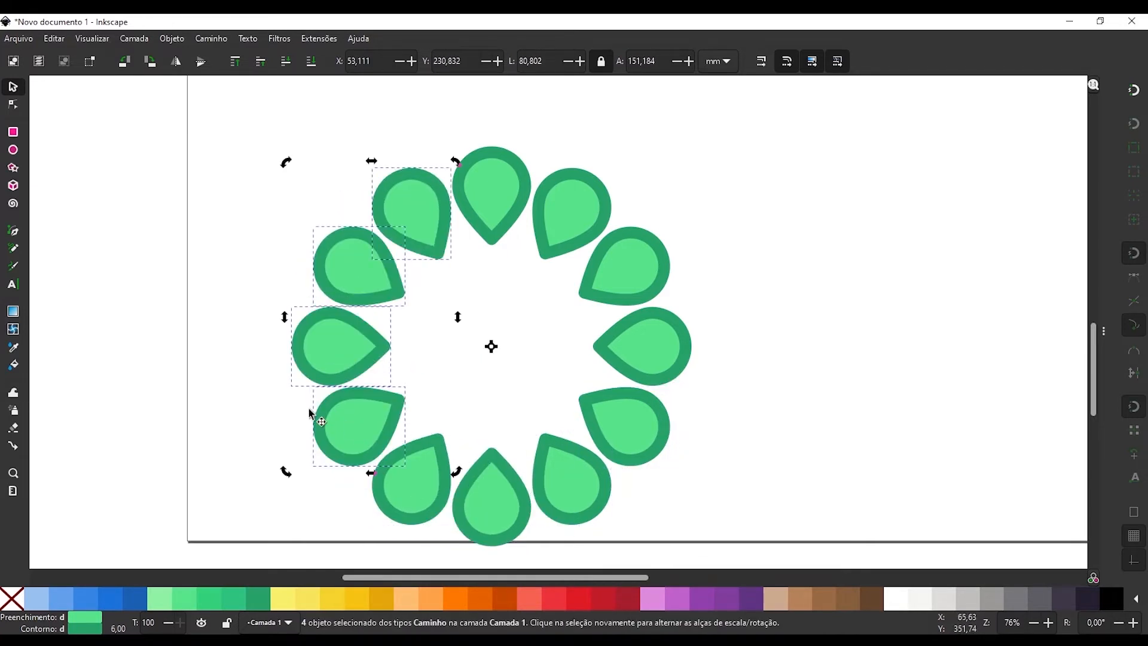
# Select all twelve petals and move the ring up and slightly to the right on the page.
pyautogui.moveTo(229, 116); pyautogui.dragTo(741, 562)
pyautogui.moveTo(640, 367); pyautogui.dragTo(669, 310)
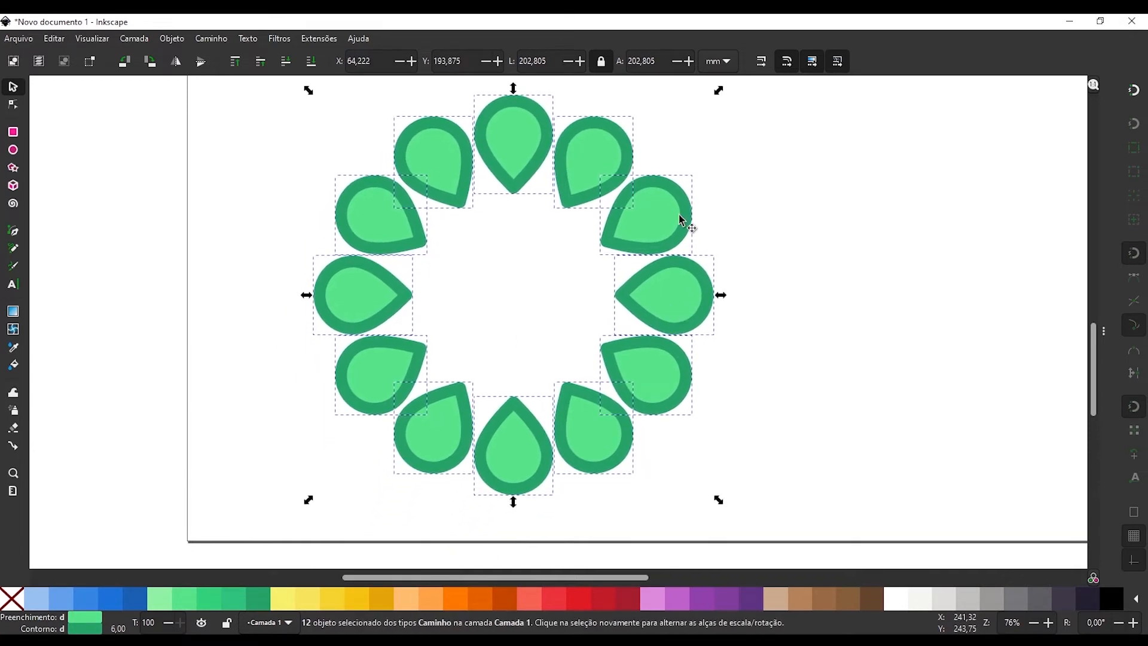
pyautogui.click(282, 330)
pyautogui.scroll(-2, 518, 361)
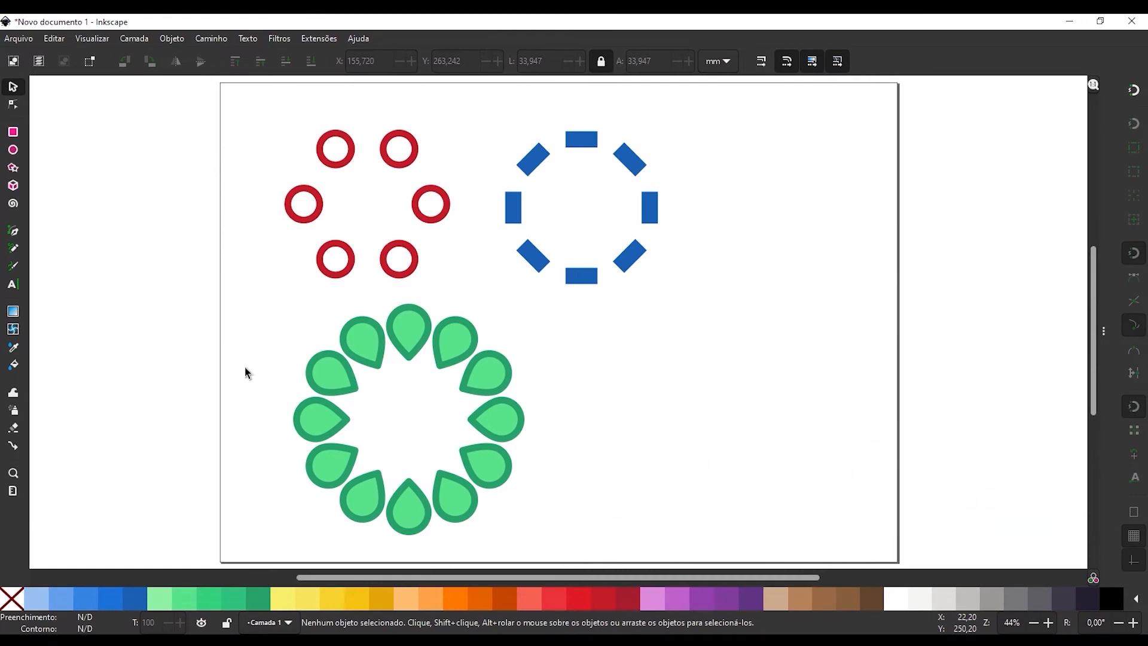
# Duplicate the lower-right red ring and move the copy straight down into the middle of the green flower.
pyautogui.click(386, 274)
pyautogui.hotkey('ctrl', 'd')
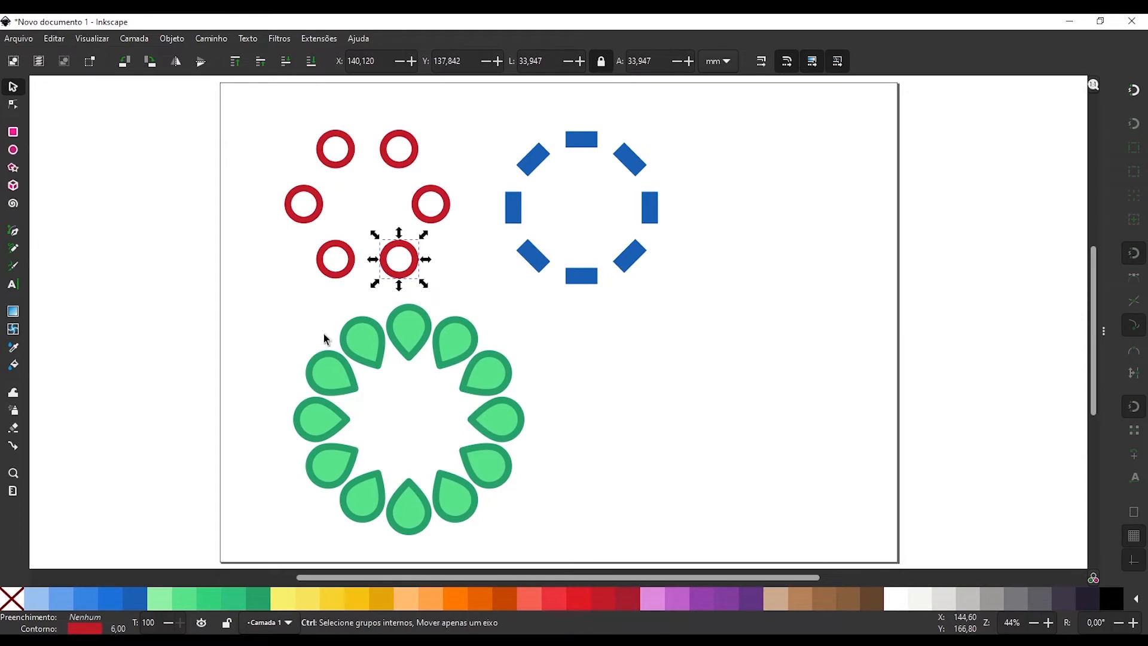
pyautogui.moveTo(386, 267); pyautogui.dragTo(400, 441)
pyautogui.moveTo(313, 447); pyautogui.dragTo(367, 369)
pyautogui.scroll(2, 408, 348)
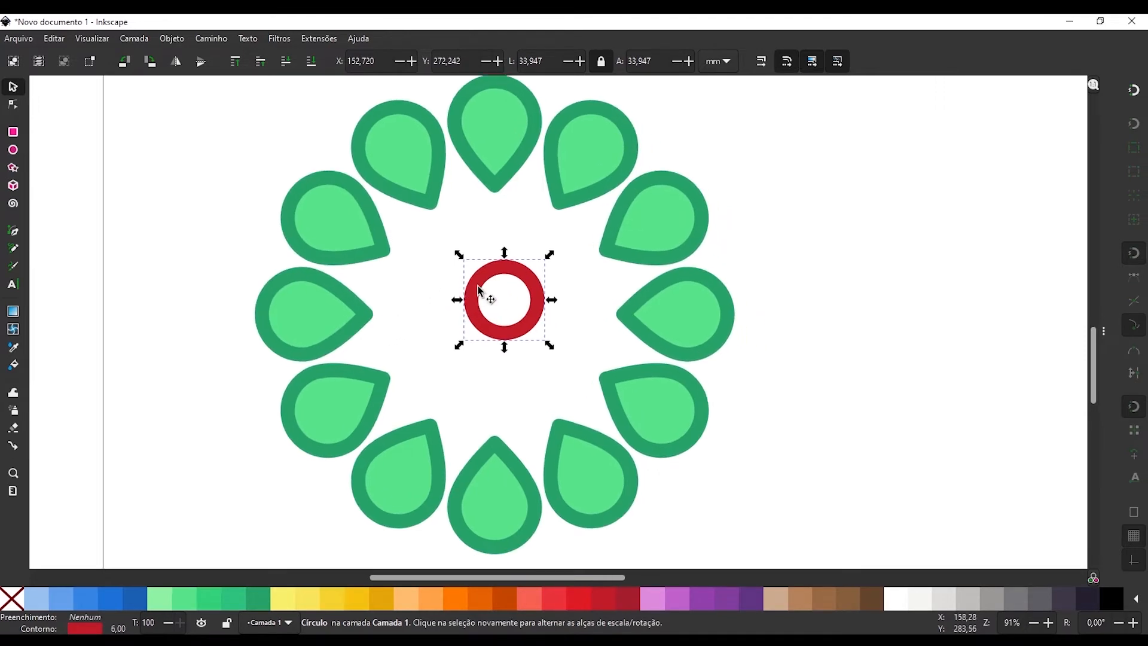
# Reset the copied ring's rotation centre to its middle and enlarge the ring proportionally around it to about 64 mm.
pyautogui.click(479, 289)
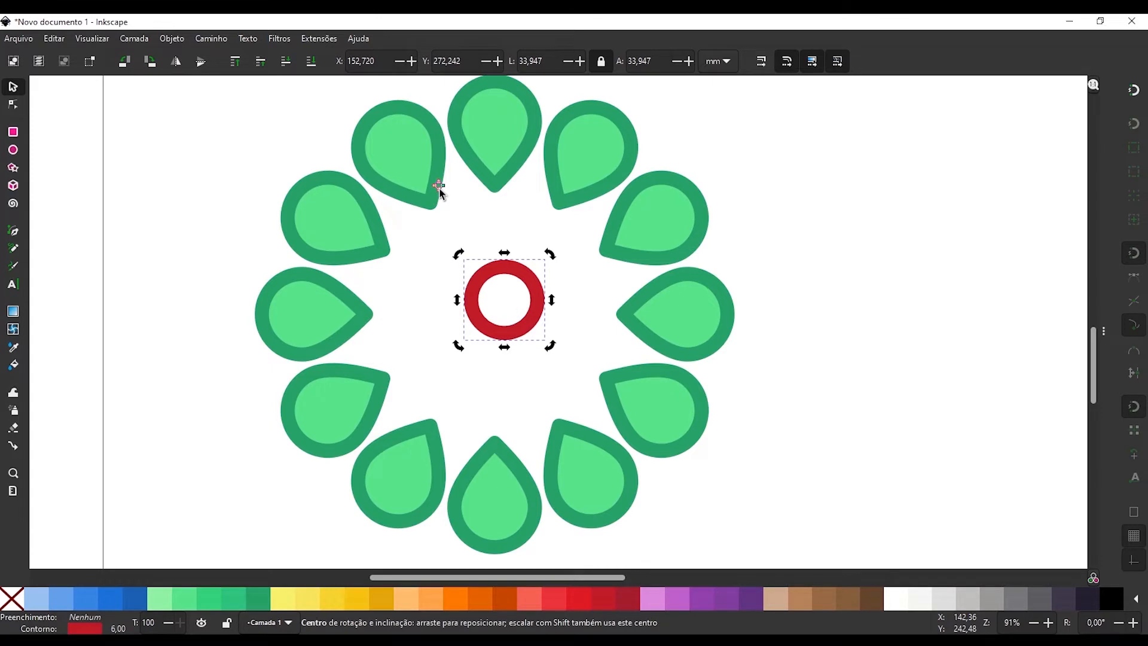
pyautogui.moveTo(422, 176); pyautogui.dragTo(378, 173)
pyautogui.scroll(2, 378, 172)
pyautogui.scroll(1, 378, 174)
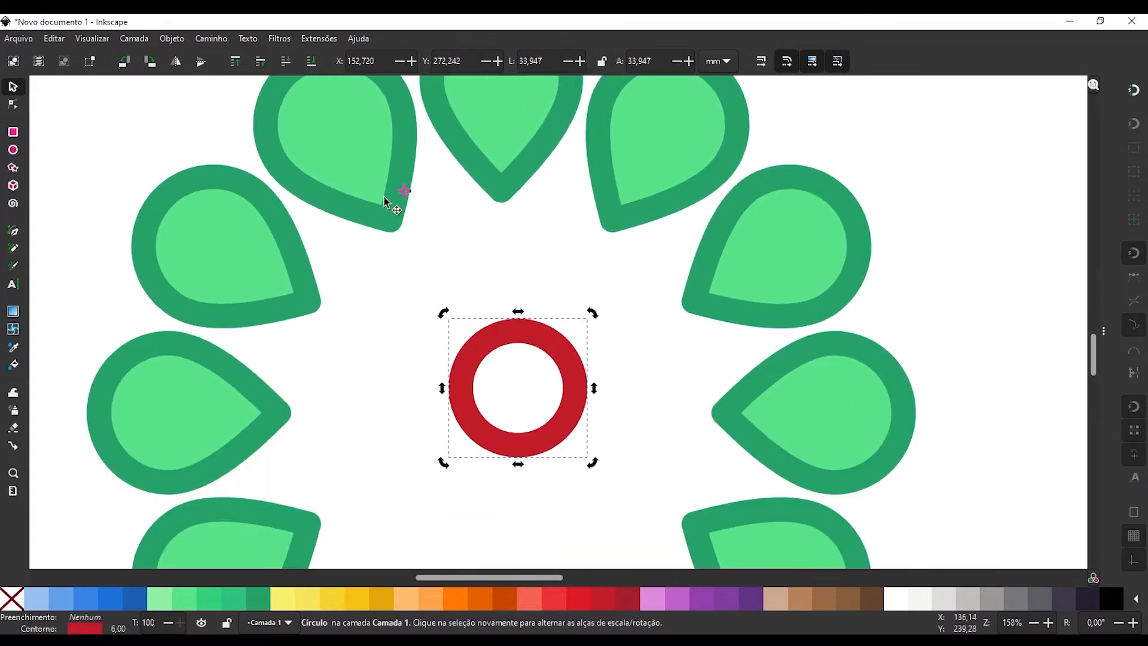
pyautogui.press('shift')
pyautogui.keyDown('shift'); pyautogui.click(404, 191); pyautogui.keyUp('shift')
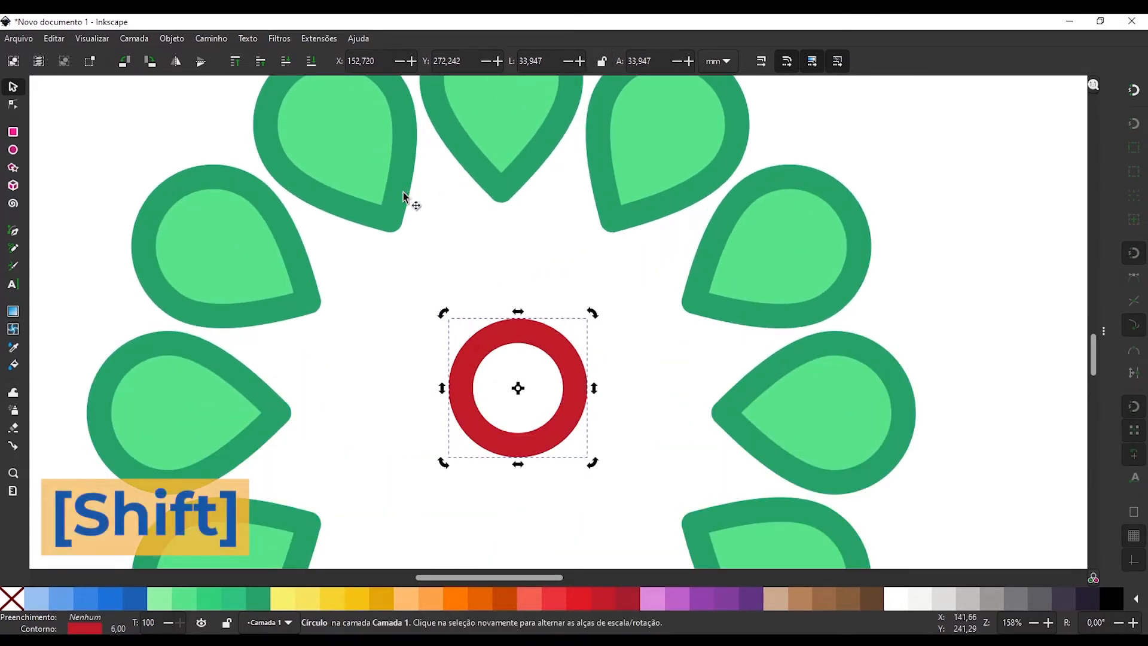
pyautogui.scroll(-2, 339, 211)
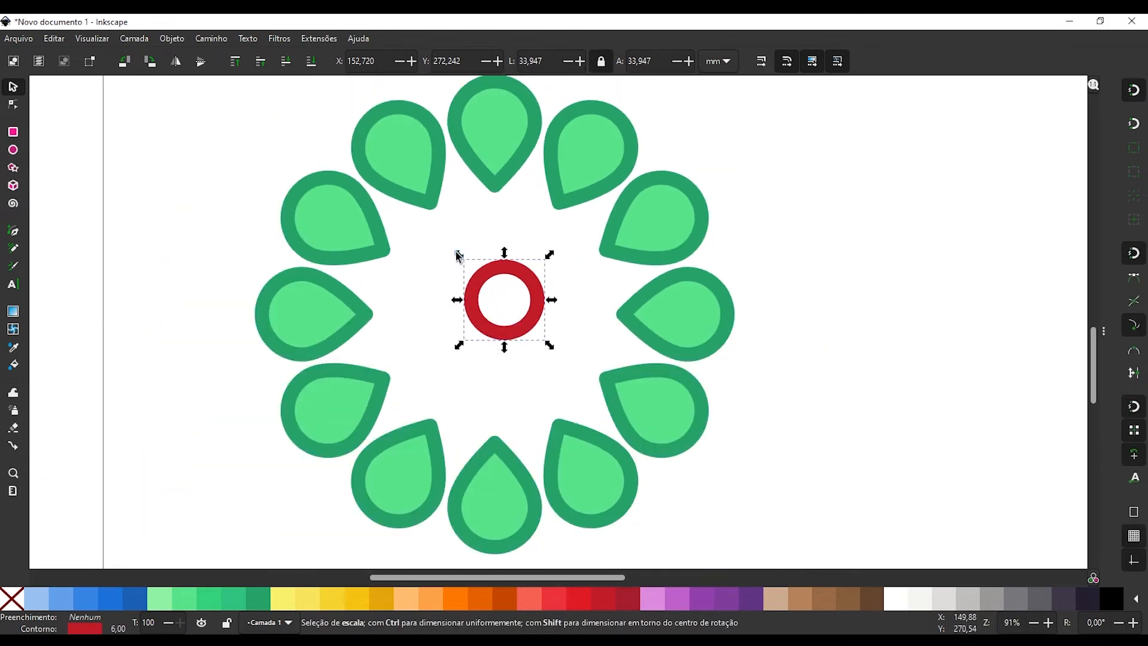
pyautogui.moveTo(458, 256); pyautogui.dragTo(422, 214)
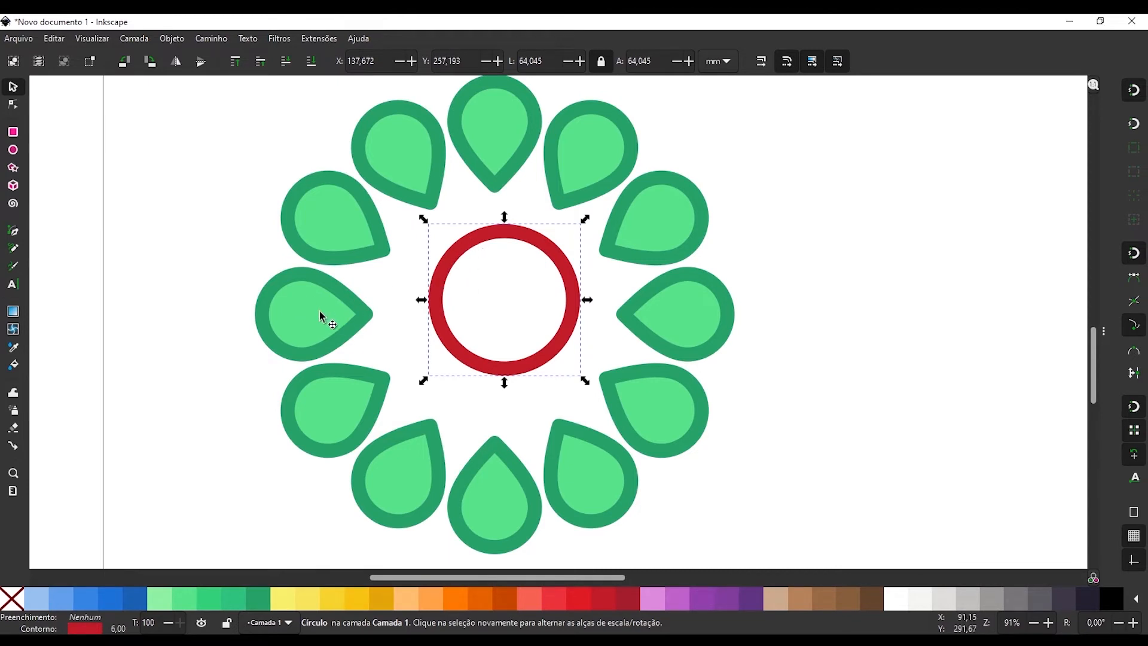
# Centre the red ring on the horizontal axis of the flower's leftmost petal, aligning relative to the last selected object.
pyautogui.keyDown('shift'); pyautogui.click(300, 320); pyautogui.keyUp('shift')
pyautogui.hotkey('ctrl', 'shift', 'f')
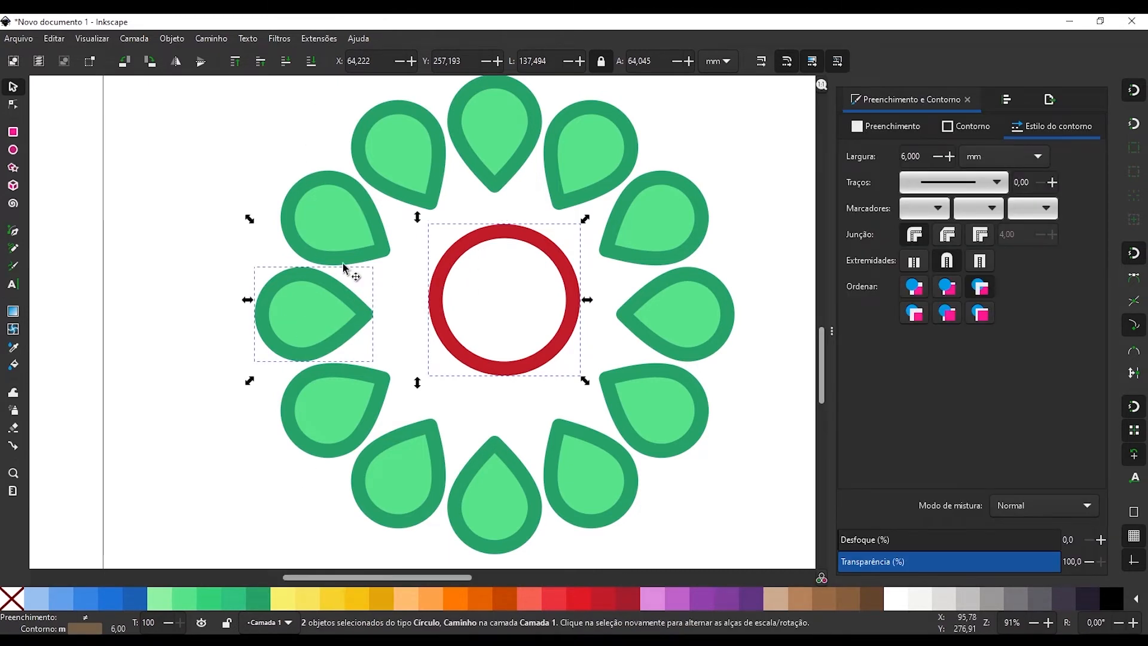
pyautogui.click(1005, 98)
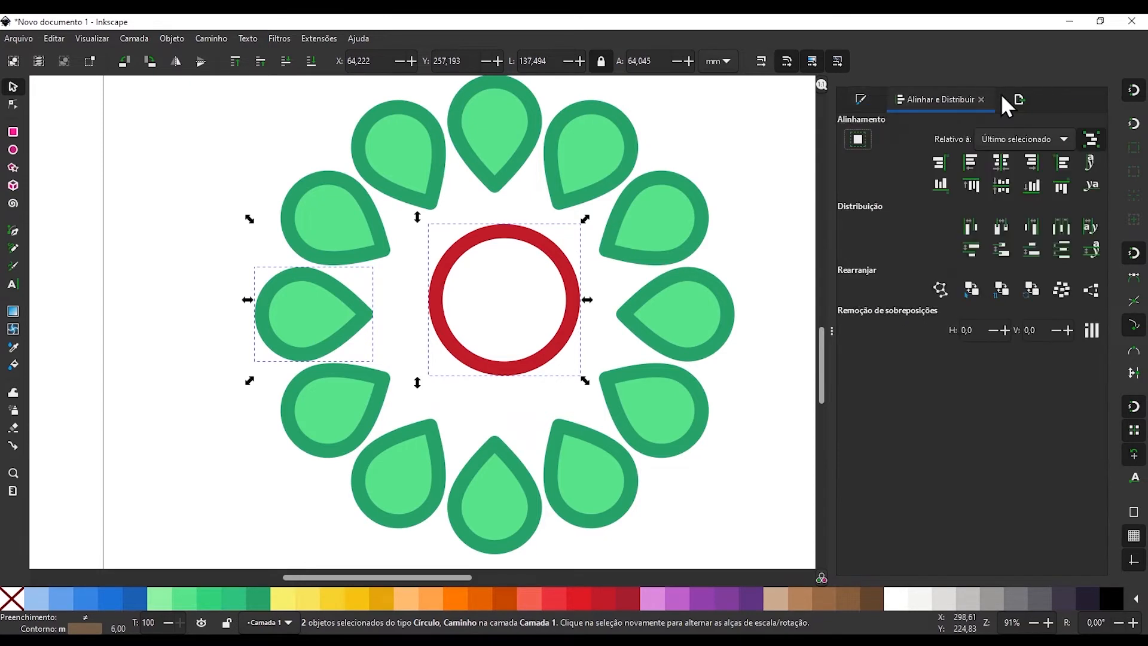
pyautogui.click(1000, 185)
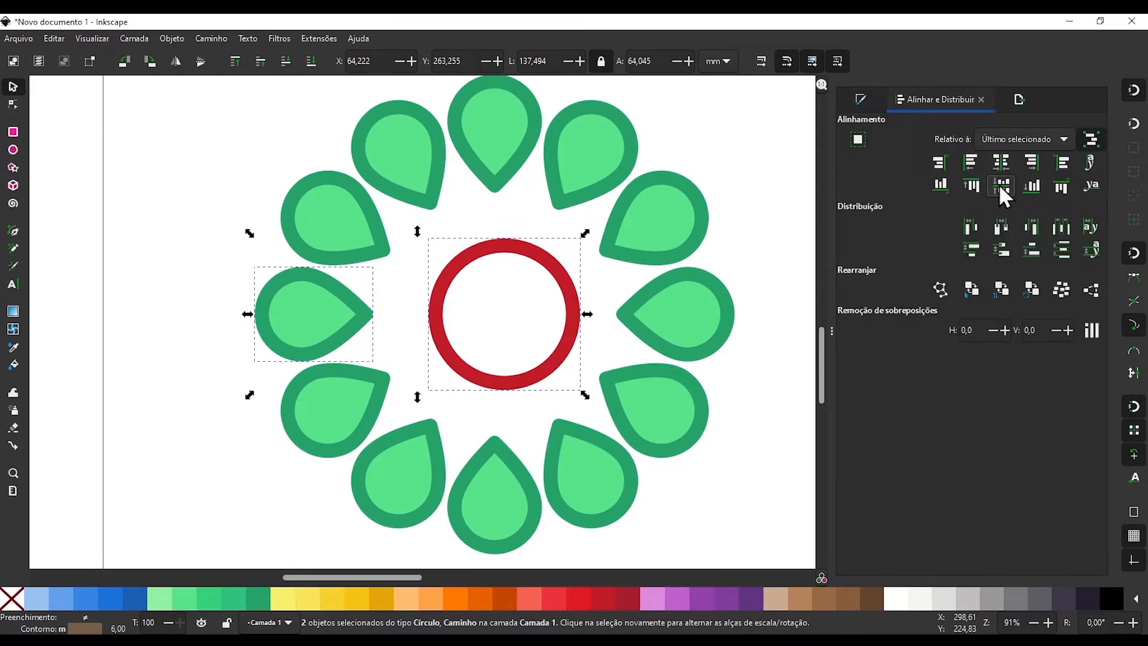
pyautogui.press('F12')
pyautogui.click(428, 286)
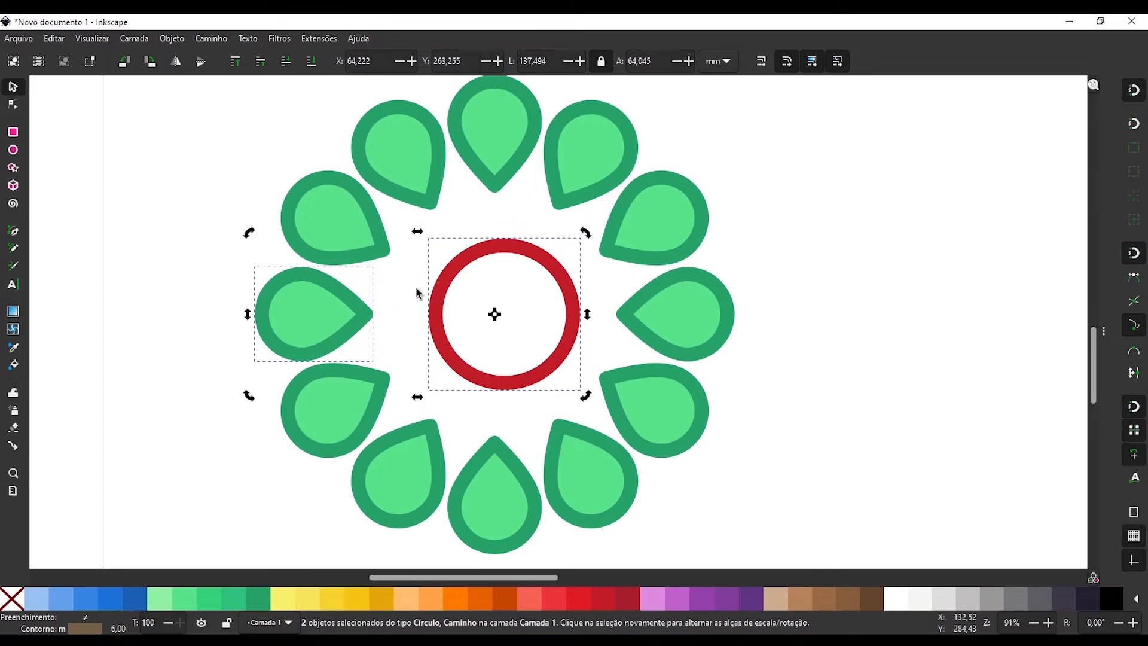
# Centre the red ring on the vertical axis of the flower's top petal.
pyautogui.click(417, 289)
pyautogui.click(444, 291)
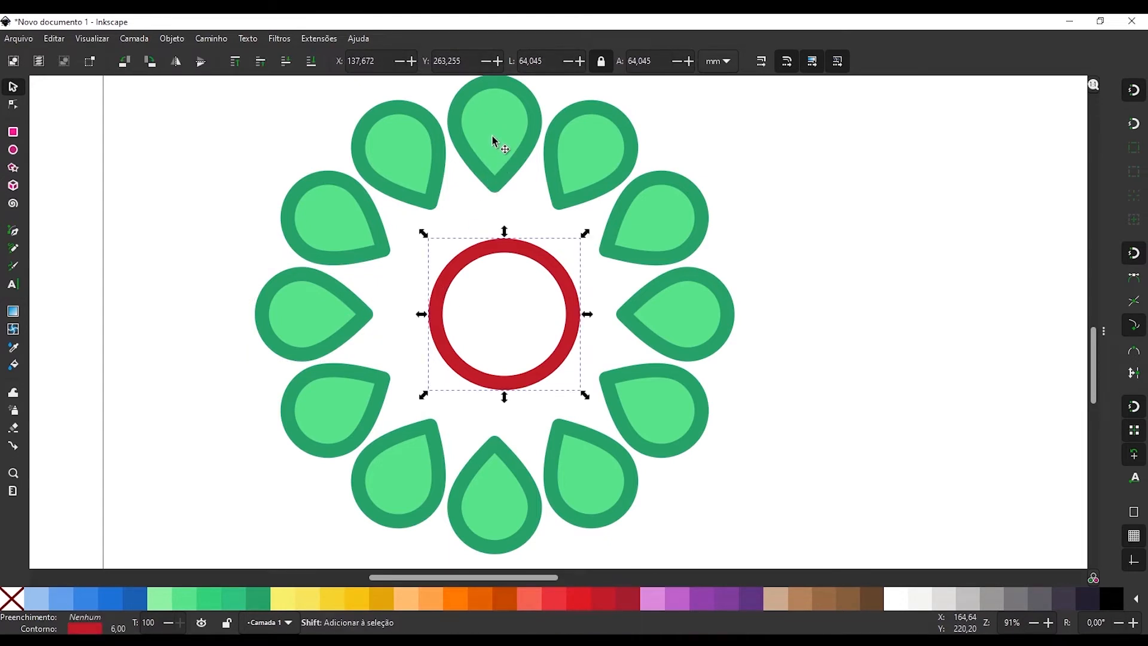
pyautogui.keyDown('shift'); pyautogui.click(494, 141); pyautogui.keyUp('shift')
pyautogui.press('F12')
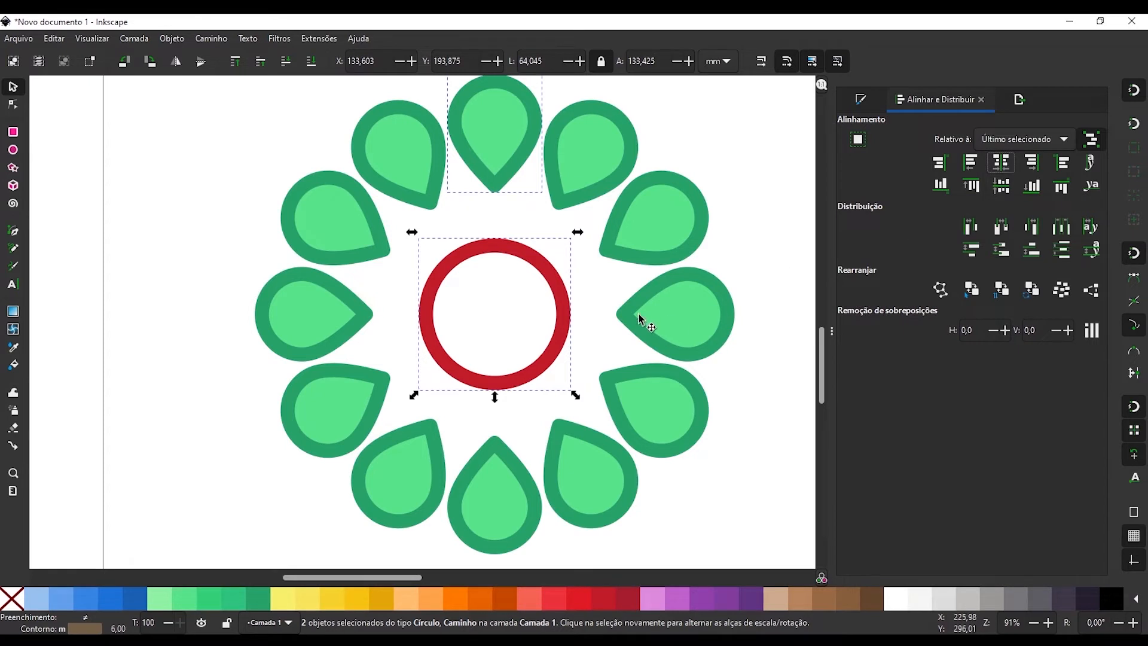
pyautogui.press('F12')
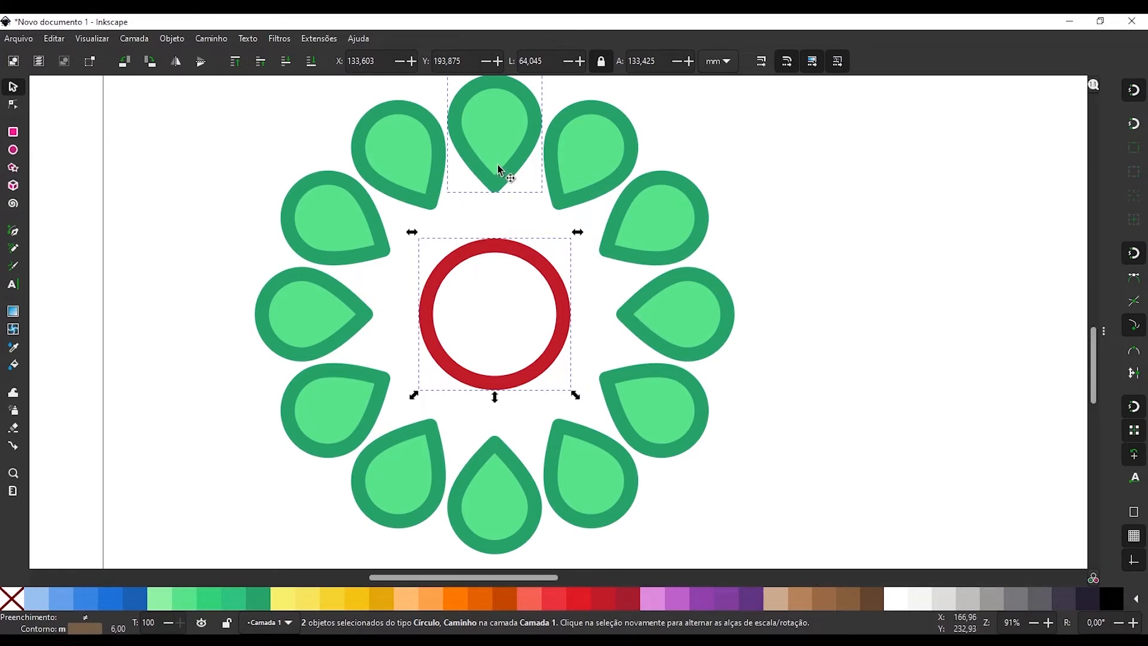
pyautogui.moveTo(421, 284)
pyautogui.mouseDown()
pyautogui.moveTo(425, 300)
pyautogui.moveTo(428, 291)
pyautogui.mouseUp()
pyautogui.click(218, 332)
# Copy the green petal just left of the flower's top petal.
pyautogui.hscroll(3, 236, 330)
pyautogui.click(351, 174)
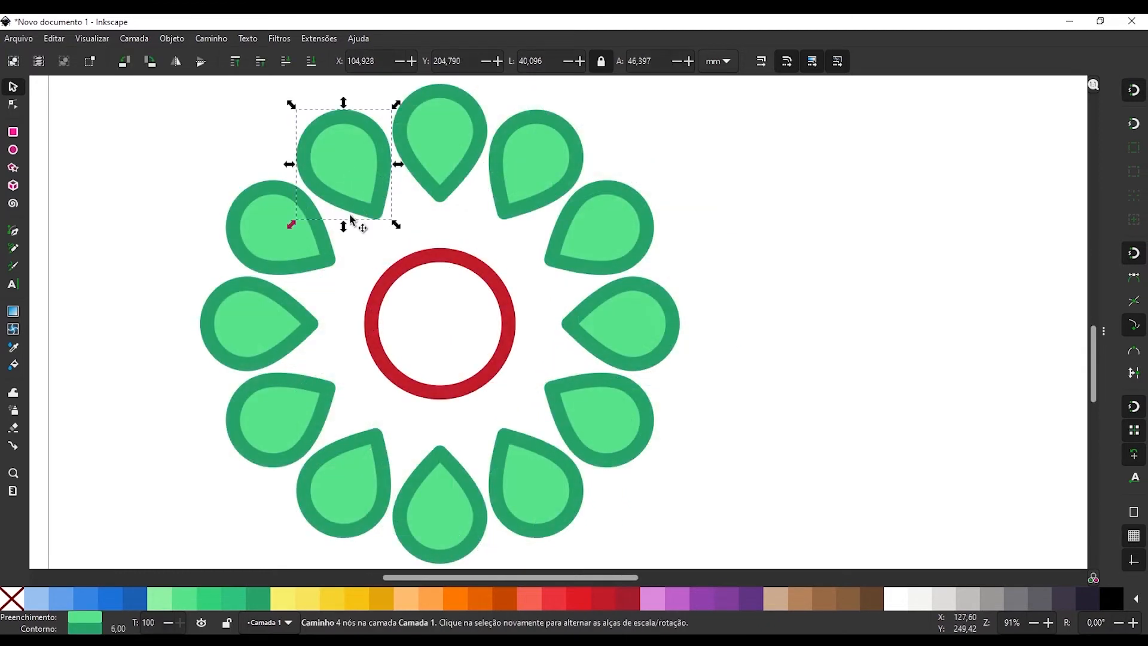
pyautogui.hotkey('ctrl', 'c')
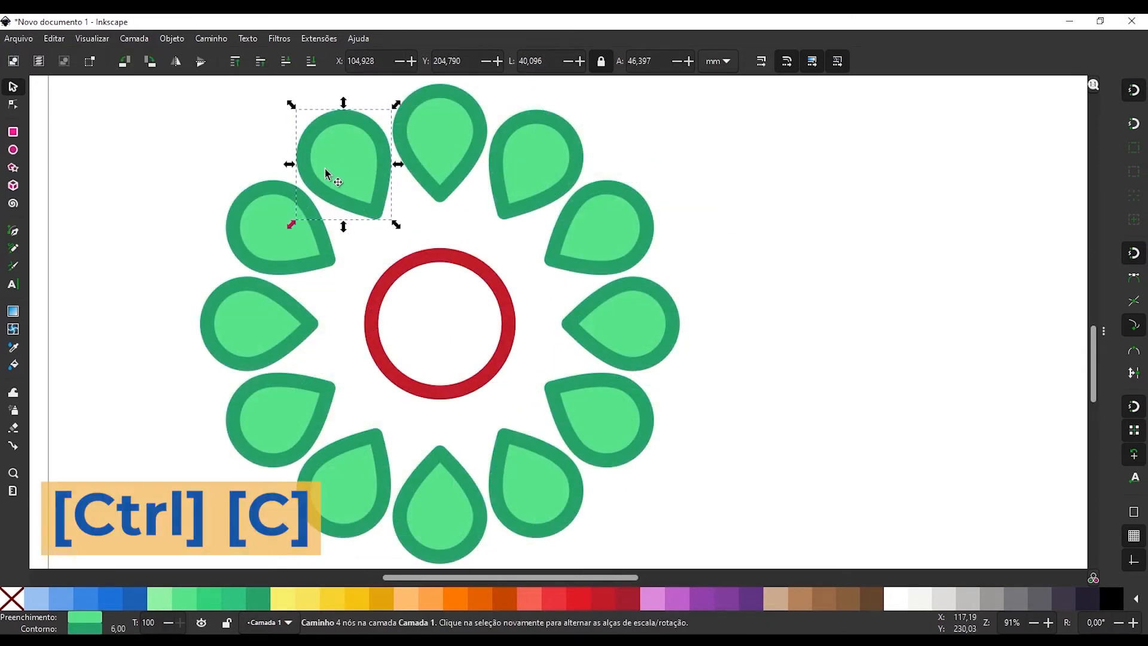
# Try pasting three copies of the petal in the empty area beside the flower, and undo the pastes.
pyautogui.hotkey('ctrl', 'v')
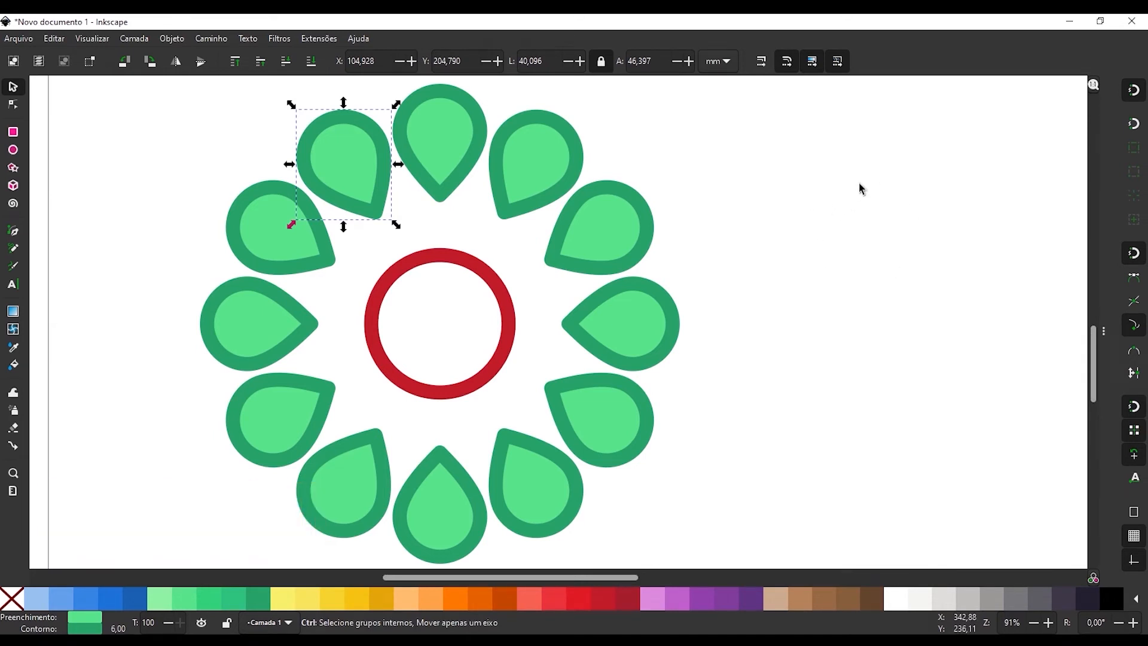
pyautogui.hotkey('ctrl', 'v')
pyautogui.hotkey('ctrl', 'v')
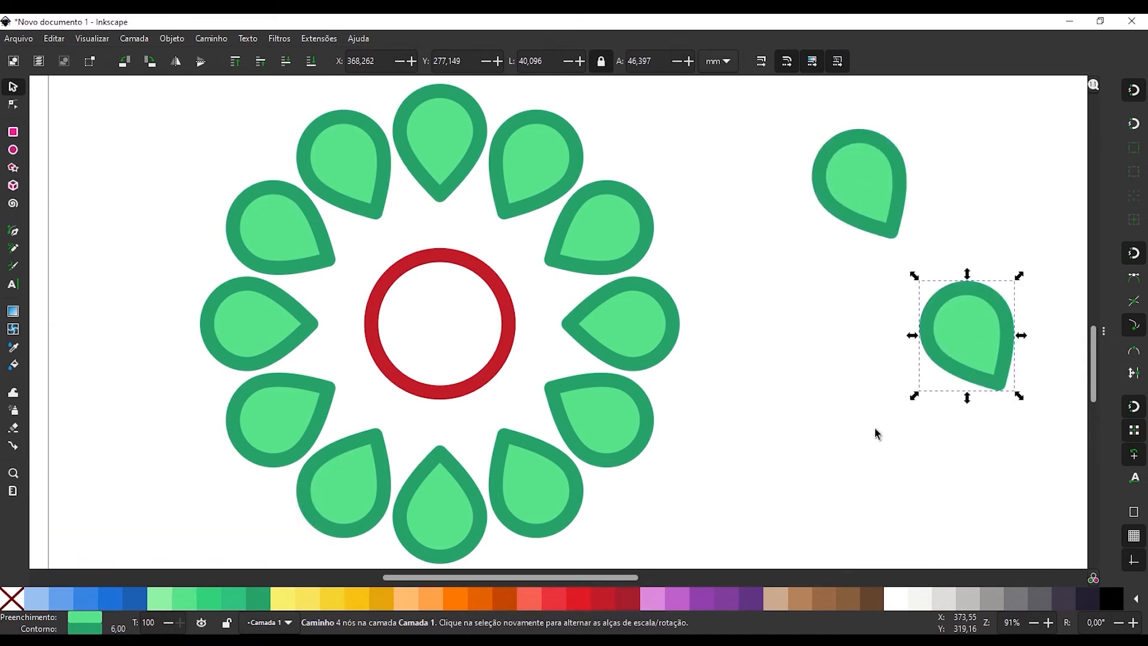
pyautogui.hotkey('ctrl', 'v')
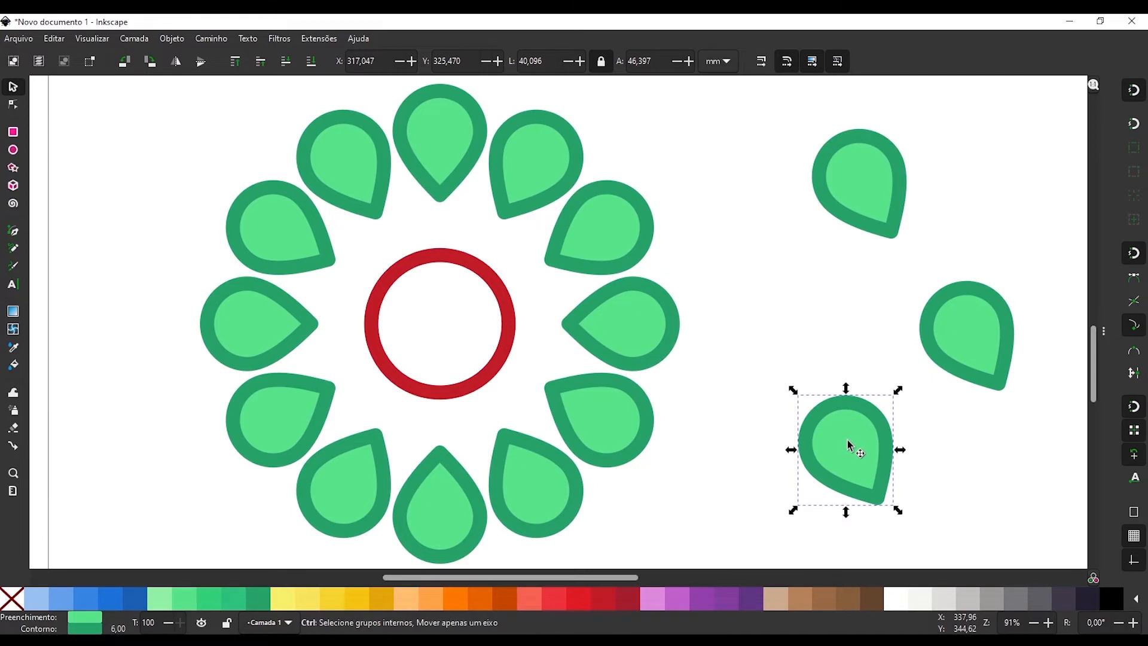
pyautogui.hotkey('ctrl', 'z')
pyautogui.hotkey('ctrl', 'z')
pyautogui.hotkey('ctrl', 'z')
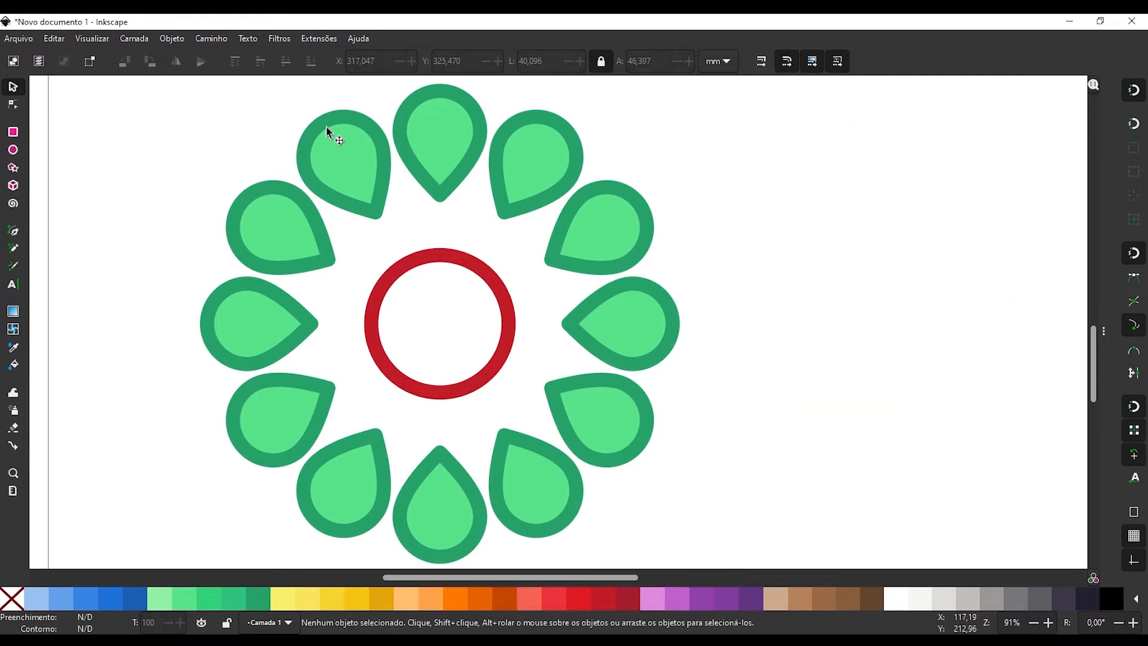
# Paste the copied petal's fill and stroke style onto the red ring in the flower's centre.
pyautogui.click(444, 261)
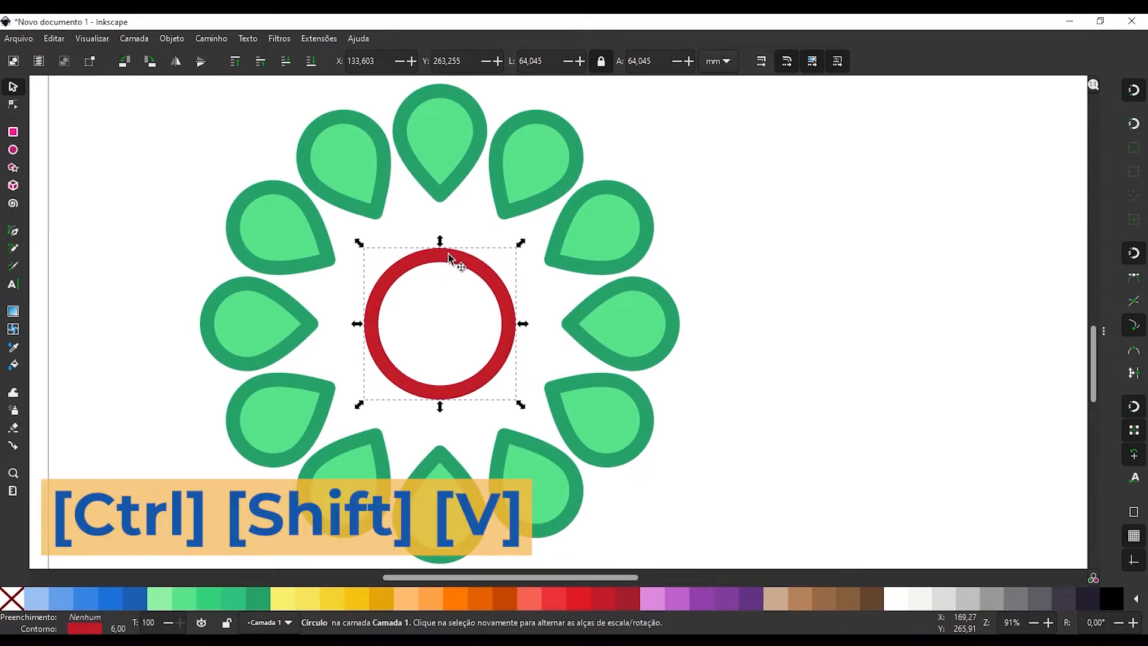
pyautogui.hotkey('ctrl', 'shift', 'v')
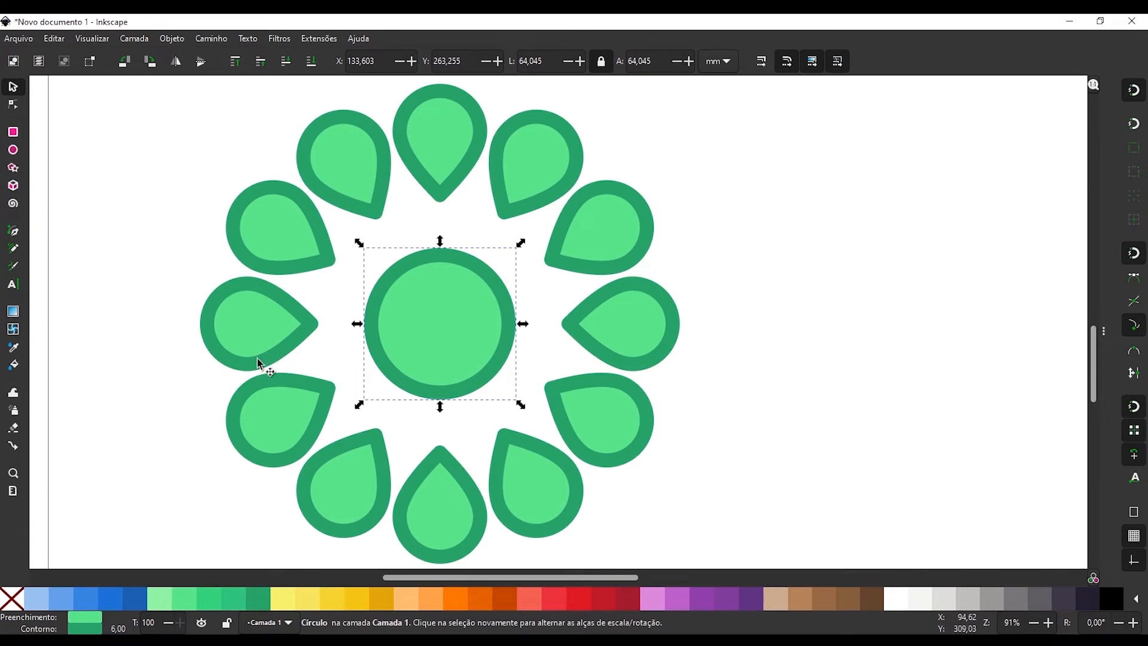
pyautogui.press('Escape')
pyautogui.press('5')
# Apply the style of the lower-right red ring to the bottom rectangle of the blue circle.
pyautogui.click(409, 278)
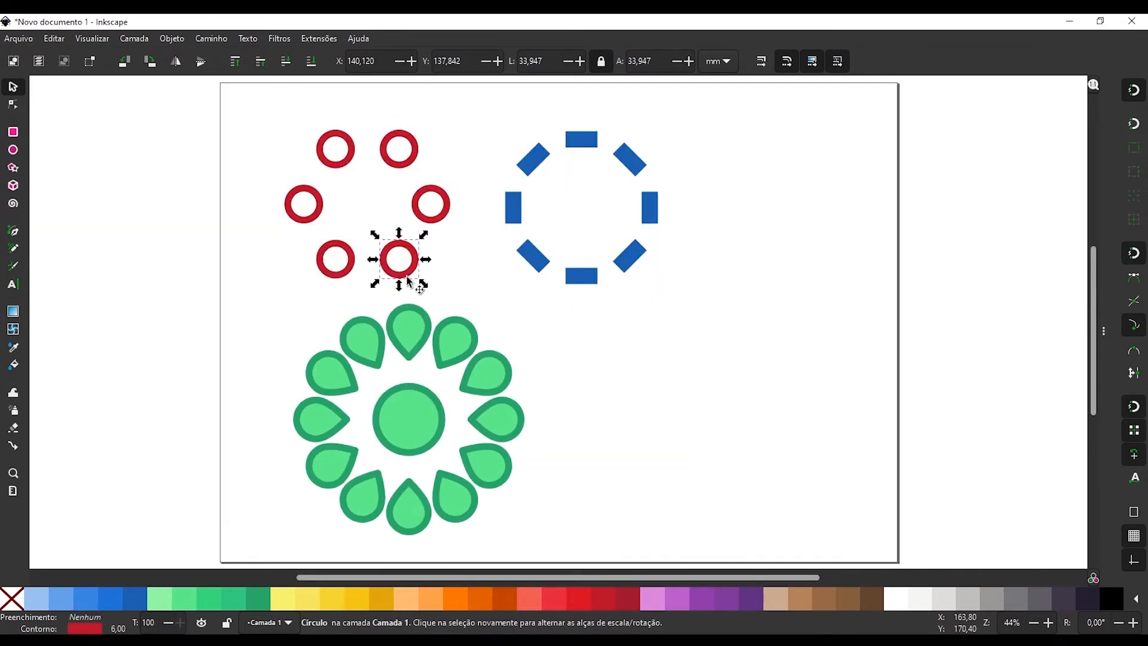
pyautogui.click(584, 280)
pyautogui.hotkey('ctrl', 'shift', 'v')
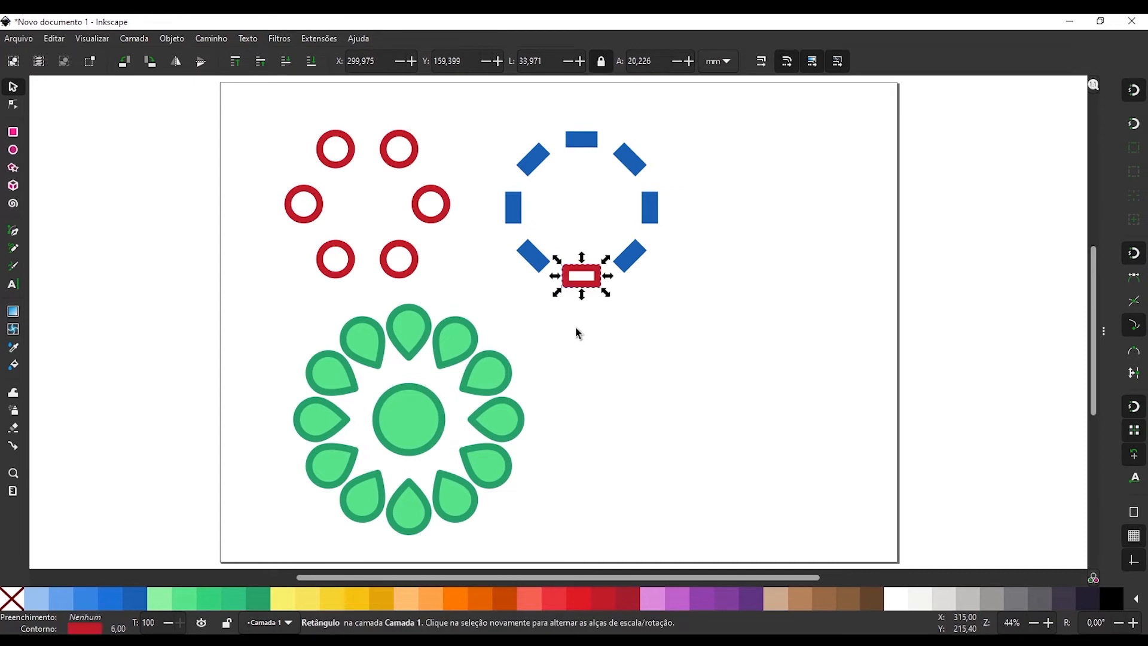
# Apply the lower-left blue rectangle's style to the green petal just right of the flower's top petal.
pyautogui.click(533, 257)
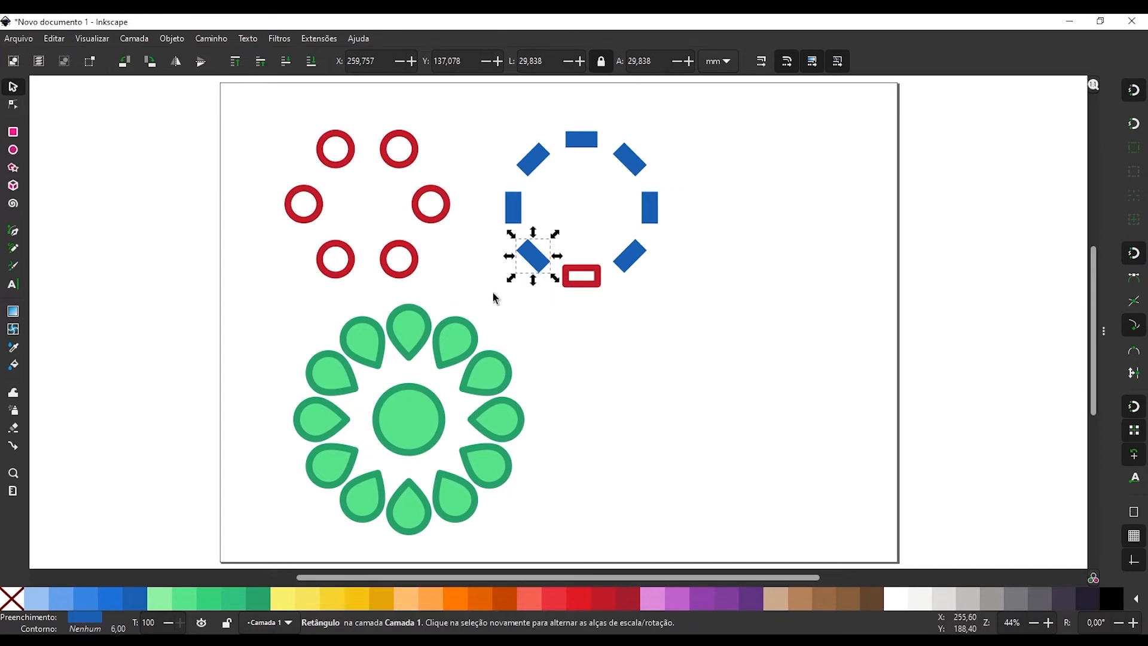
pyautogui.click(453, 343)
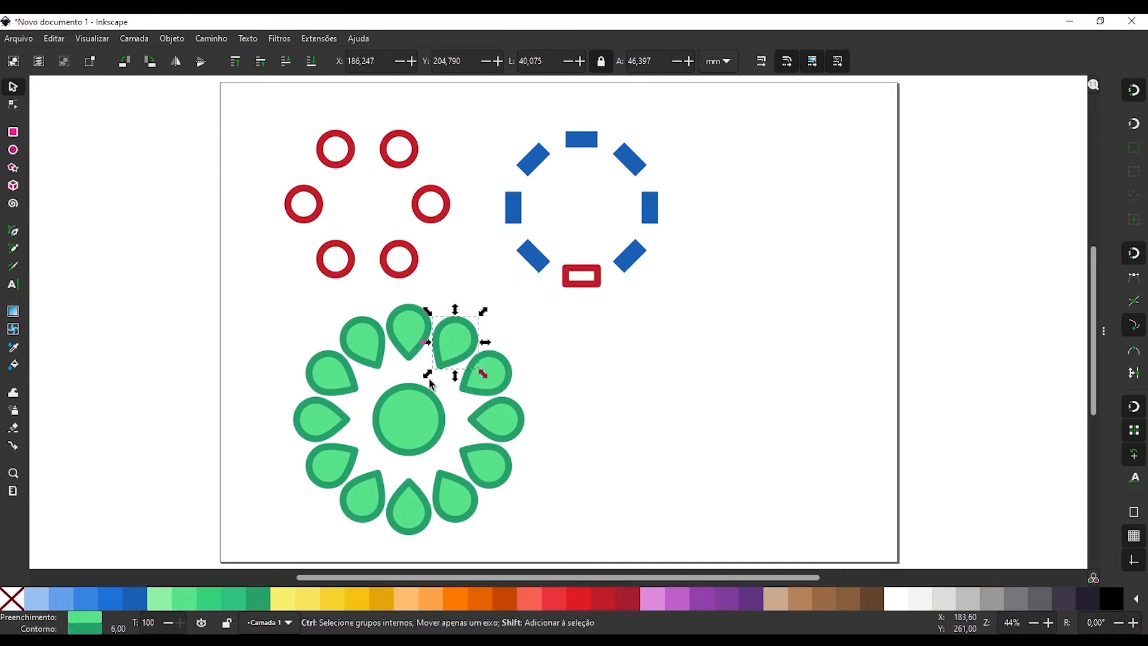
pyautogui.hotkey('ctrl', 'shift', 'v')
pyautogui.click(285, 339)
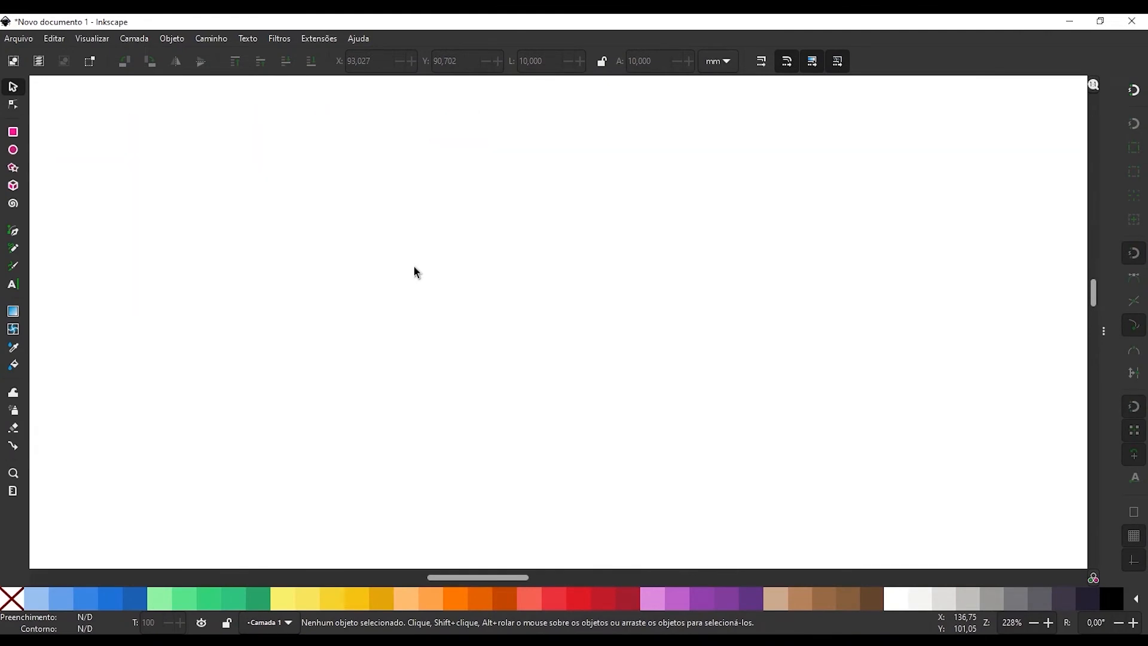
# Review the arrow-key movement, scaling and rotation snap increments in the Steps (Passos) preferences.
pyautogui.click(60, 42)
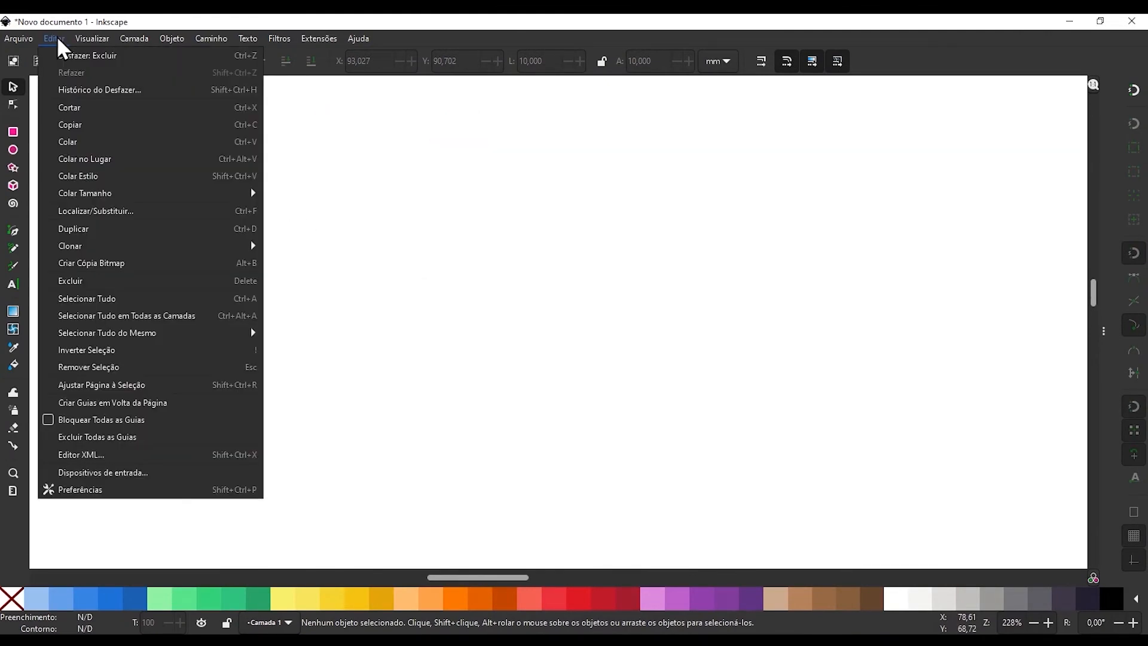
pyautogui.click(91, 491)
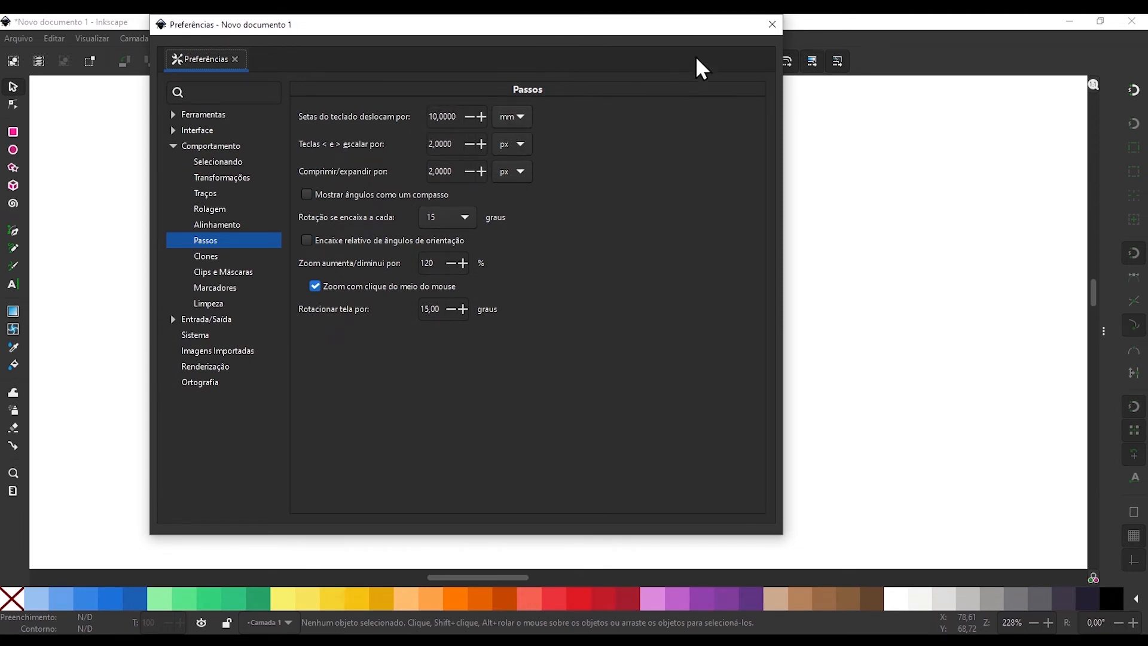
pyautogui.click(772, 25)
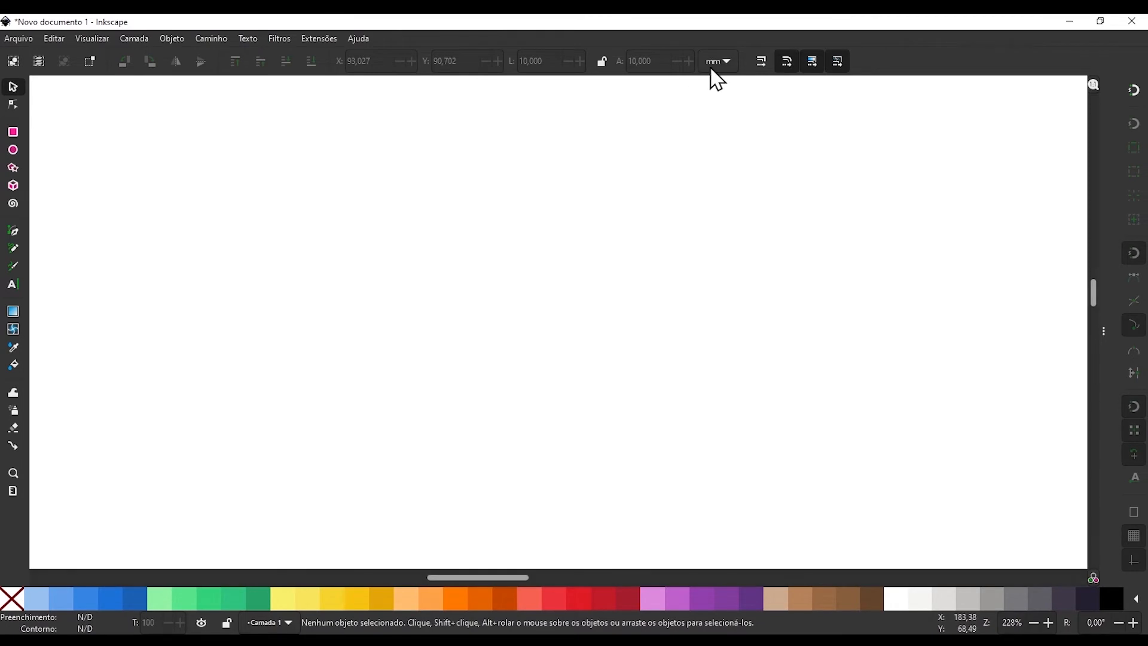
# Draw a green rectangle about 17 mm wide and 14 mm high on the empty canvas.
pyautogui.press('r')
pyautogui.moveTo(236, 196); pyautogui.dragTo(336, 279)
pyautogui.press('s')
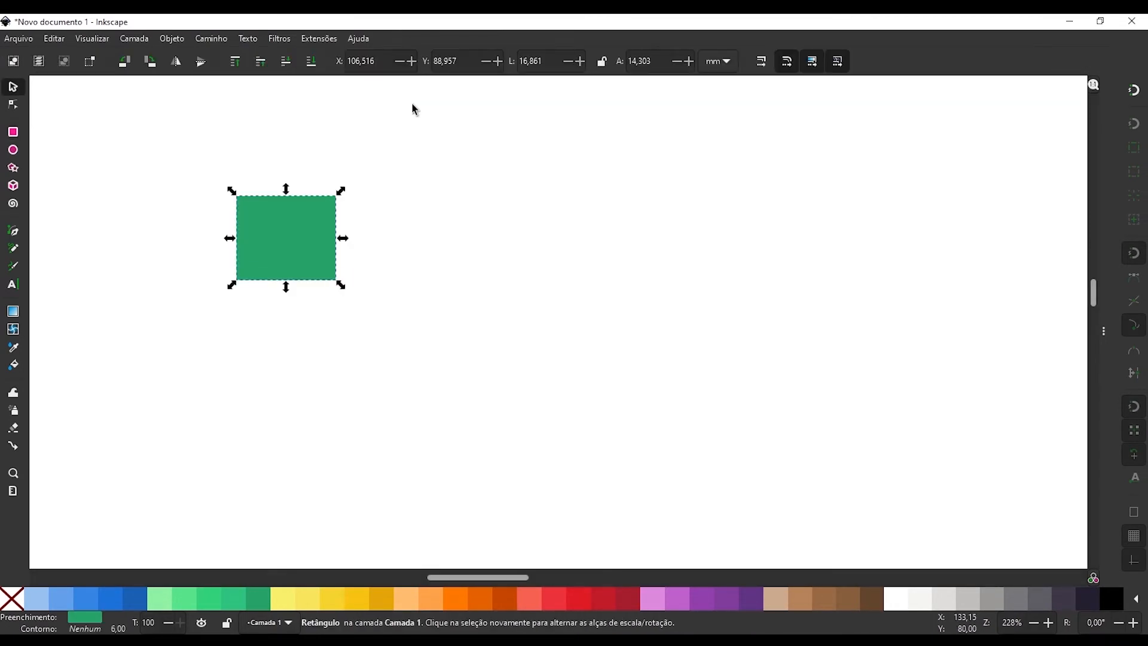
# Set the green rectangle's width and height to 10 mm each.
pyautogui.doubleClick(546, 60)
pyautogui.write('10')
pyautogui.press('Return')
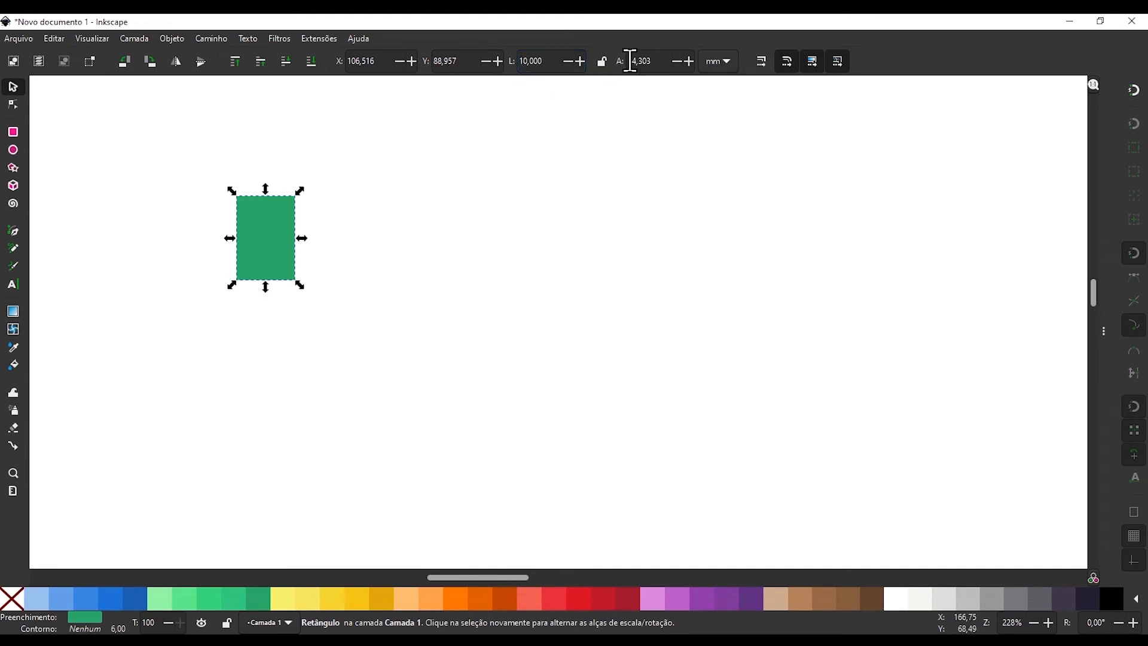
pyautogui.doubleClick(644, 60)
pyautogui.write('10')
pyautogui.press('Return')
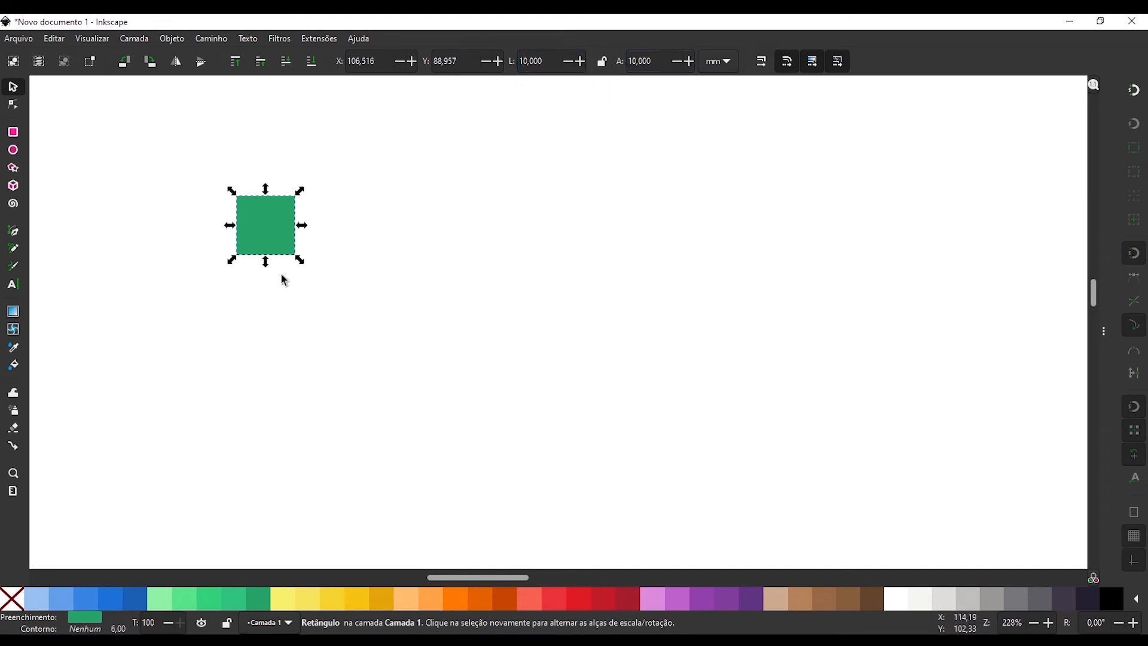
# Duplicate the green square, fill the copy blue, and move it 50 mm to the right in 10 mm steps.
pyautogui.click(112, 599)
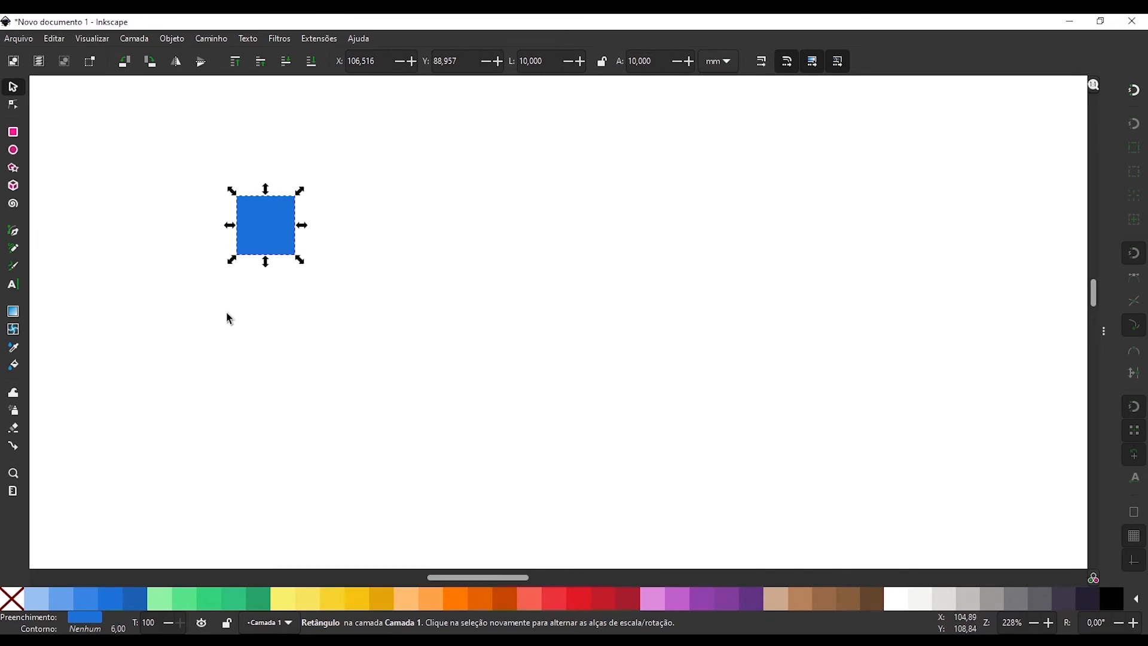
pyautogui.press('Right')
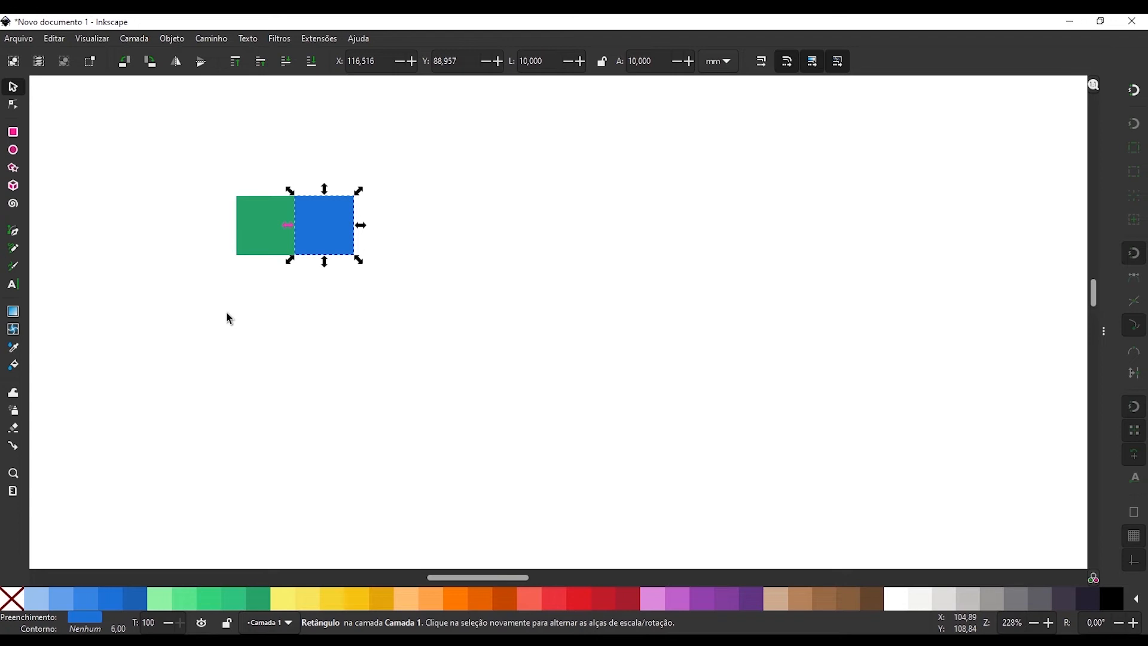
pyautogui.press('Right')
pyautogui.press('Right')
pyautogui.press('Right')
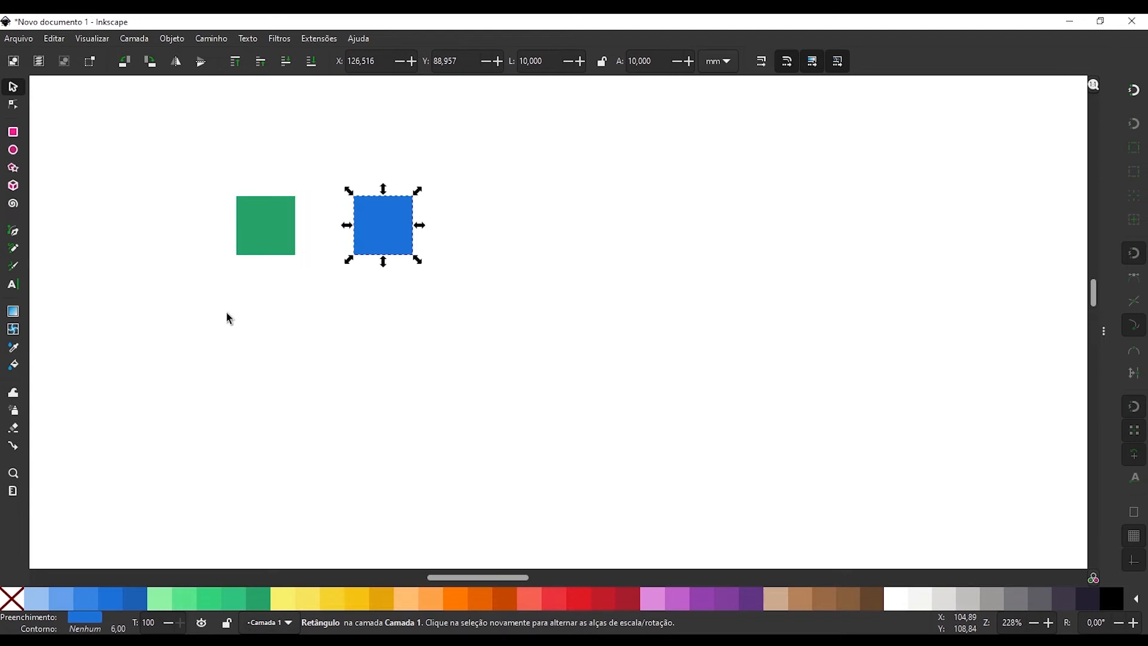
pyautogui.press('Right')
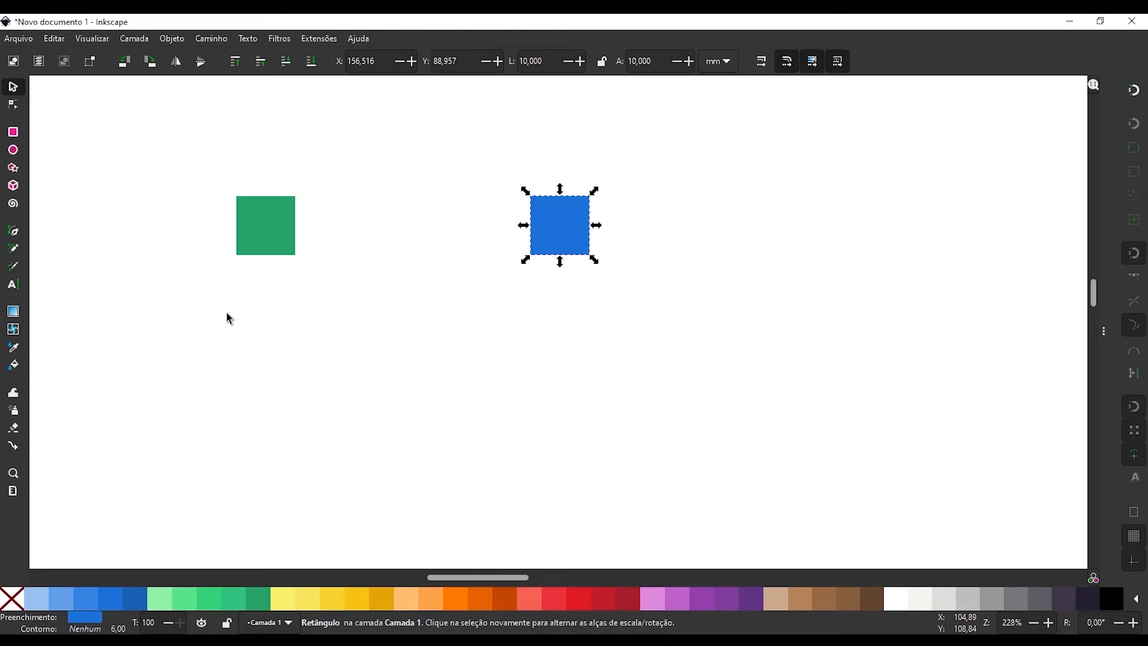
# Move the blue square 50 mm back to the left in 10 mm steps, onto the green square.
pyautogui.press('Left')
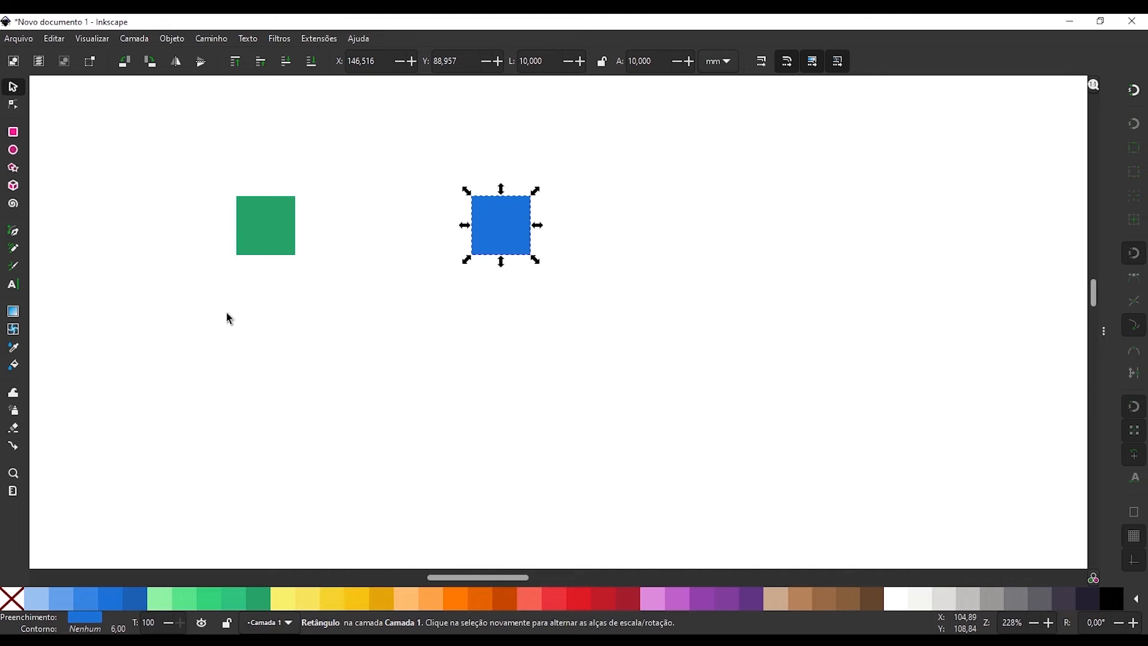
pyautogui.press('Left')
pyautogui.press('Left')
pyautogui.press('Left')
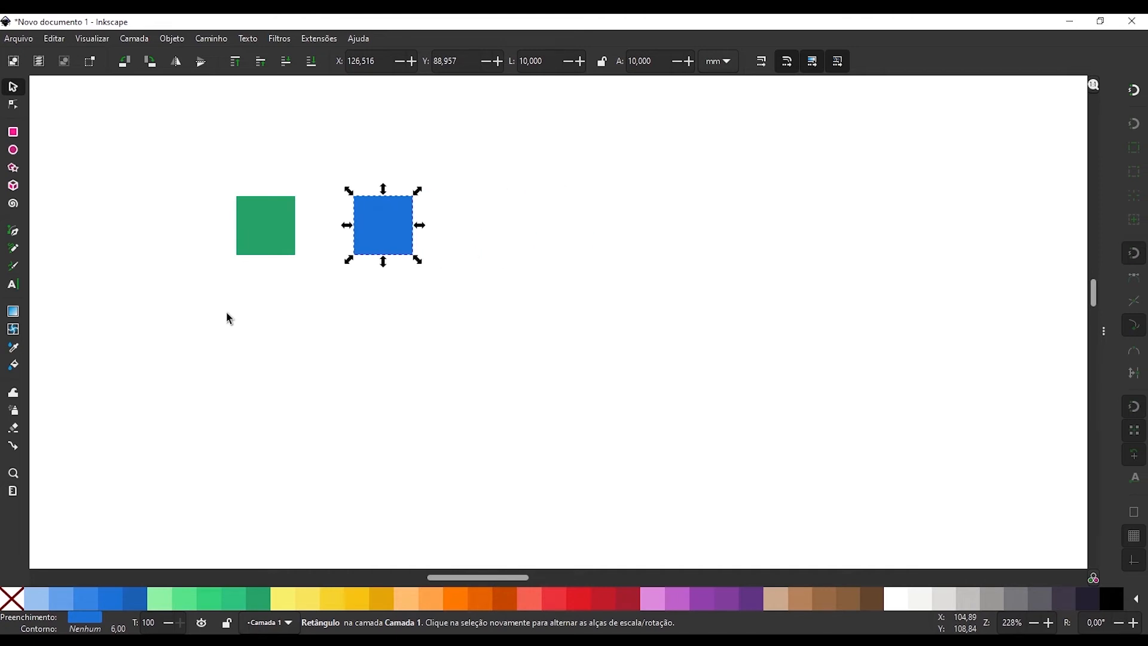
pyautogui.press('Left')
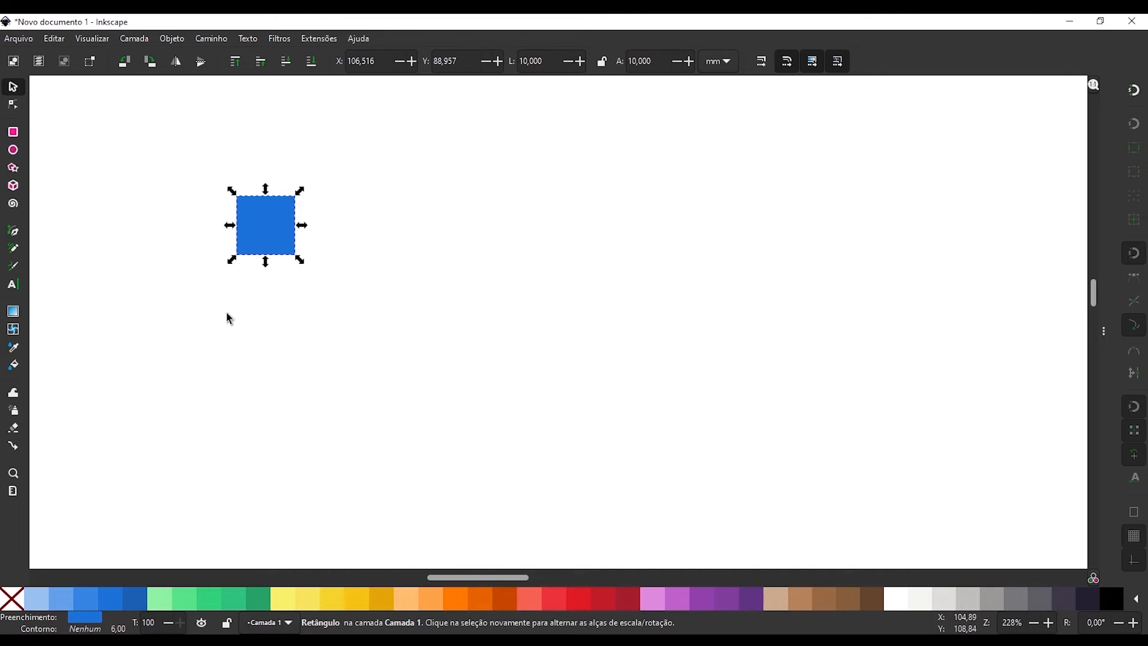
# Move the blue square 20 mm right and make it a triangle by deleting its upper-right node and straightening the diagonal segment.
pyautogui.press('Right')
pyautogui.press('Right')
pyautogui.hotkey('ctrl', 'shift', 'c')
pyautogui.press('n')
pyautogui.click(407, 204)
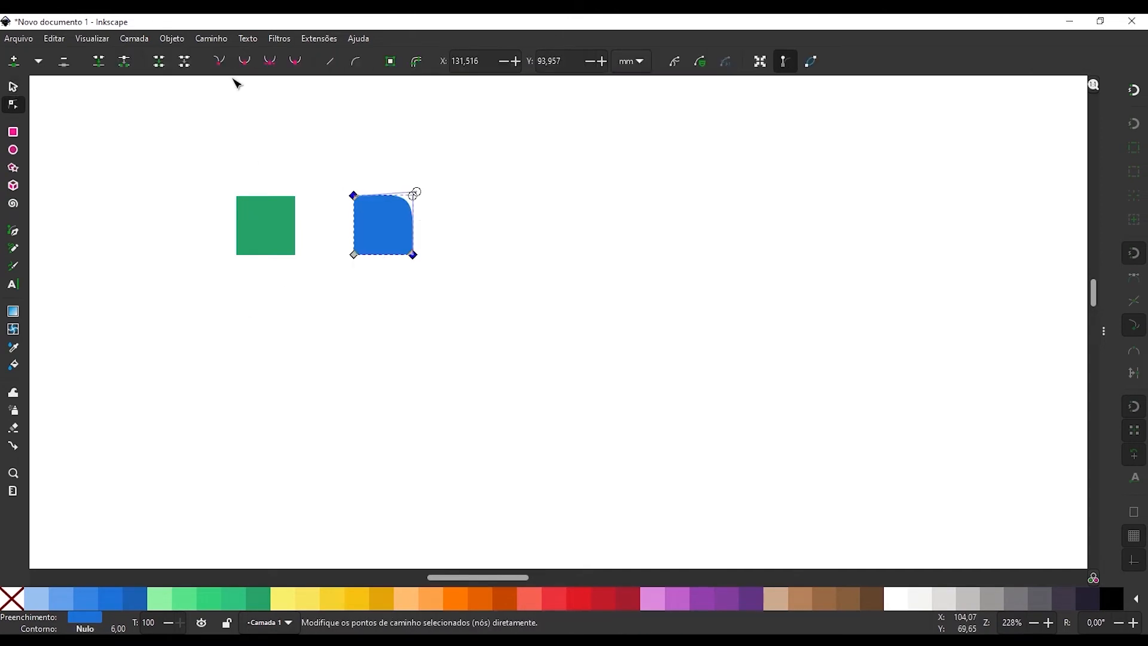
pyautogui.click(331, 61)
pyautogui.press('s')
# Duplicate the green square, move the copy 20 mm down, and fill it red.
pyautogui.click(273, 231)
pyautogui.hotkey('ctrl', 'd')
pyautogui.press('Down')
pyautogui.press('Down')
pyautogui.click(579, 598)
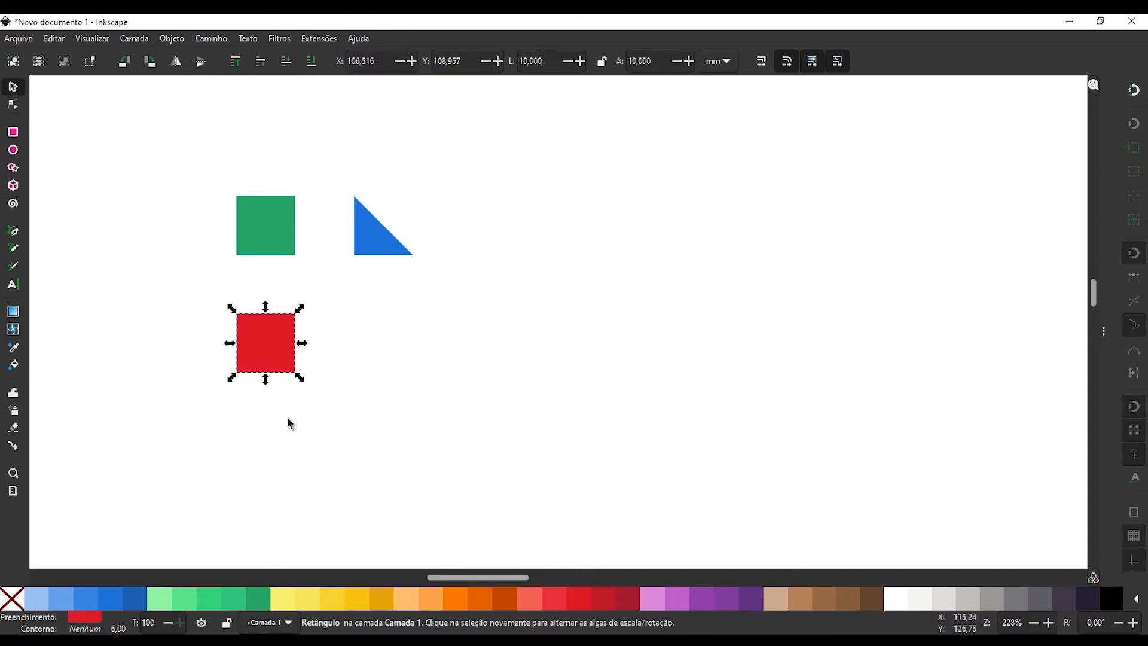
# Convert the red square to a path, delete its lower-right node, and straighten the remaining diagonal segment to form a triangle.
pyautogui.hotkey('ctrl', 'shift', 'c')
pyautogui.press('n')
pyautogui.click(295, 372)
pyautogui.press('Delete')
pyautogui.click(281, 370)
pyautogui.hotkey('shift', 'l')
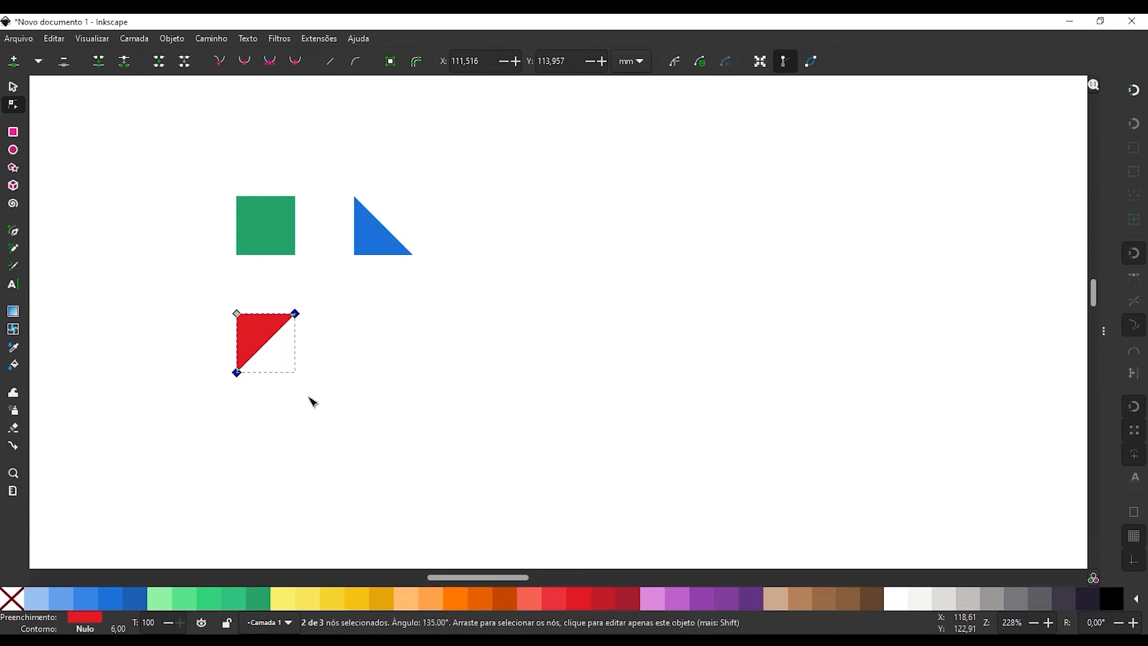
pyautogui.press('s')
# Move the blue triangle 20 mm left and the red triangle 20 mm up, stacking both on the green square.
pyautogui.click(366, 254)
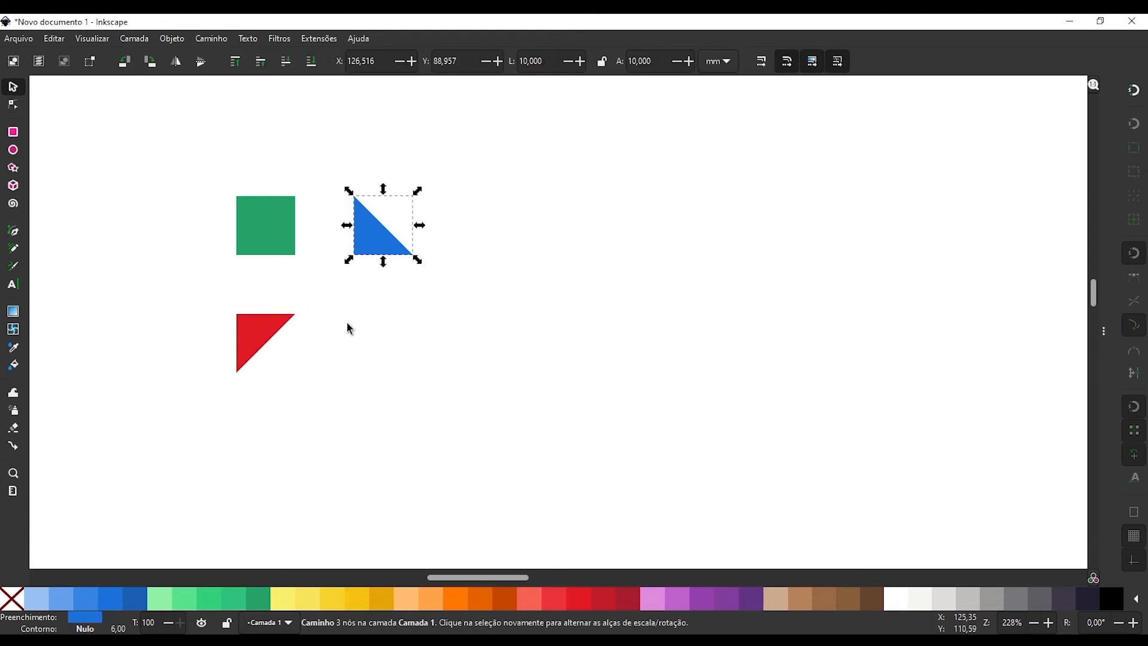
pyautogui.press('Left')
pyautogui.press('Left')
pyautogui.click(232, 346)
pyautogui.press('Up')
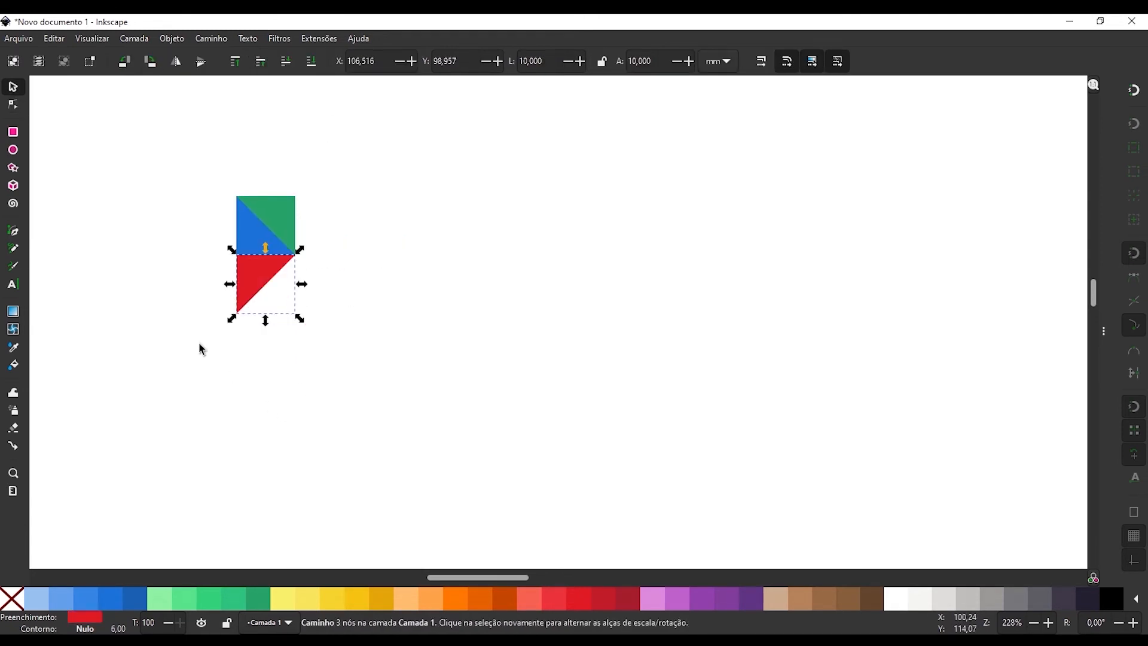
pyautogui.press('Up')
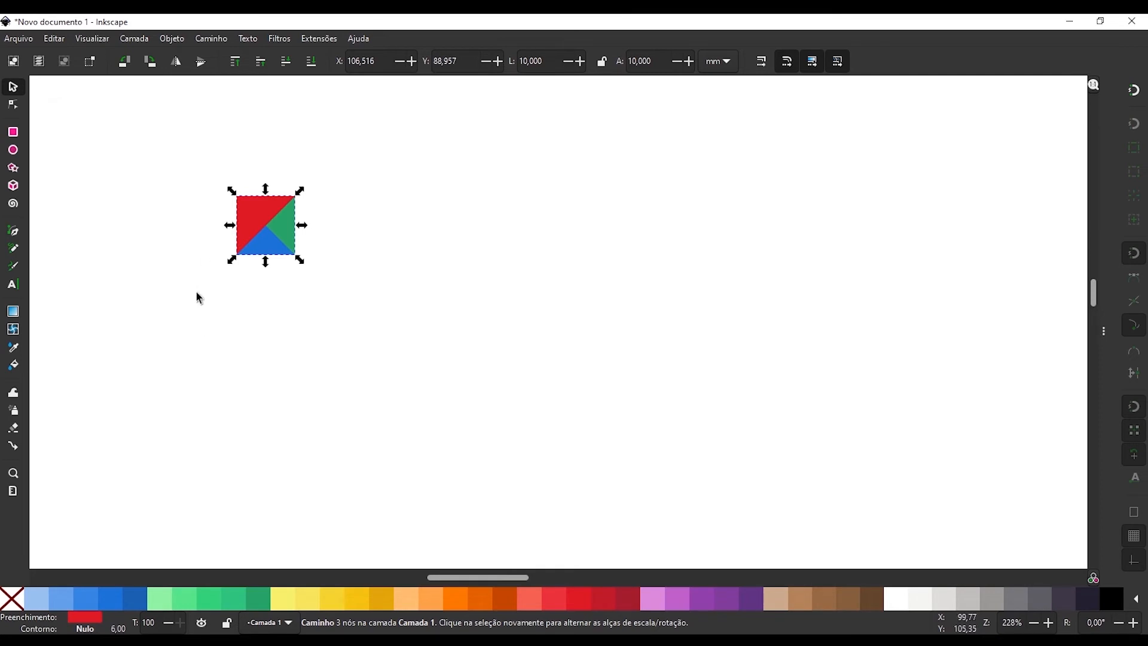
# Duplicate the green square, fill the copy purple, and move it 100 mm to the right in one large step.
pyautogui.click(216, 301)
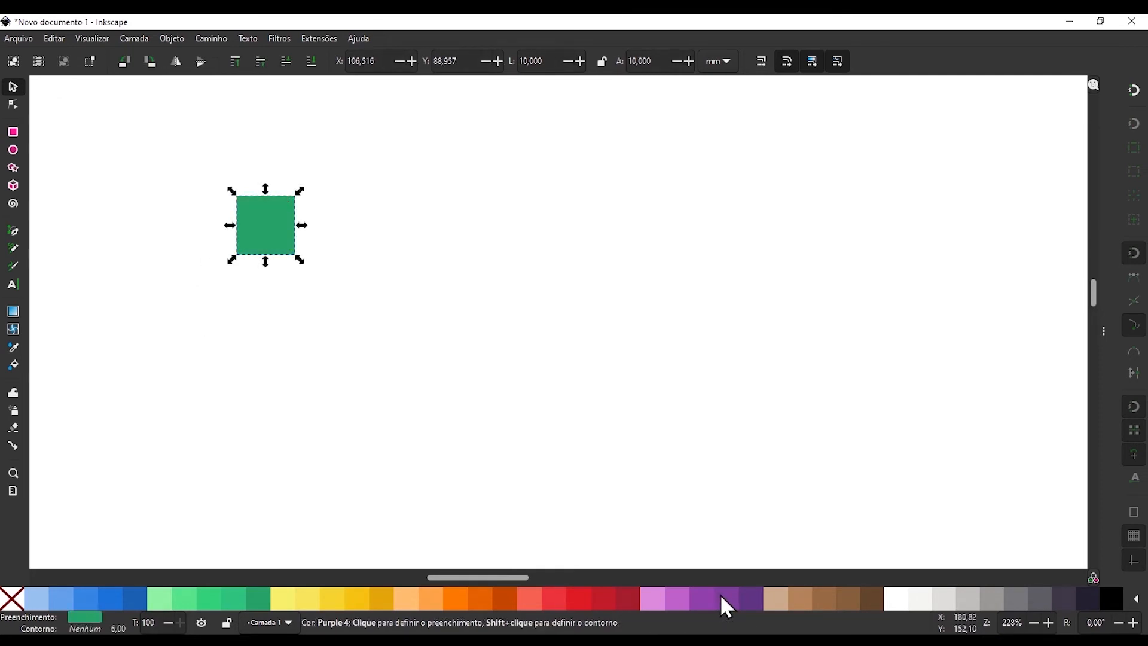
pyautogui.click(722, 598)
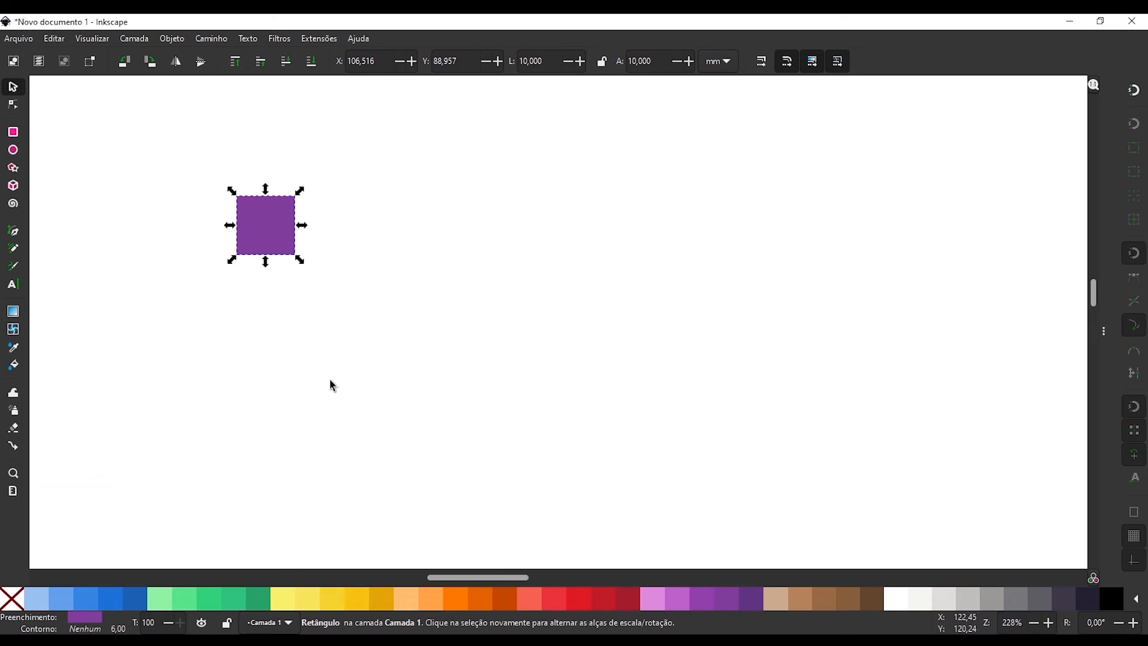
pyautogui.hotkey('shift', 'Right')
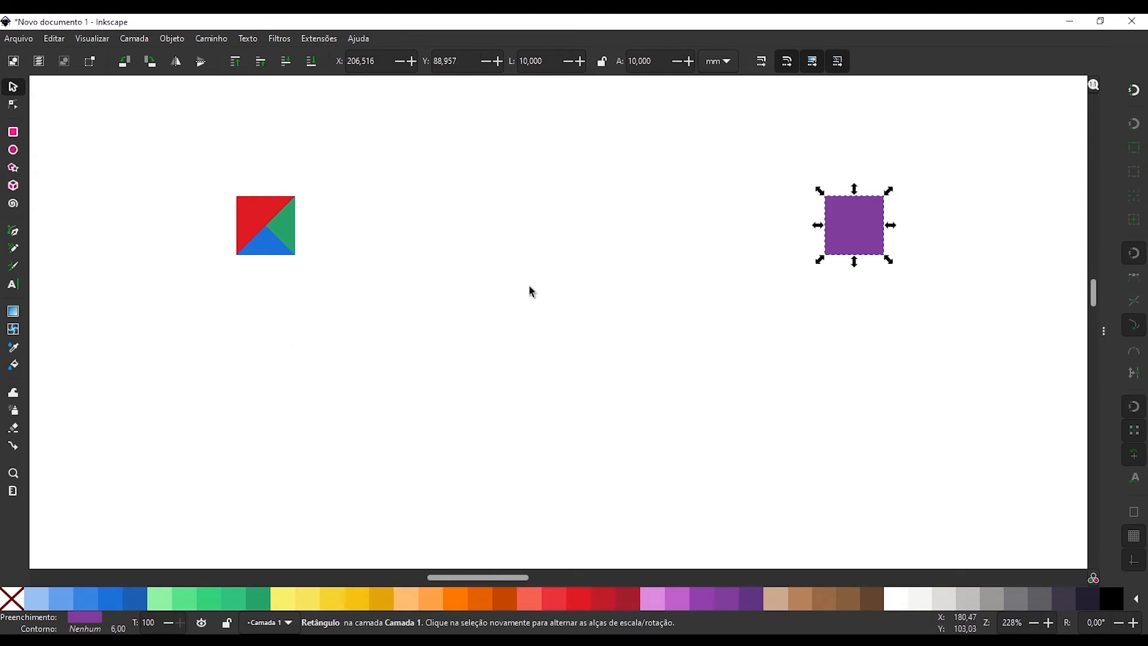
# Duplicate the green square again, move the copy 10 mm down, and set its width to 100 mm.
pyautogui.click(295, 230)
pyautogui.press('Home')
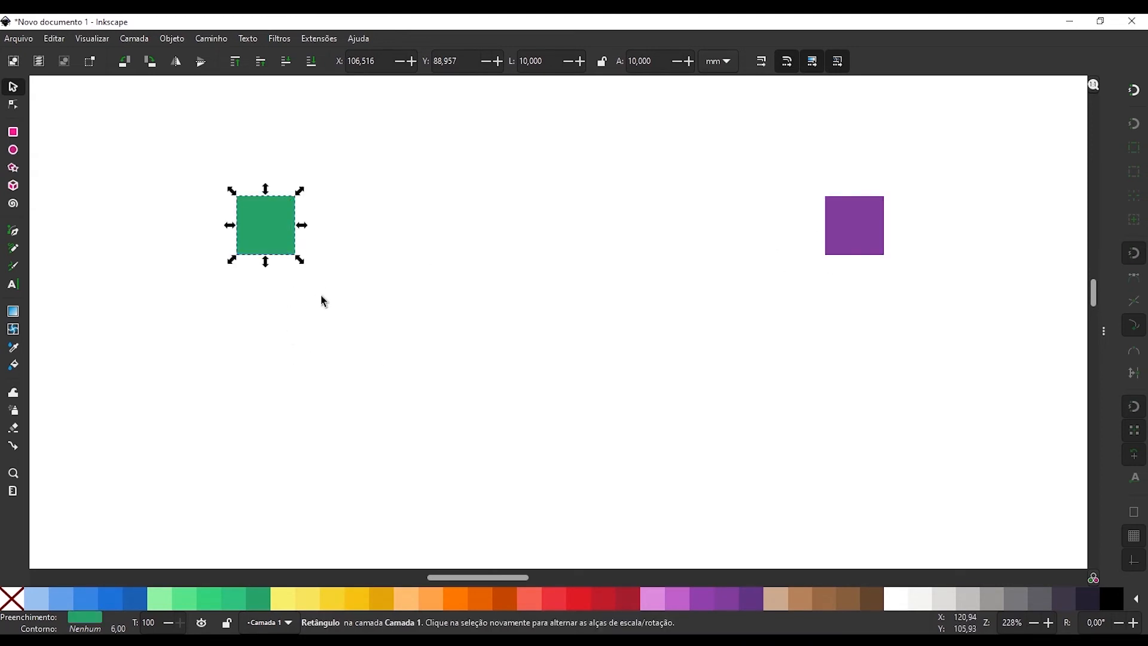
pyautogui.press('Down')
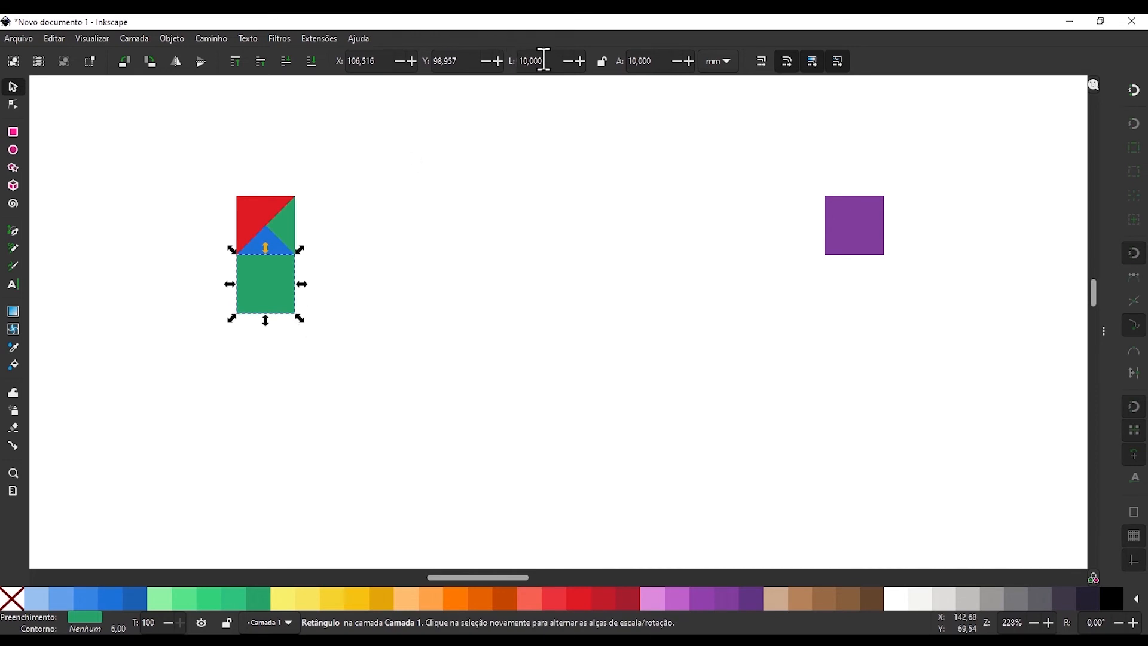
pyautogui.moveTo(551, 60); pyautogui.dragTo(437, 68)
pyautogui.write('100')
pyautogui.press('Return')
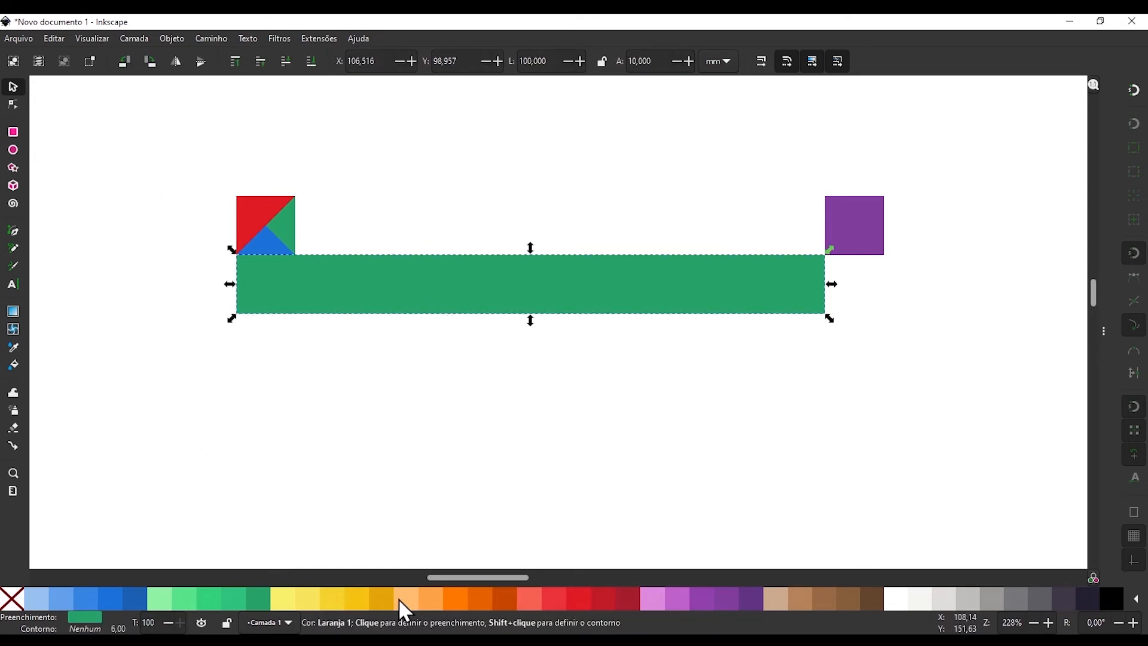
# Duplicate the 100 mm green bar, fill the copy orange, and move it 100 mm to the right in one large step.
pyautogui.click(450, 599)
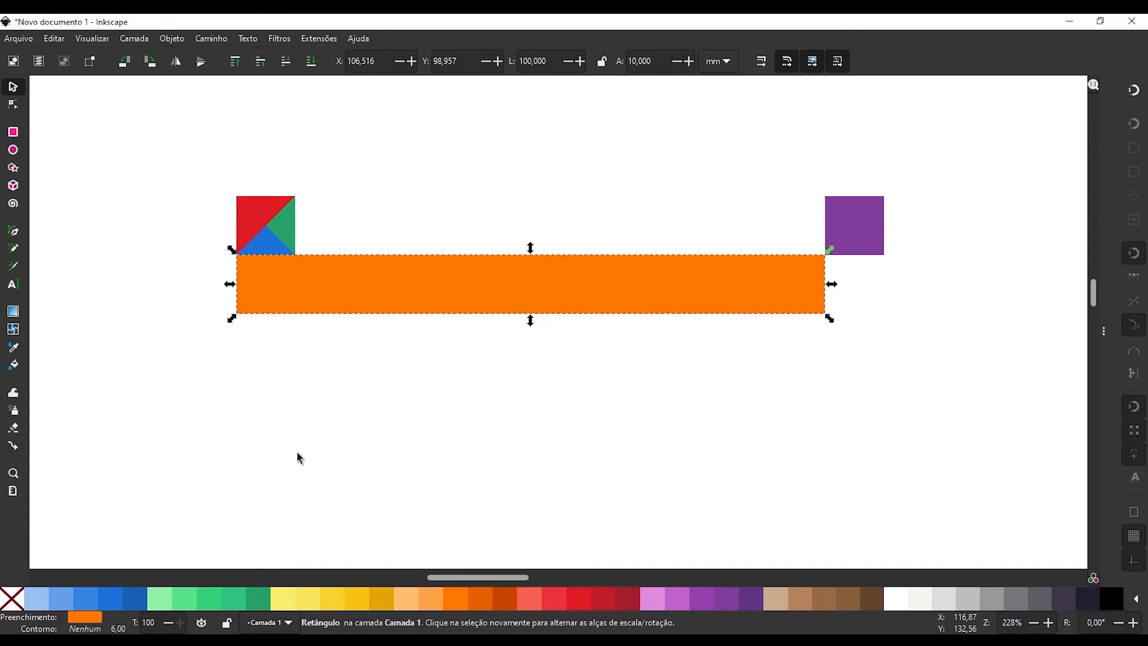
pyautogui.hotkey('shift', 'Right')
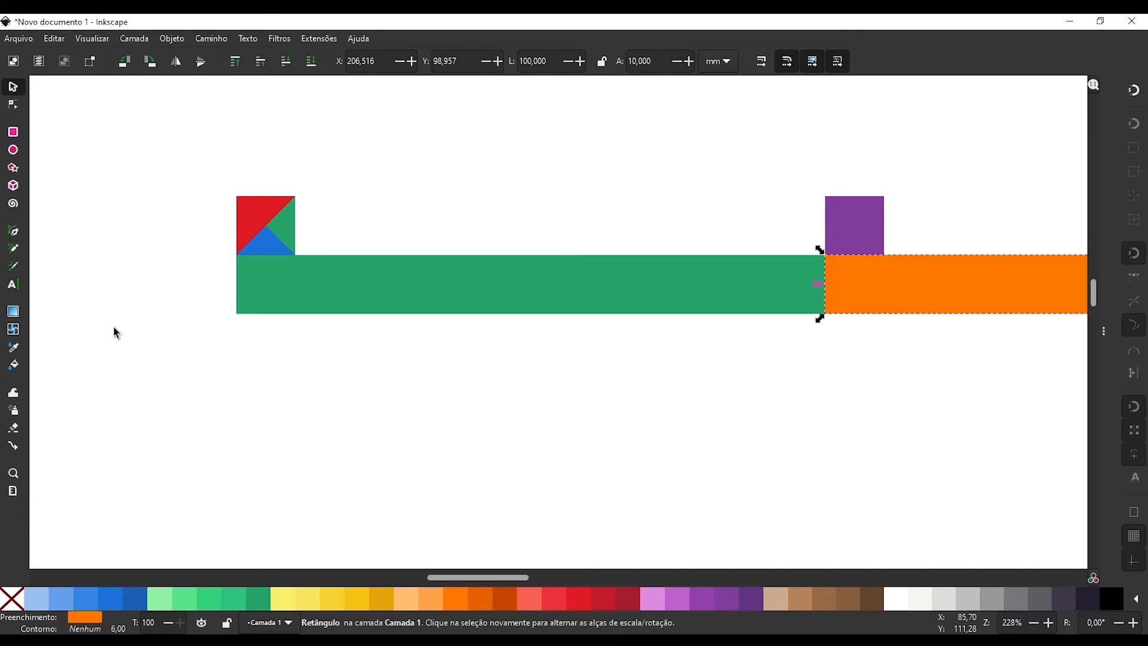
pyautogui.scroll(-2, 116, 333)
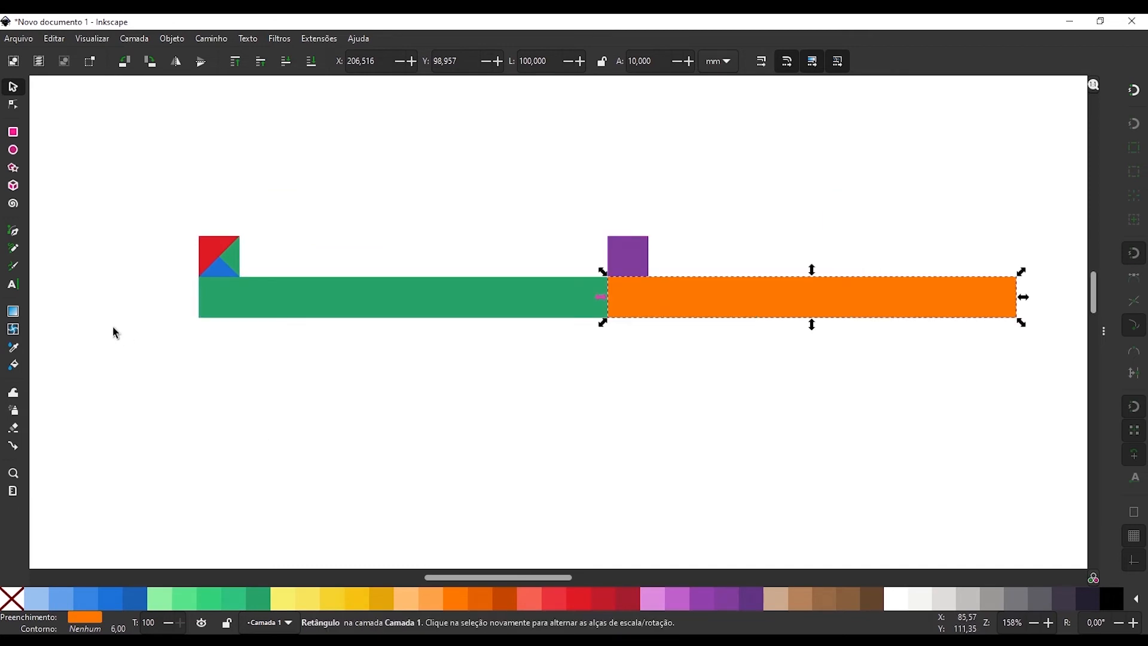
pyautogui.click(671, 336)
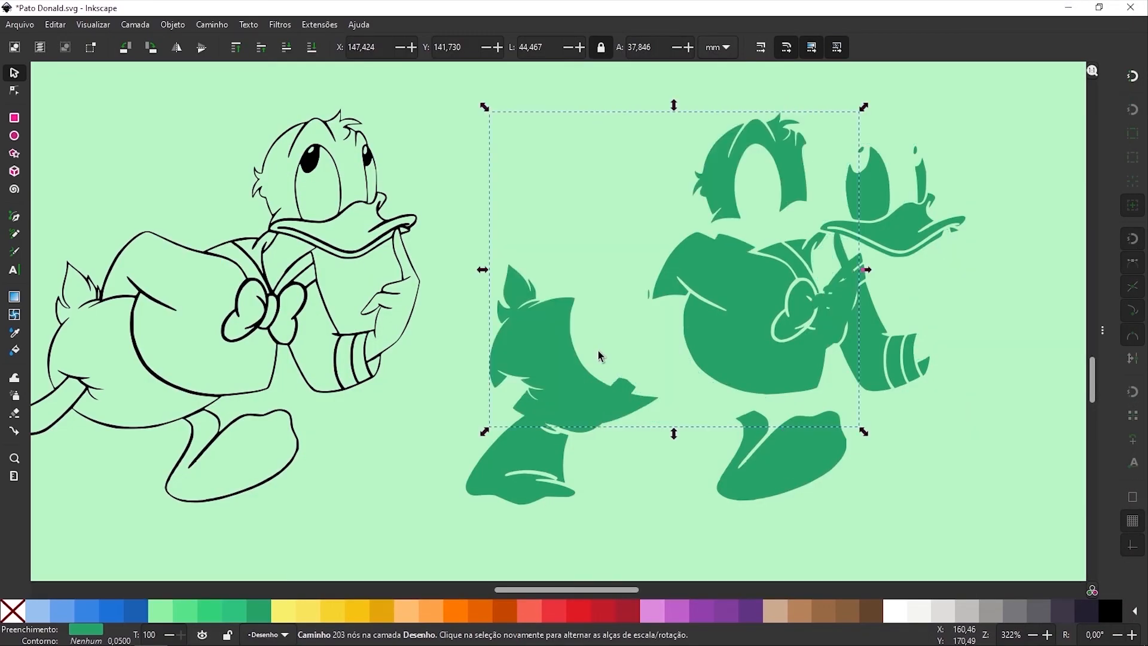
# In the Pato Donald.svg drawing, move the green head, body and hand path left onto the line art and fill it white.
pyautogui.press('Left')
pyautogui.hotkey('shift', 'Left')
pyautogui.hotkey('shift', 'Left')
pyautogui.hotkey('shift', 'Left')
pyautogui.moveTo(362, 382)
pyautogui.mouseDown()
pyautogui.moveTo(523, 357)
pyautogui.moveTo(593, 367)
pyautogui.mouseUp()
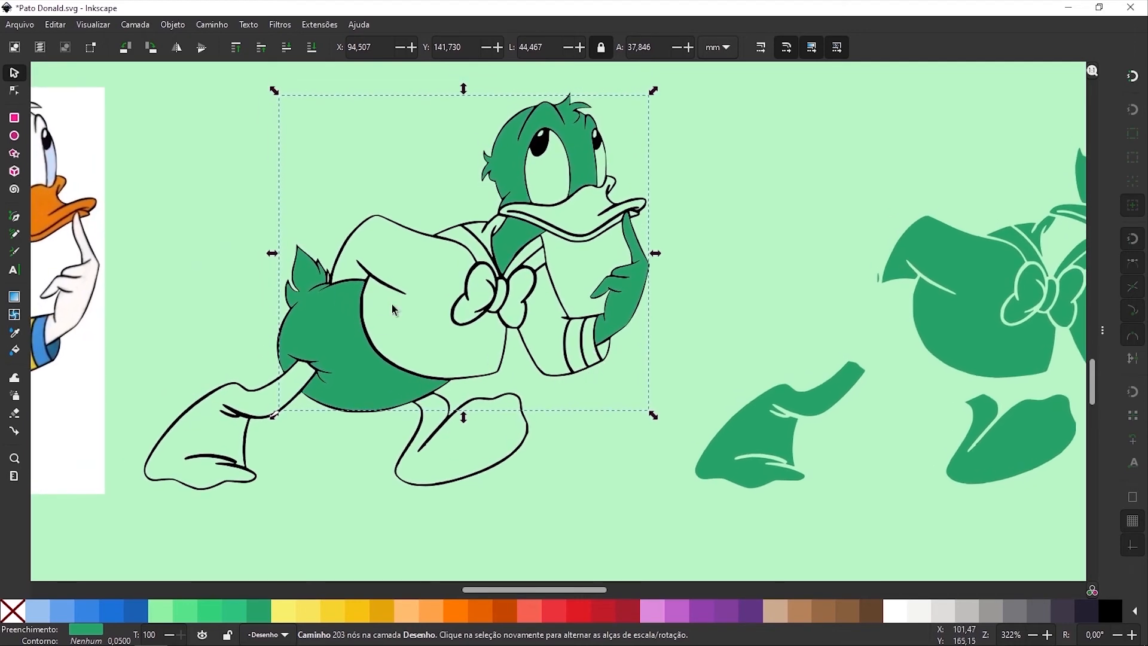
pyautogui.click(894, 611)
pyautogui.hscroll(-5, 379, 389)
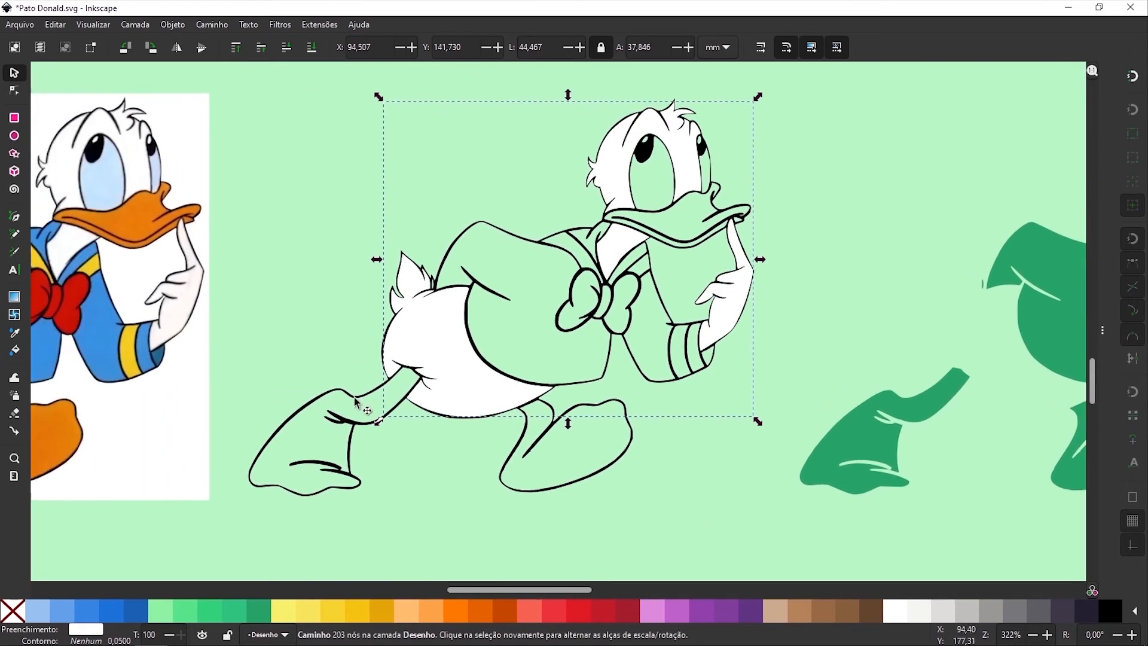
pyautogui.scroll(-1, 439, 269)
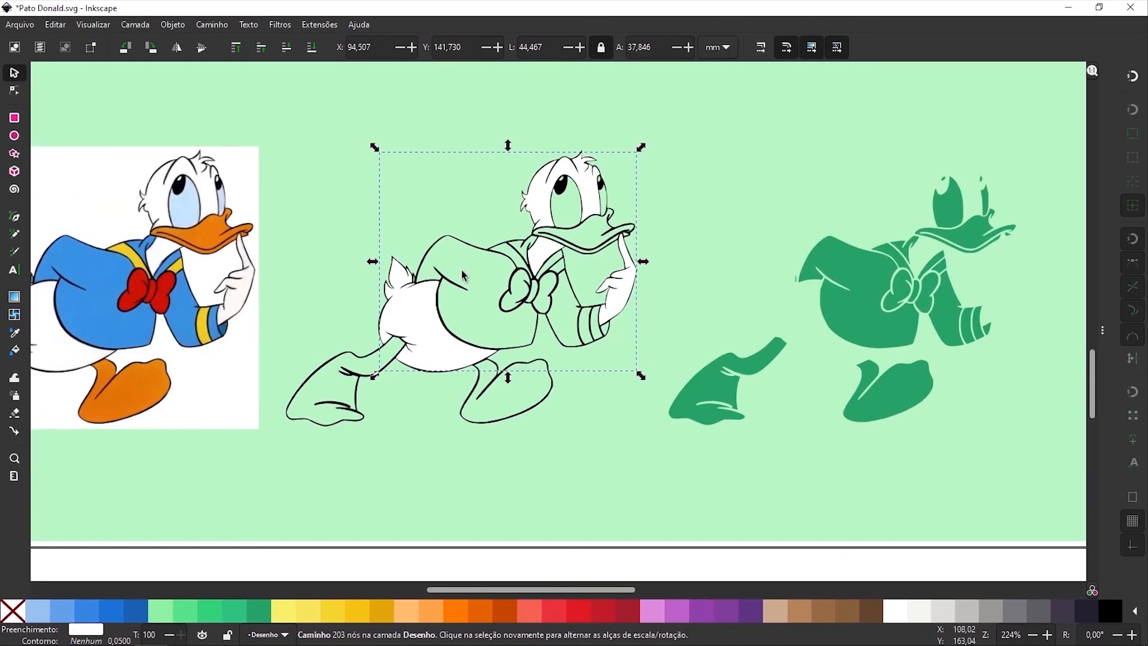
# Unite the duck's separate green eye shapes and their small highlights into one path.
pyautogui.hscroll(8, 646, 251)
pyautogui.scroll(5, 809, 209)
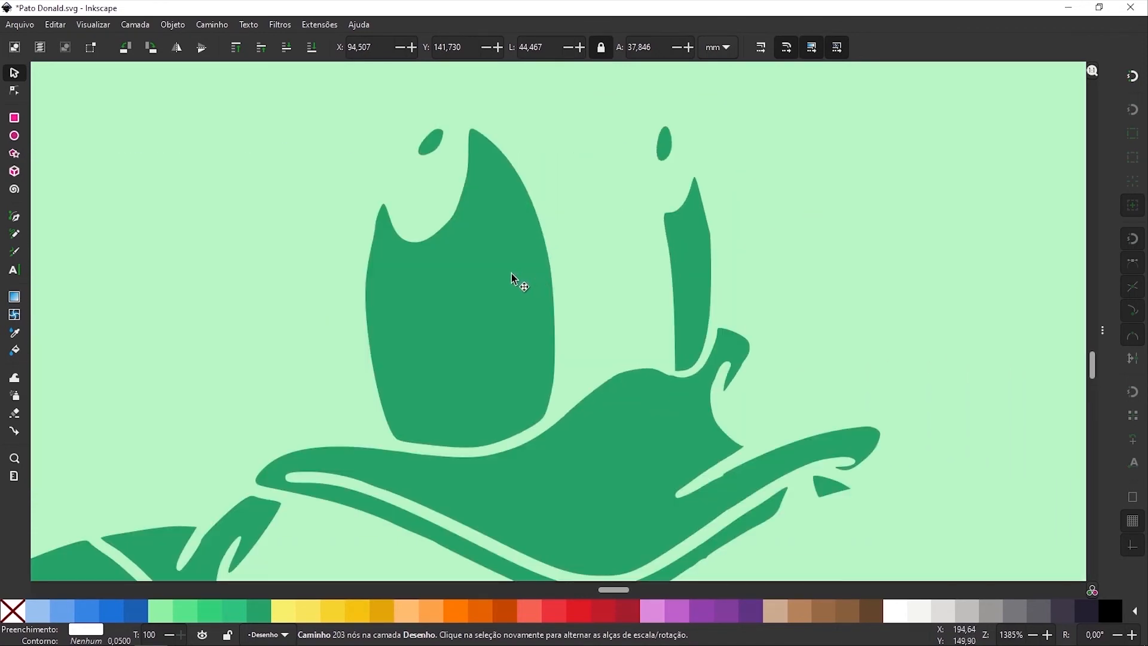
pyautogui.click(512, 276)
pyautogui.keyDown('shift'); pyautogui.click(695, 283); pyautogui.keyUp('shift')
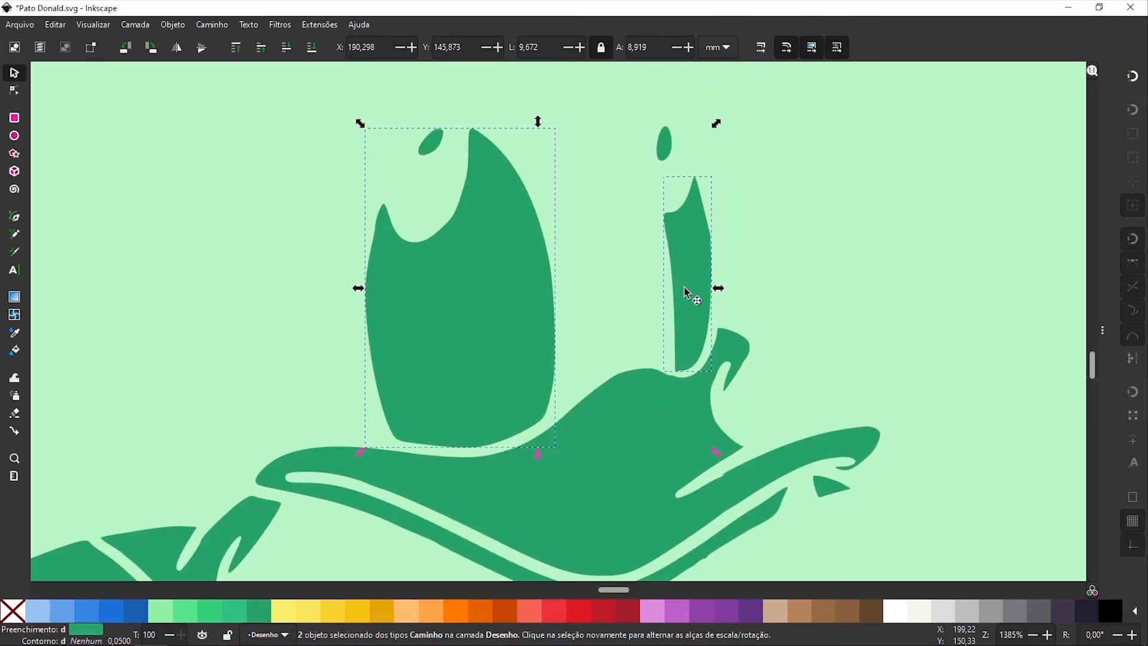
pyautogui.hotkey('ctrl', '+')
# Move the united eye path left in large steps to X 124.152 mm, inside the eye outlines of the line art.
pyautogui.scroll(-4, 946, 253)
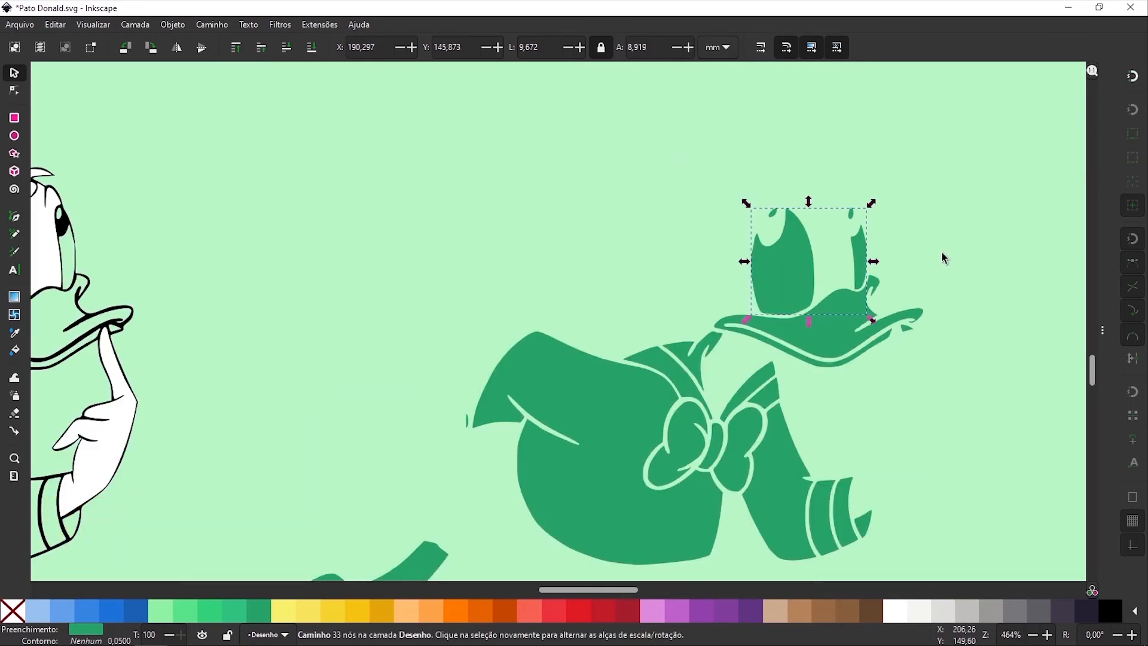
pyautogui.hotkey('shift', 'Left')
pyautogui.hotkey('shift', 'Left')
pyautogui.hotkey('shift', 'Left')
pyautogui.hotkey('shift', 'Left')
pyautogui.hscroll(-10, 750, 329)
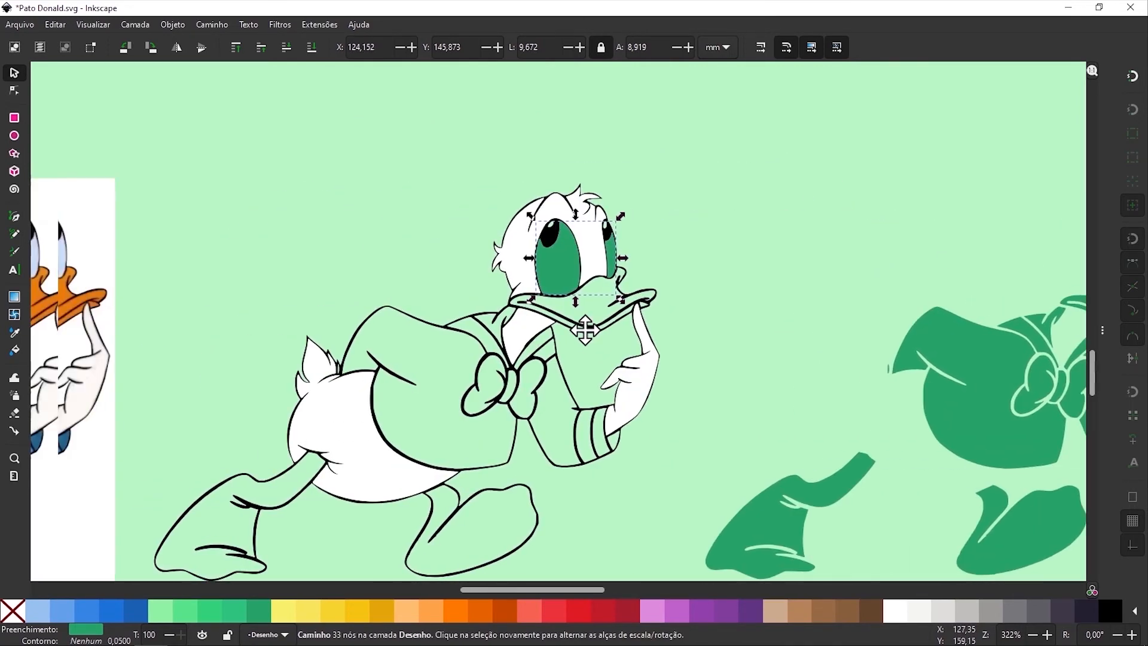
pyautogui.scroll(-1, 749, 328)
pyautogui.hscroll(-2, 750, 329)
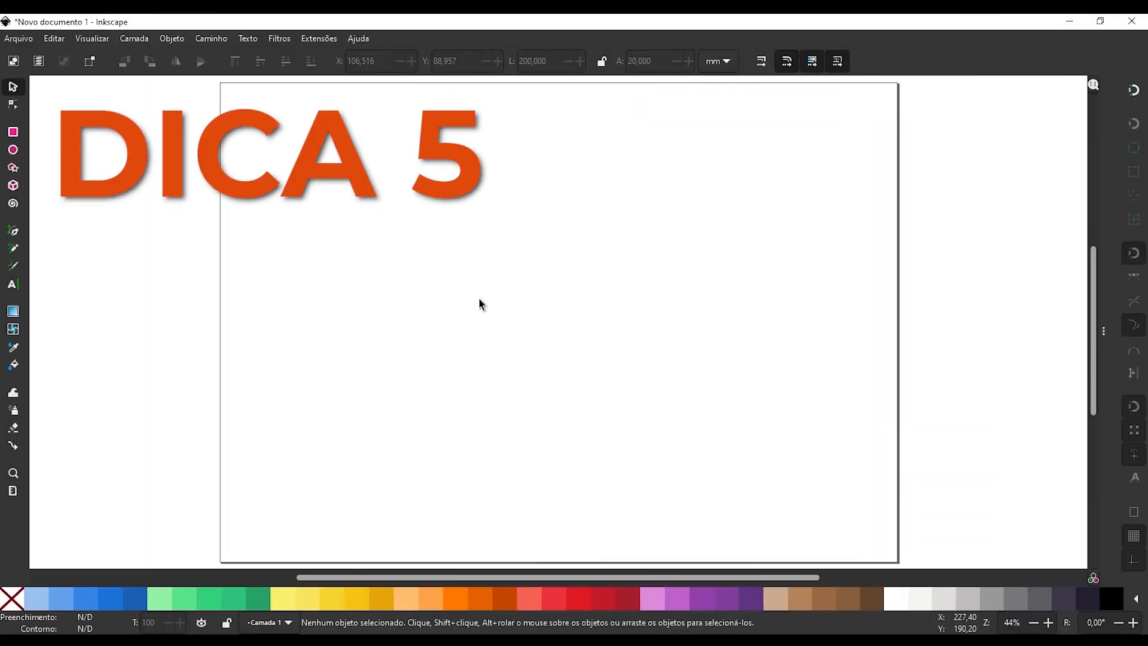
# Draw an orange rectangle about 310 mm wide and 255 mm high on the empty page of the new document.
pyautogui.press('r')
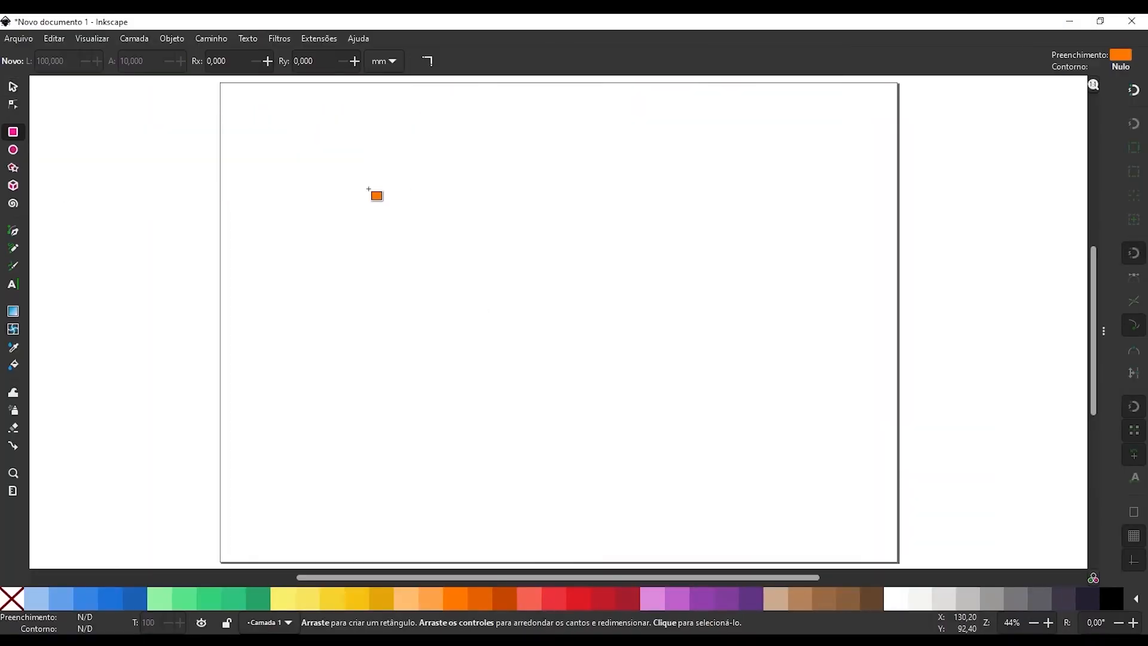
pyautogui.moveTo(345, 165); pyautogui.dragTo(698, 456)
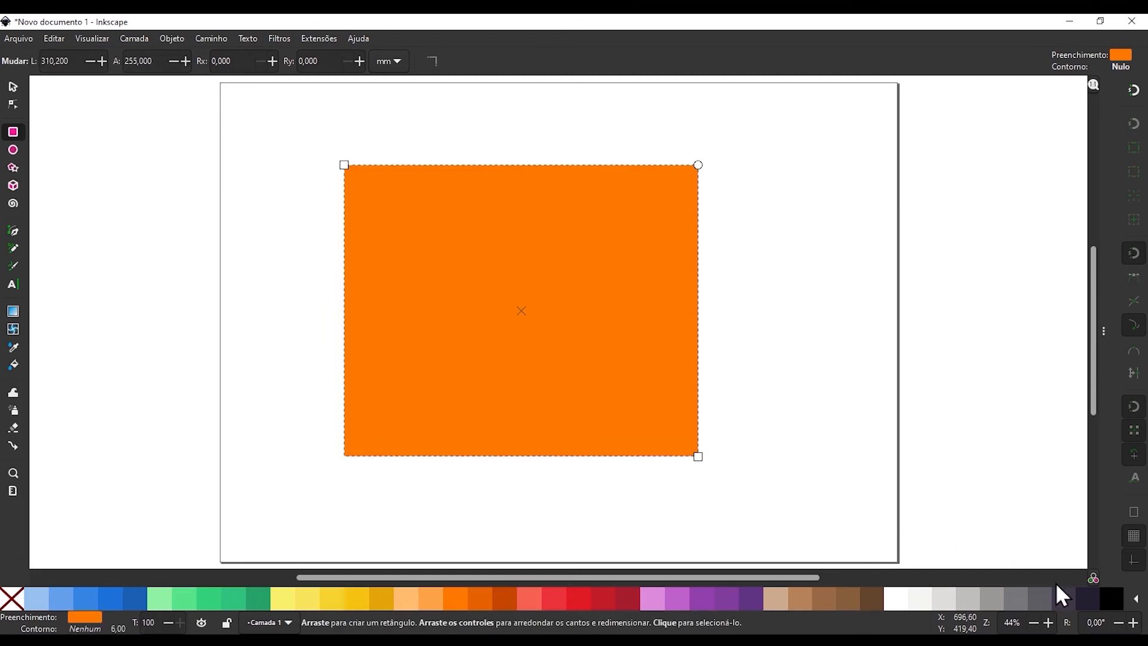
# Fill the large rectangle dark purple and draw a blue rectangle about 41 mm wide and 35 mm high inside it.
pyautogui.click(1088, 598)
pyautogui.scroll(2, 507, 295)
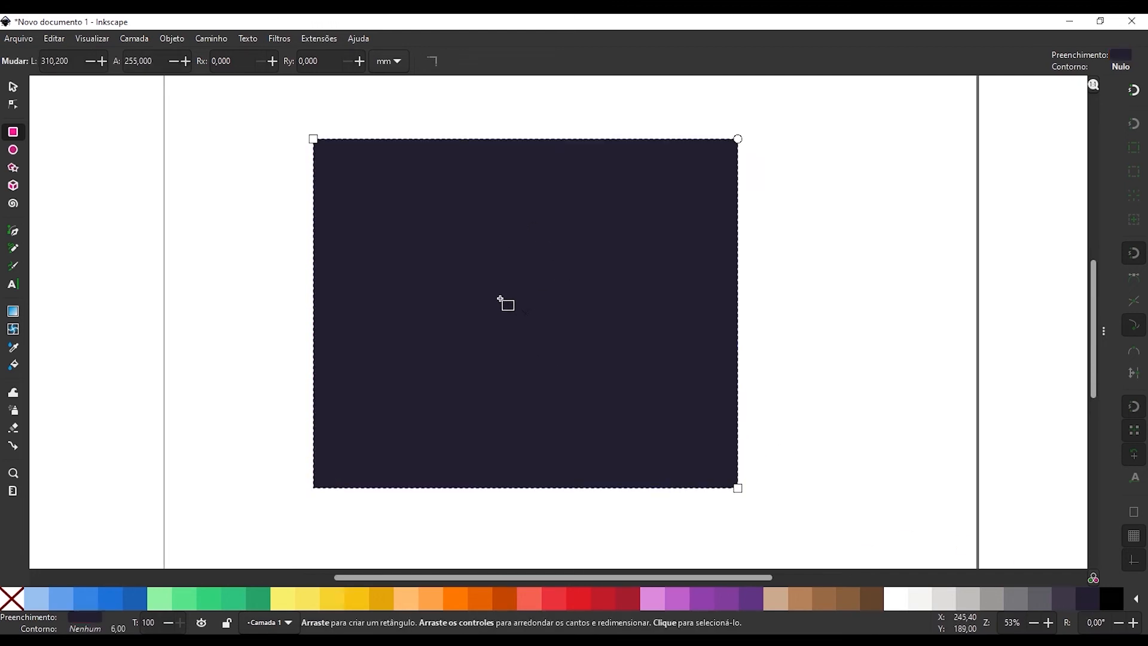
pyautogui.moveTo(422, 247); pyautogui.dragTo(489, 304)
pyautogui.click(138, 598)
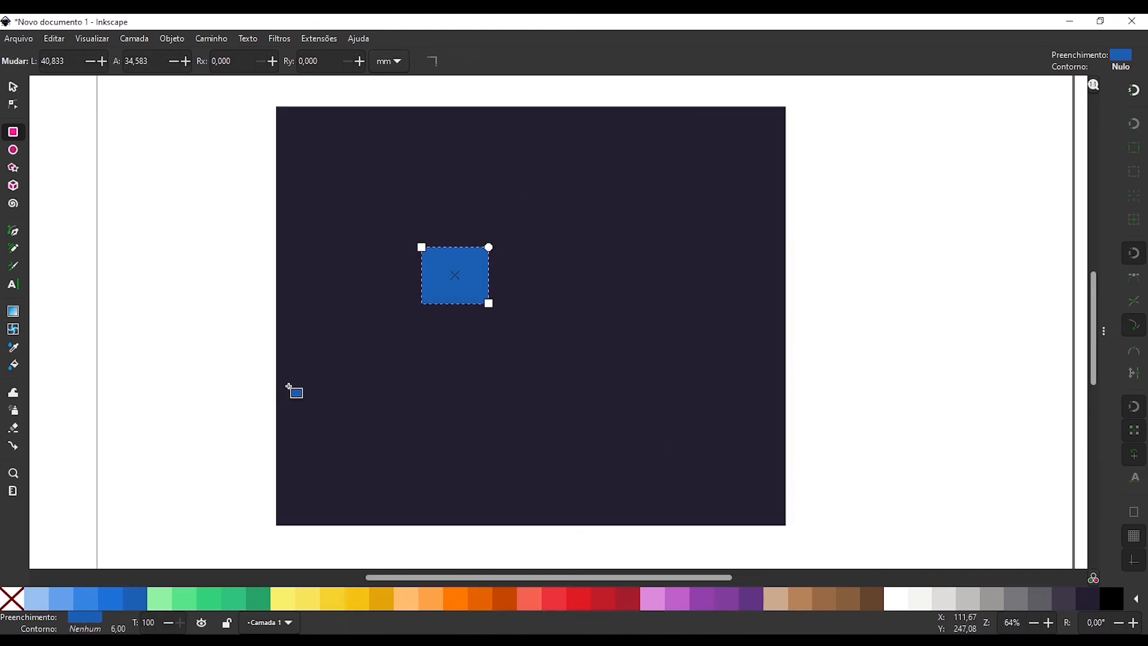
# Draw an orange rectangle about 30 mm wide and 27 mm high overlapping the blue rectangle's lower-right corner.
pyautogui.scroll(2, 443, 311)
pyautogui.moveTo(544, 340); pyautogui.dragTo(473, 276)
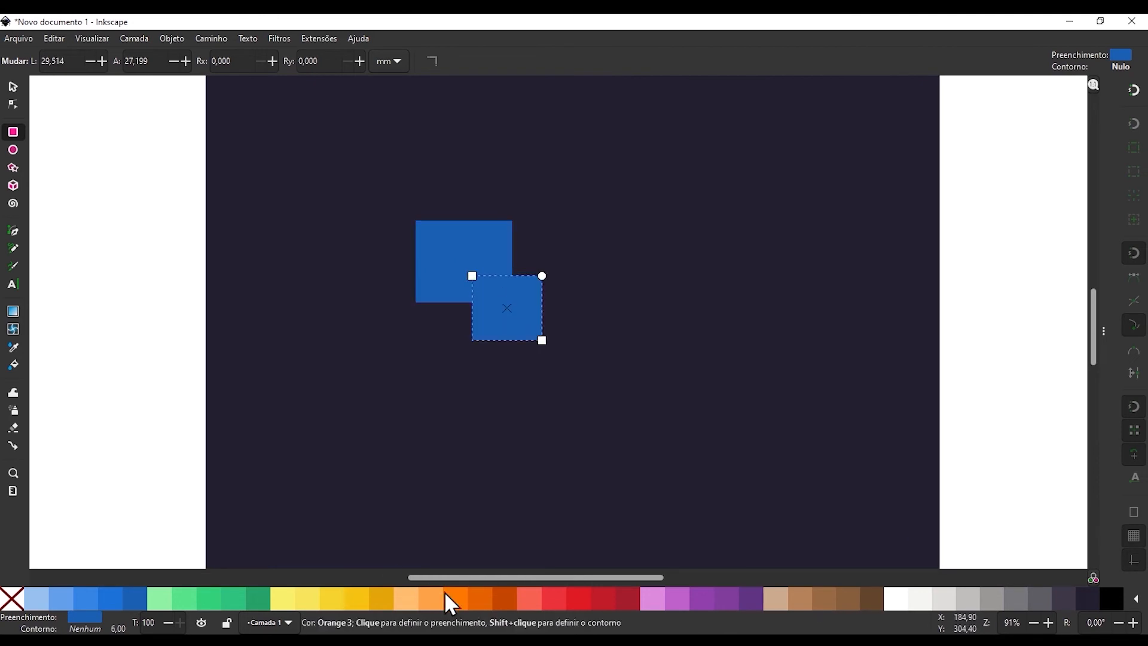
pyautogui.click(447, 595)
# Draw a yellow circle below the blue rectangle, beside the orange rectangle.
pyautogui.click(14, 149)
pyautogui.moveTo(421, 366); pyautogui.dragTo(488, 298)
pyautogui.click(332, 598)
# Draw a white five-pointed star about 45 mm wide and 43 mm high over the blue, orange and yellow shapes.
pyautogui.click(13, 167)
pyautogui.moveTo(555, 423)
pyautogui.mouseDown()
pyautogui.moveTo(553, 367)
pyautogui.moveTo(482, 310)
pyautogui.moveTo(463, 275)
pyautogui.mouseUp()
pyautogui.click(896, 598)
pyautogui.click(13, 87)
pyautogui.scroll(4, 453, 271)
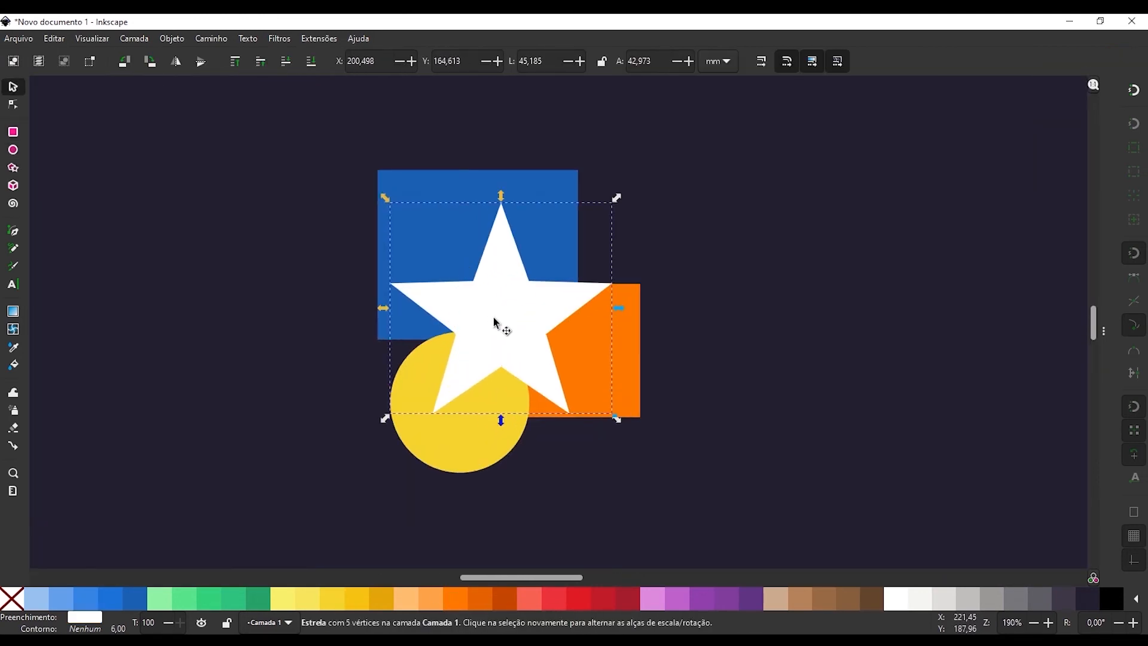
pyautogui.scroll(-1, 500, 313)
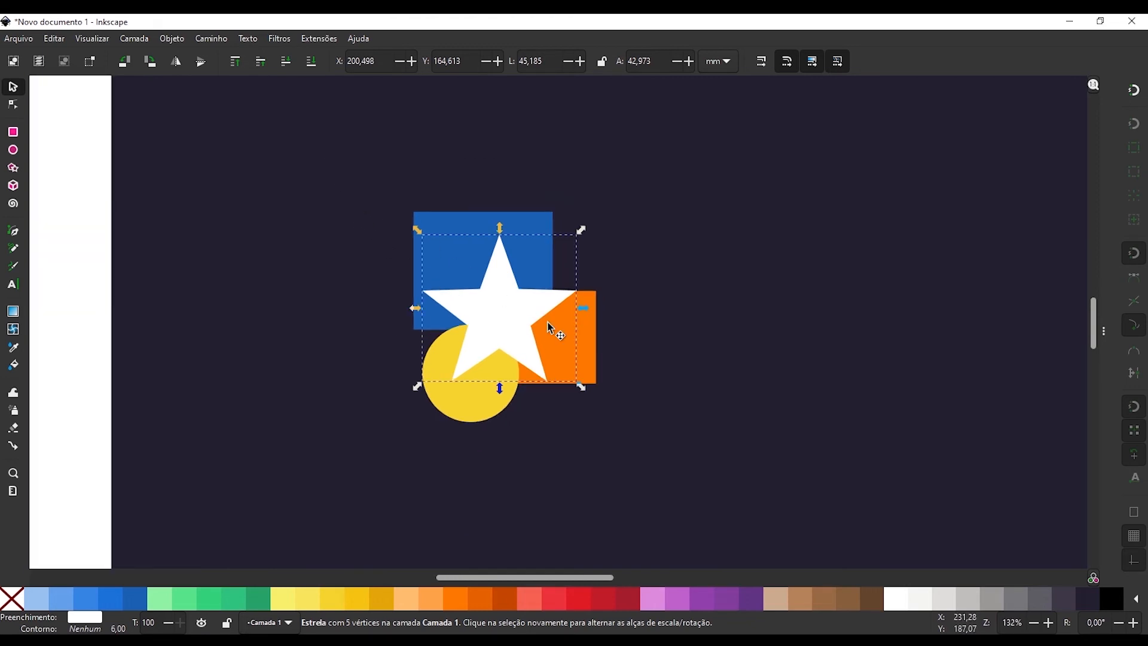
# Try to box-select the small shapes starting from the dark rectangle, and undo the rectangle's move.
pyautogui.moveTo(287, 157); pyautogui.dragTo(614, 406)
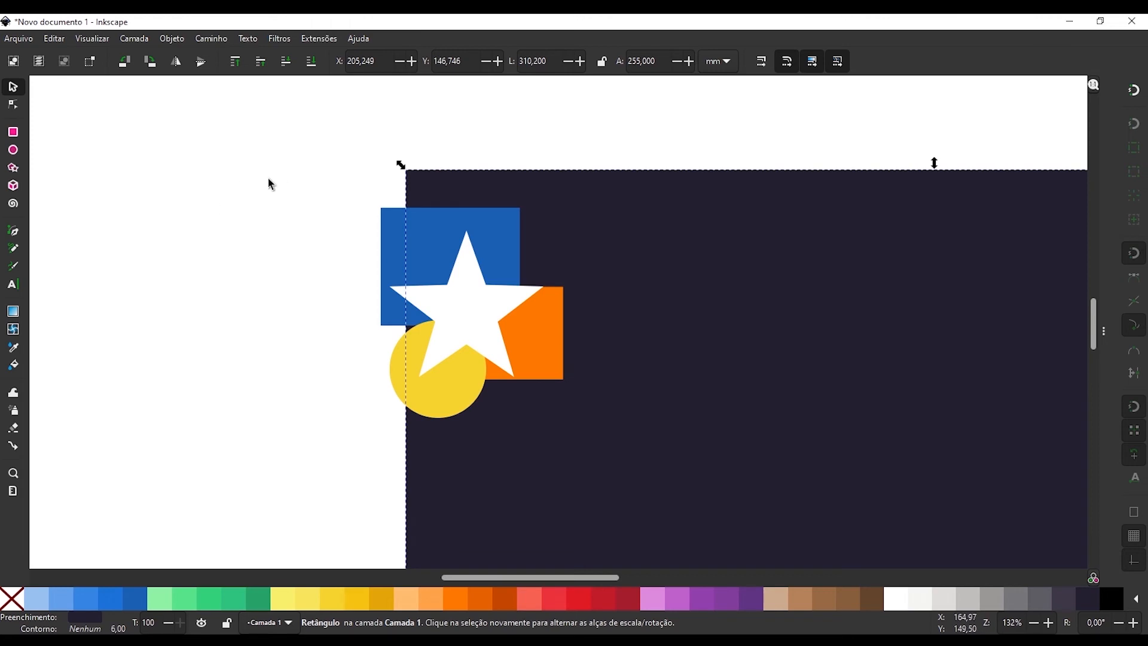
pyautogui.hotkey('ctrl', 'z')
pyautogui.scroll(-2, 530, 271)
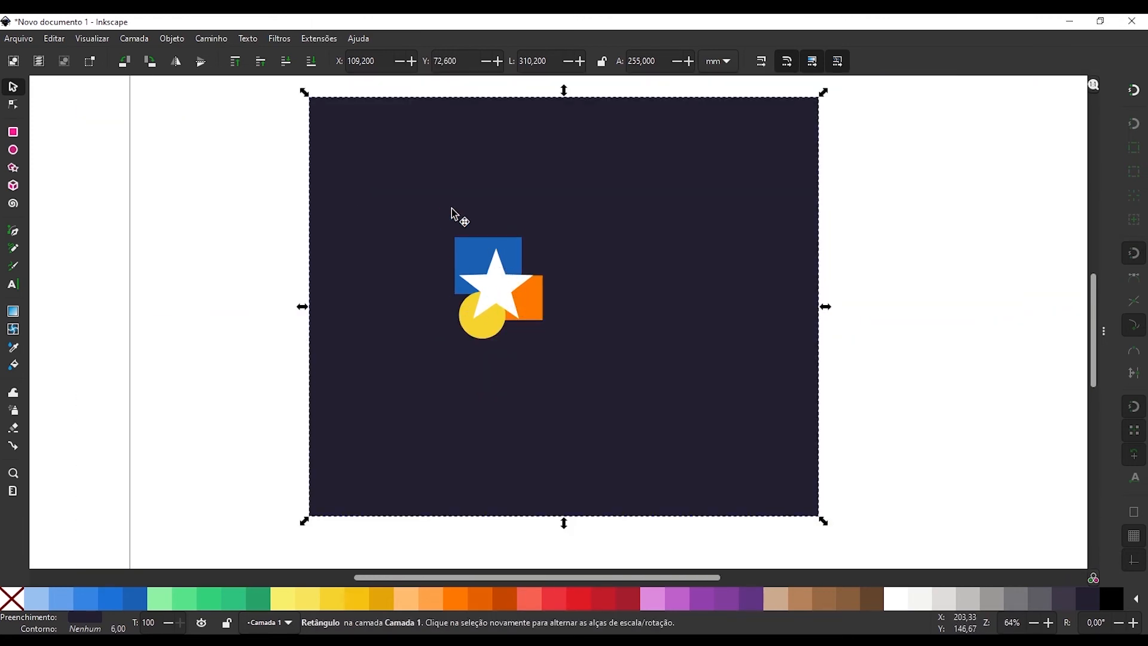
# Lock the large dark background rectangle.
pyautogui.click(296, 224)
pyautogui.click(359, 182)
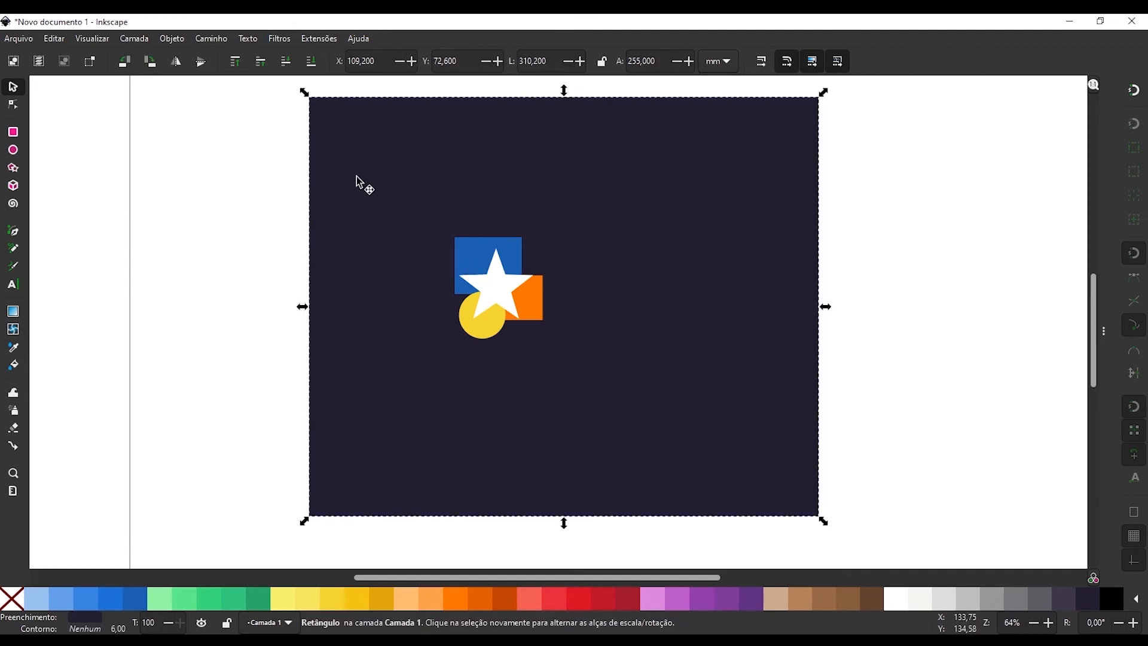
pyautogui.rightClick(379, 204)
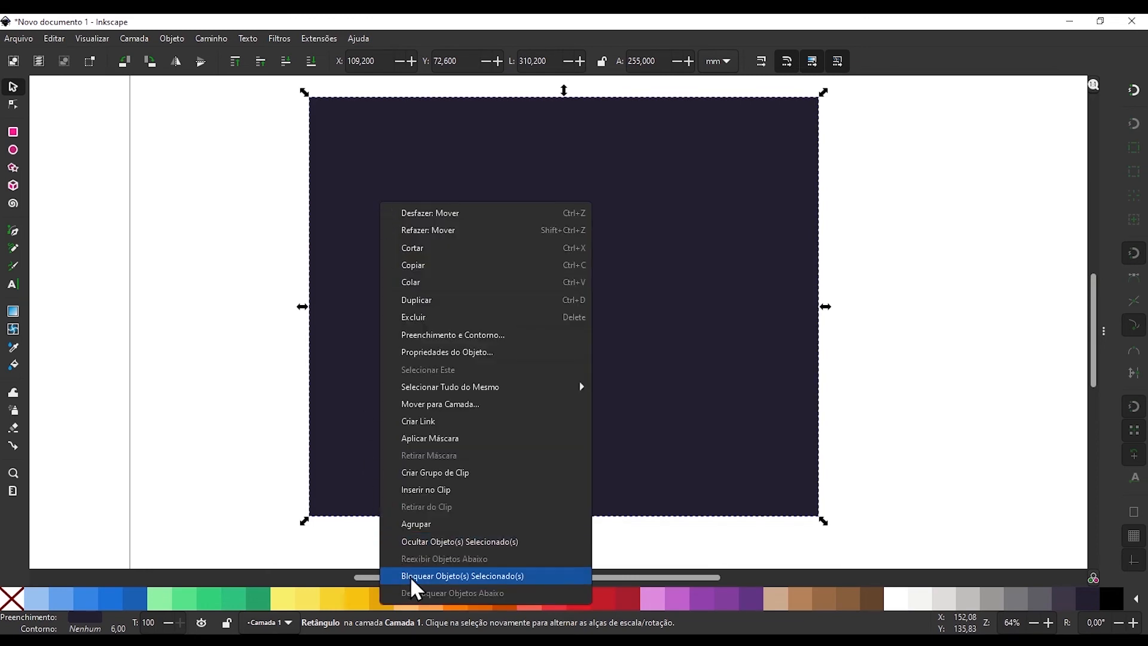
pyautogui.click(481, 577)
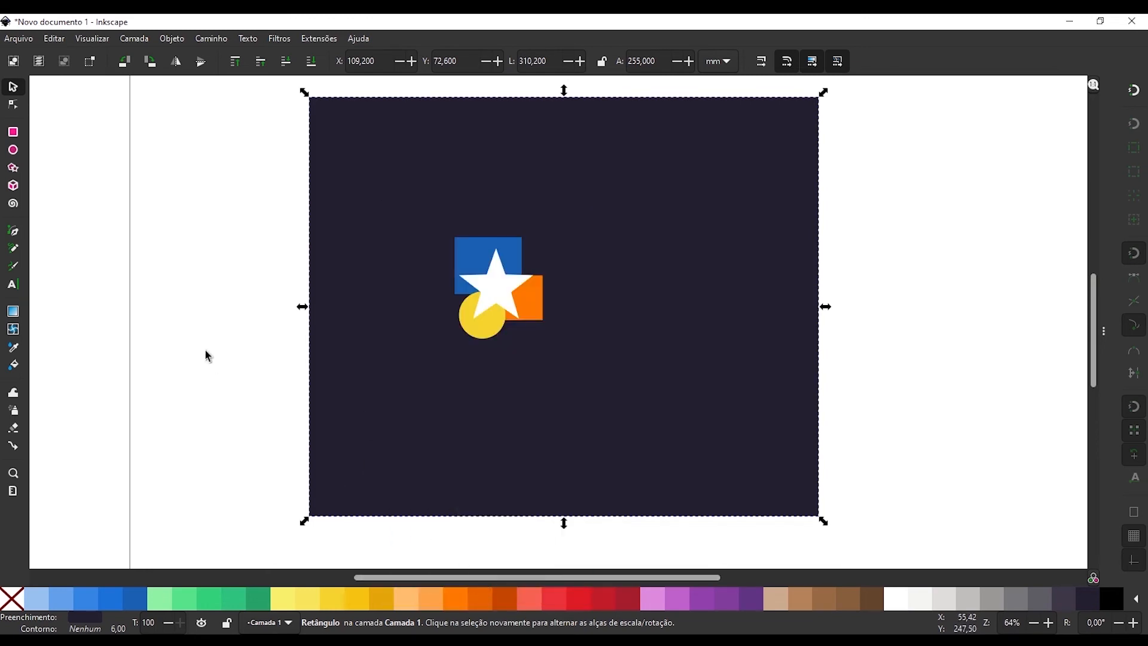
# Test box-selecting the small shapes over the locked background rectangle, and clear the selection.
pyautogui.moveTo(377, 258); pyautogui.dragTo(298, 231)
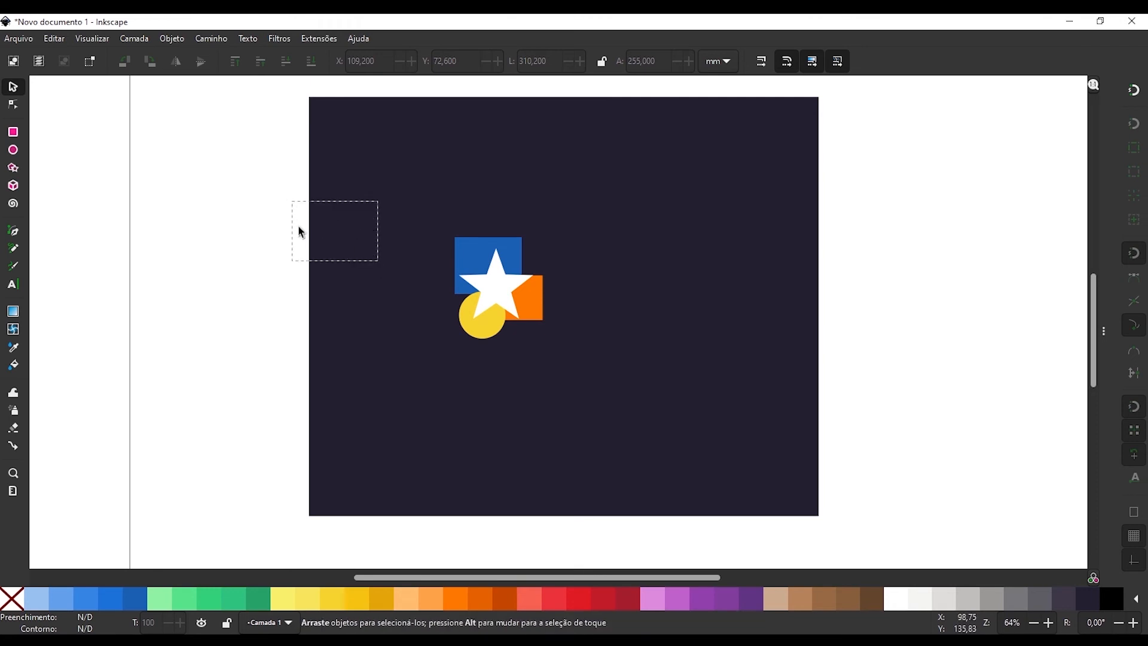
pyautogui.scroll(1, 526, 315)
pyautogui.scroll(2, 482, 257)
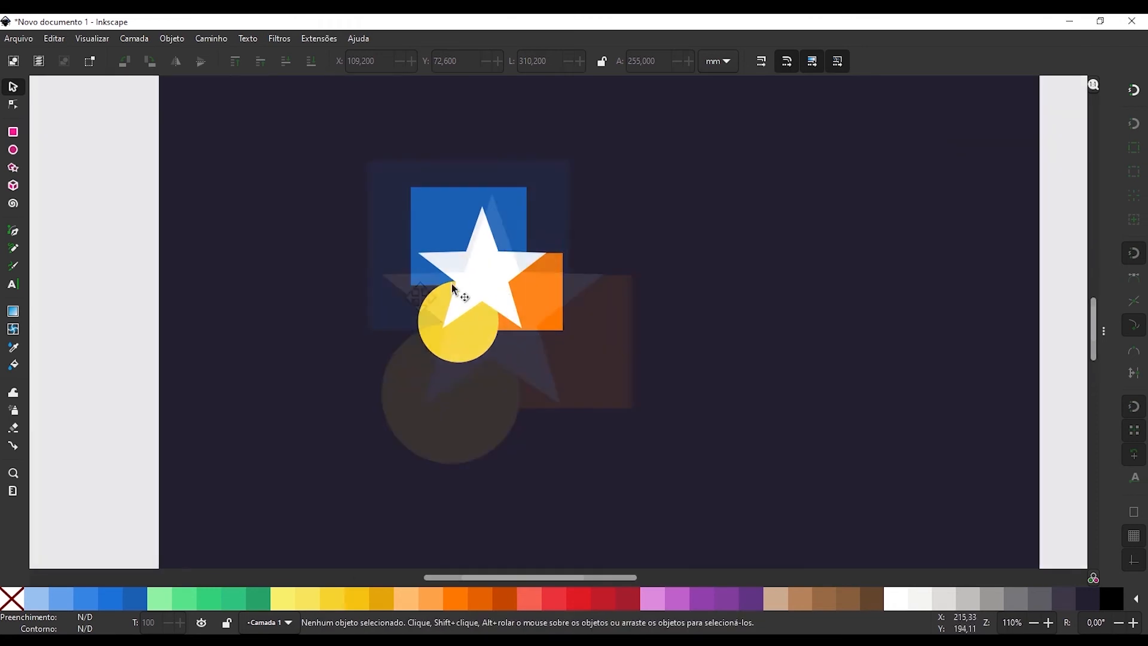
pyautogui.moveTo(225, 115); pyautogui.dragTo(756, 513)
pyautogui.click(276, 303)
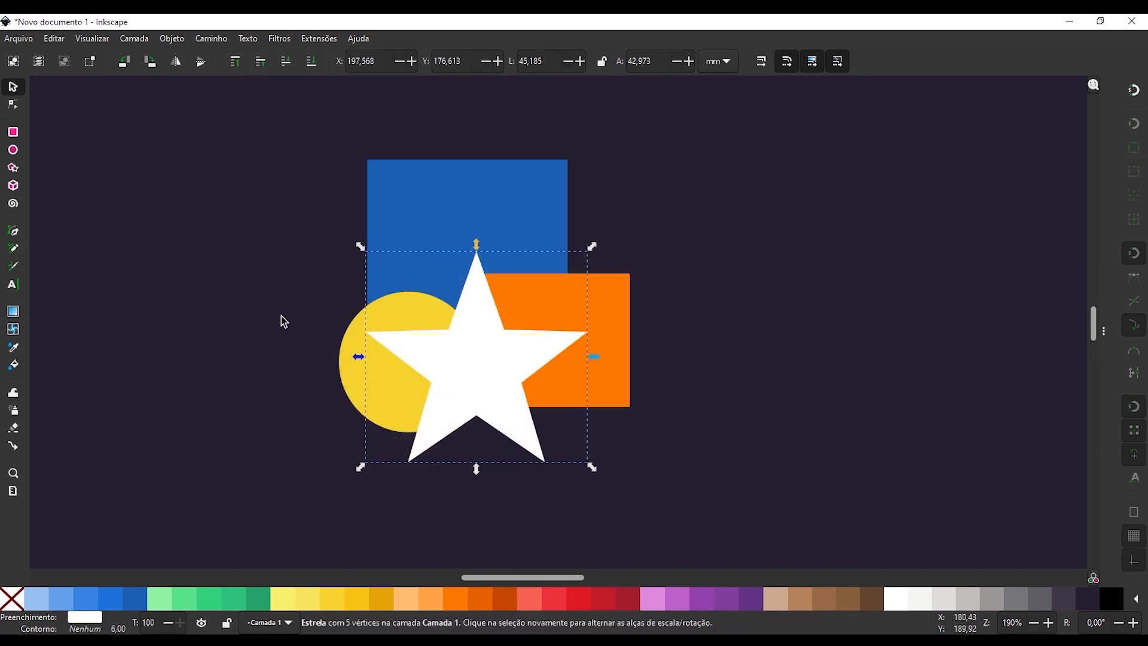
# Lower the white star one stacking level at a time behind the other objects, and raise it back above them.
pyautogui.press('pagedown')
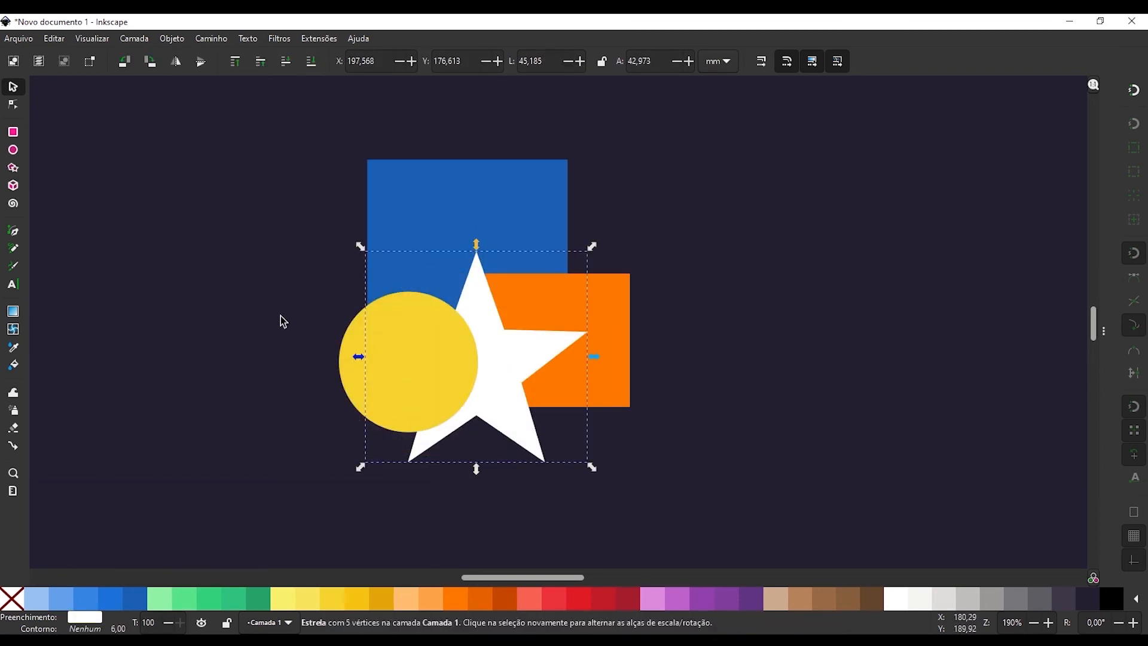
pyautogui.press('pagedown')
pyautogui.press('pagedown')
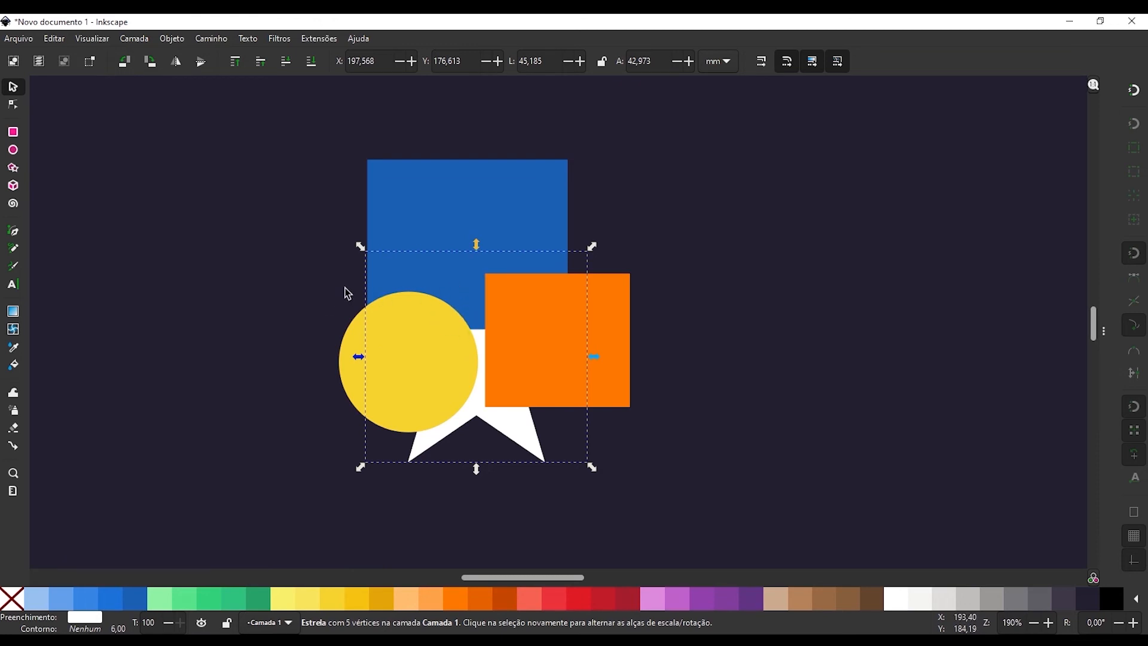
pyautogui.press('pagedown')
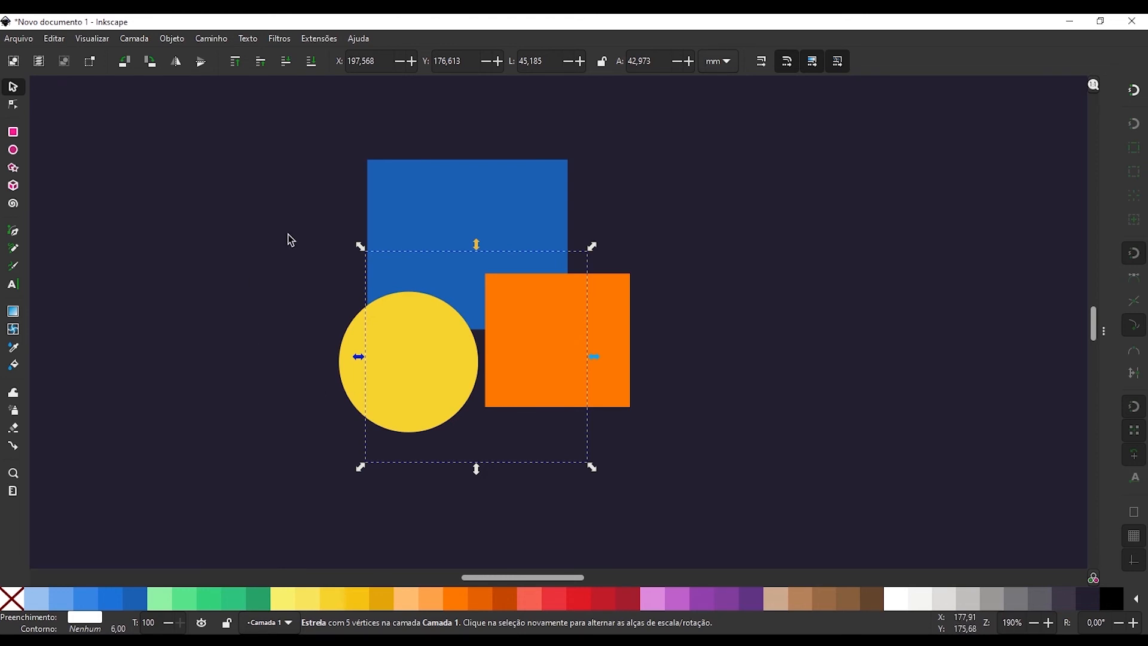
pyautogui.press('pageup')
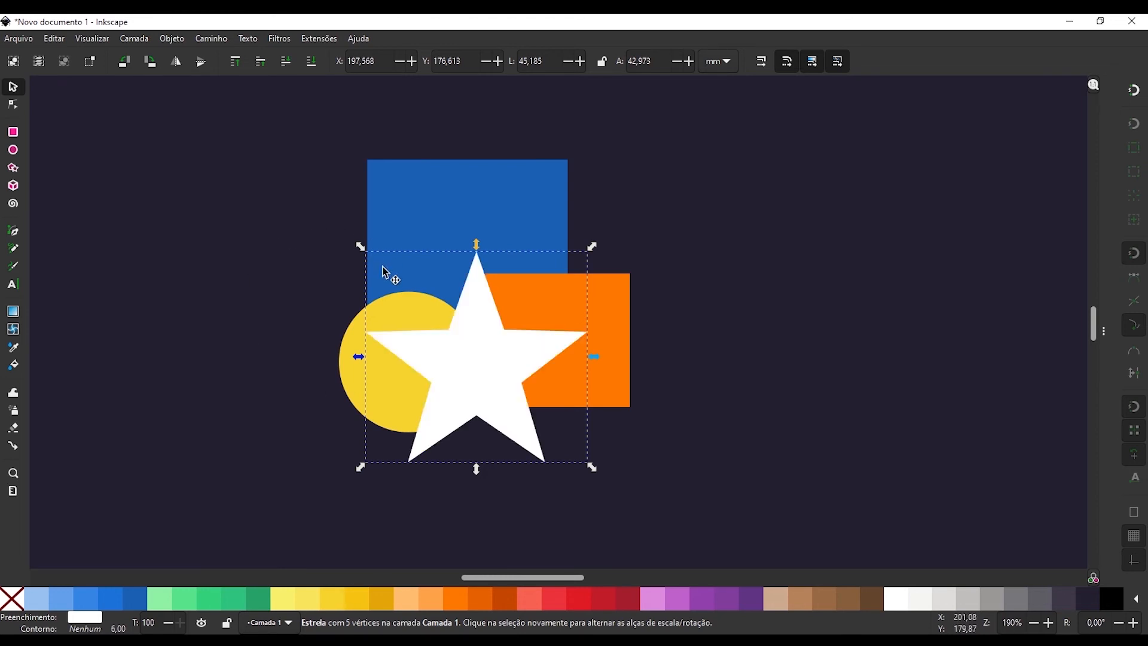
# Send the white star straight to the bottom of the stacking order and back to the top, twice.
pyautogui.press('End')
pyautogui.press('Home')
pyautogui.press('End')
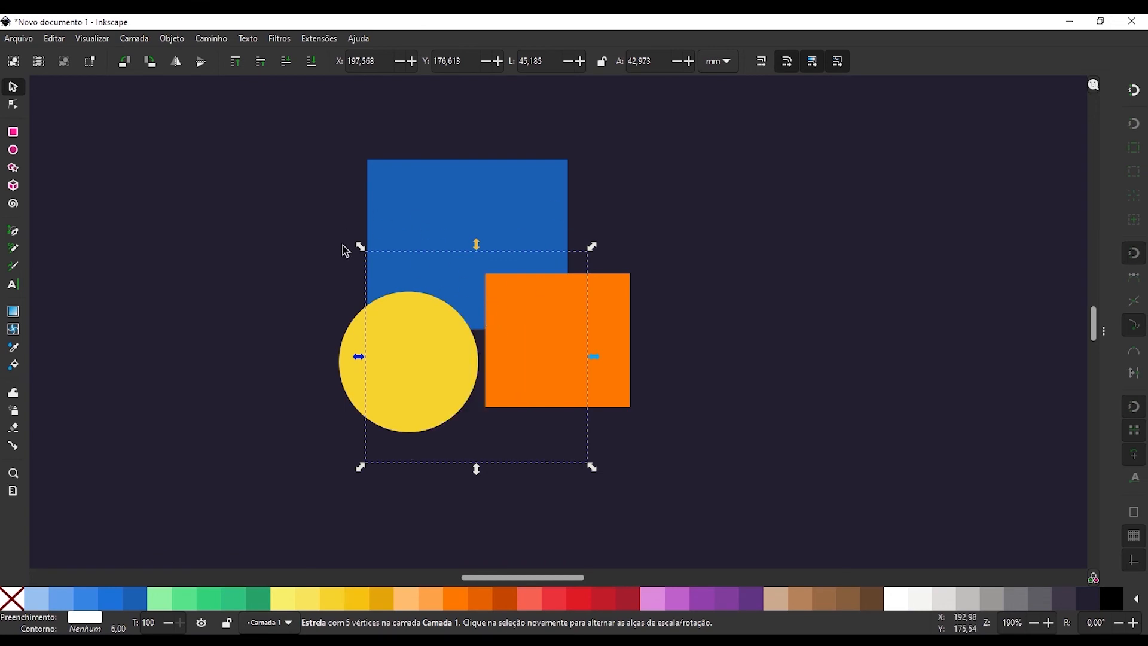
pyautogui.press('Home')
# Unlock the dark background rectangle and cut it to the clipboard.
pyautogui.press('5')
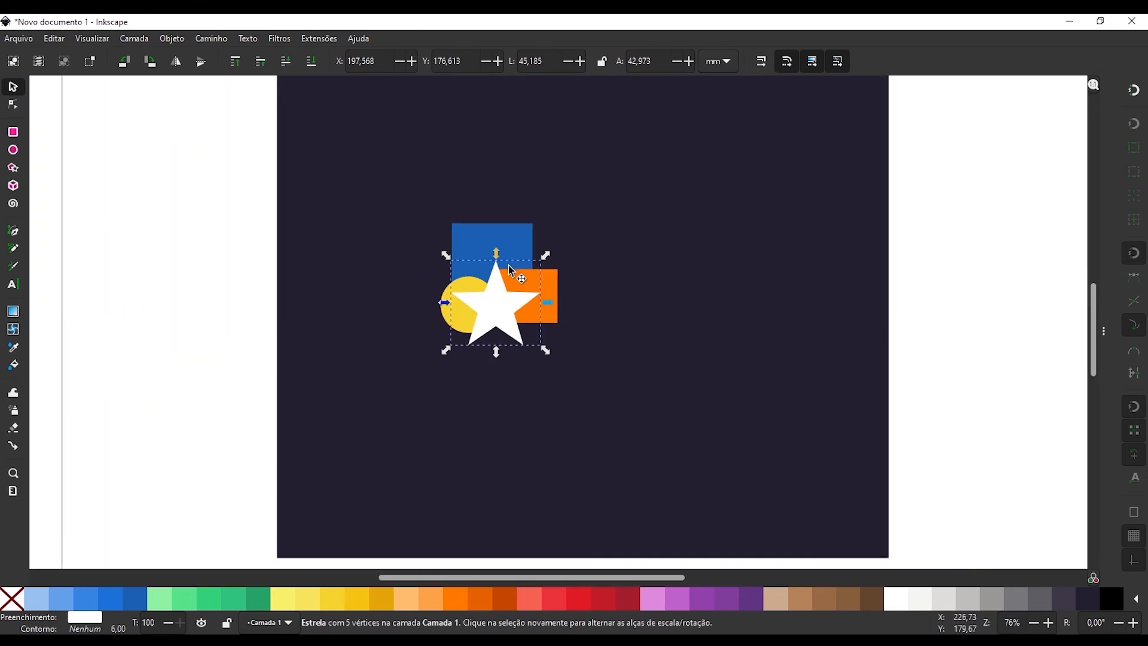
pyautogui.click(378, 245)
pyautogui.rightClick(377, 246)
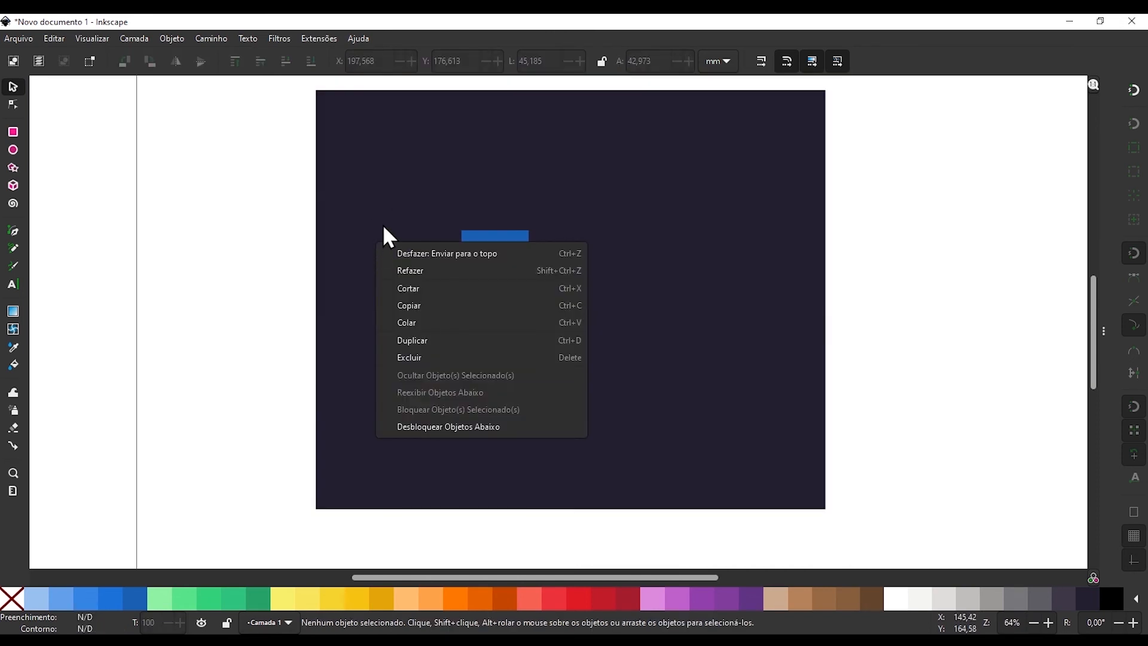
pyautogui.click(448, 426)
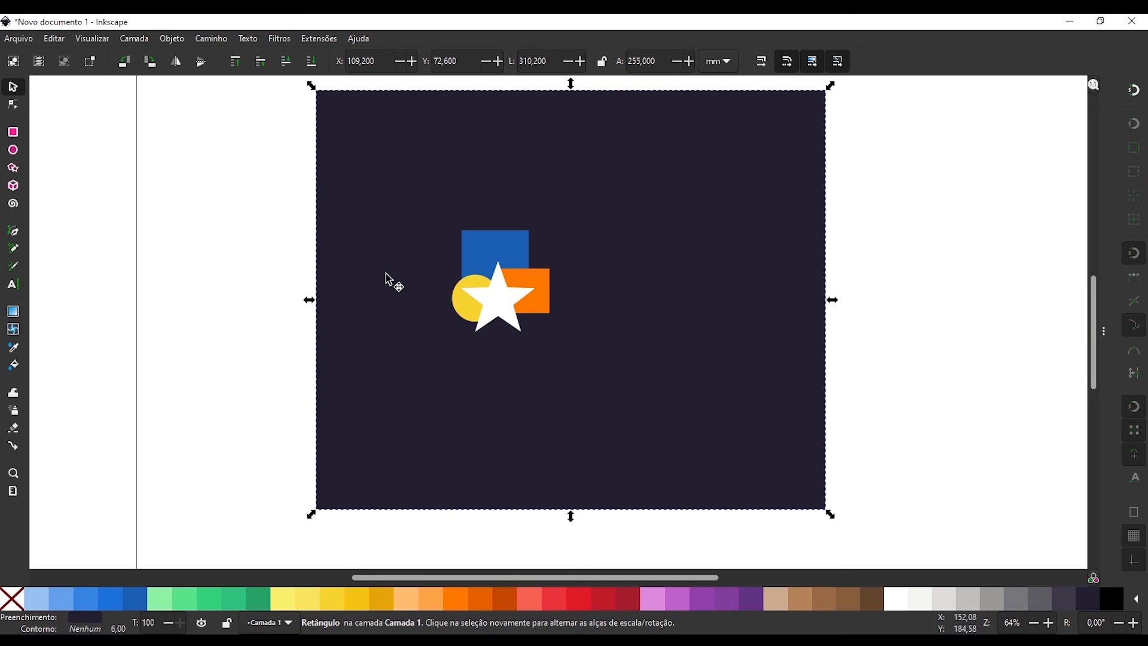
pyautogui.hotkey('ctrl', 'x')
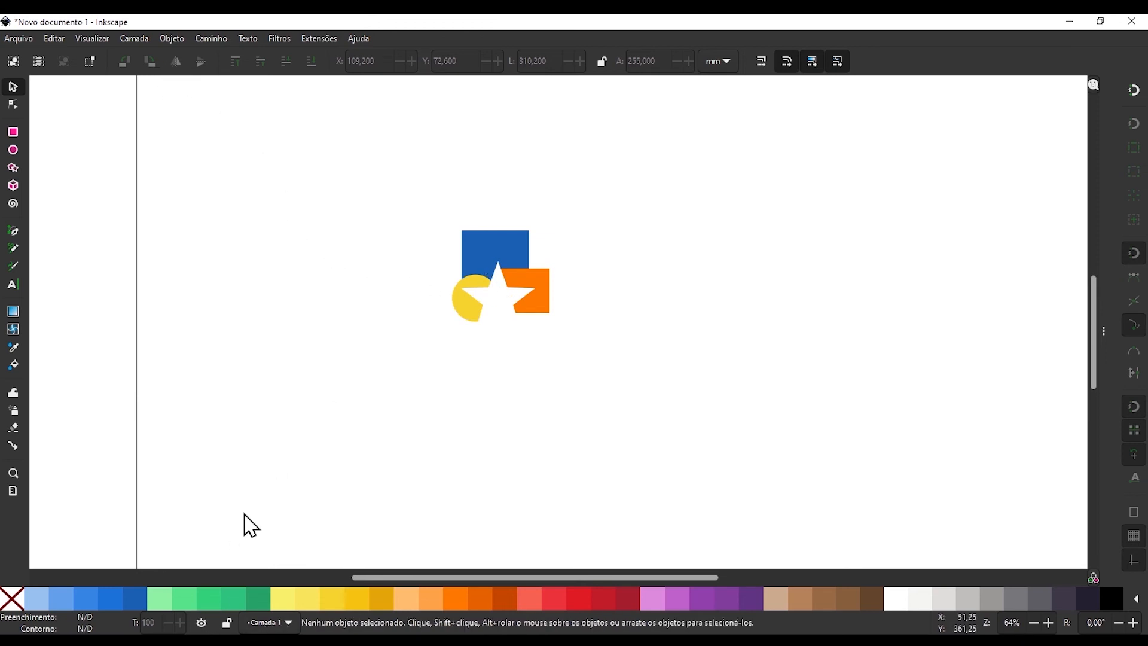
# Add a new layer named Fundo below the current layer.
pyautogui.click(132, 40)
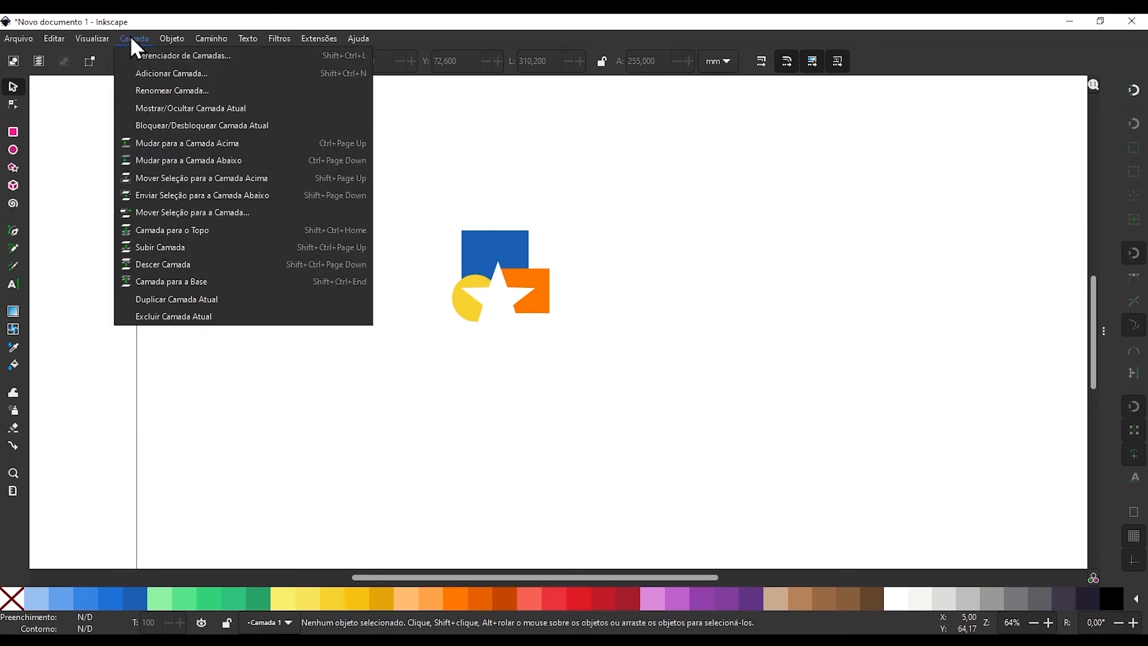
pyautogui.click(158, 73)
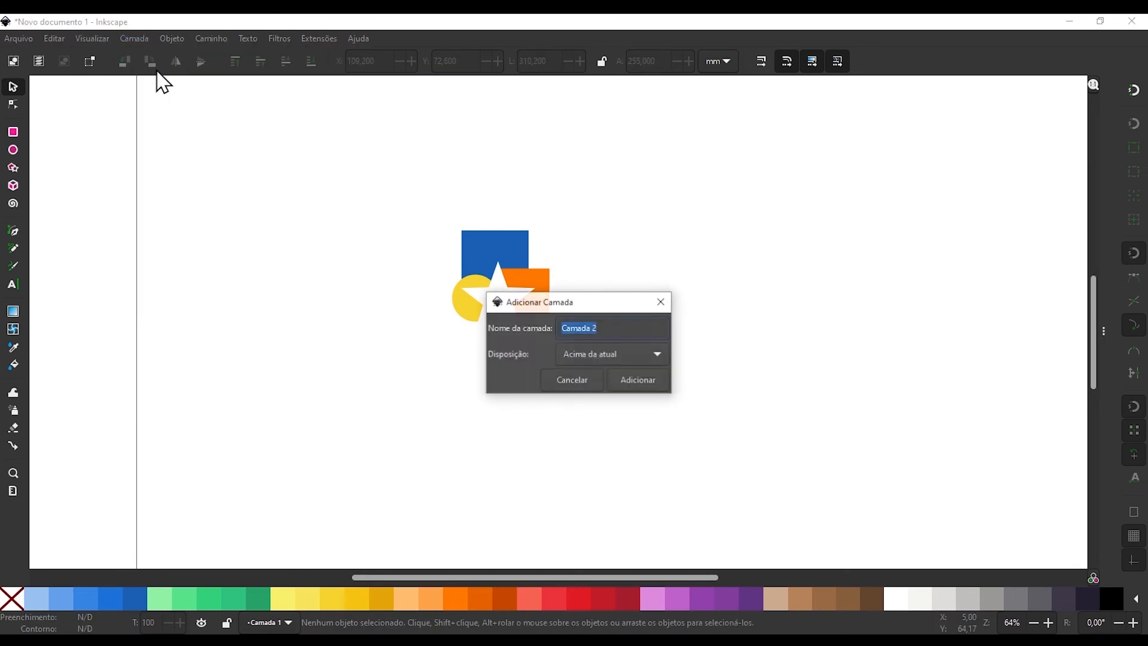
pyautogui.click(612, 353)
pyautogui.click(603, 375)
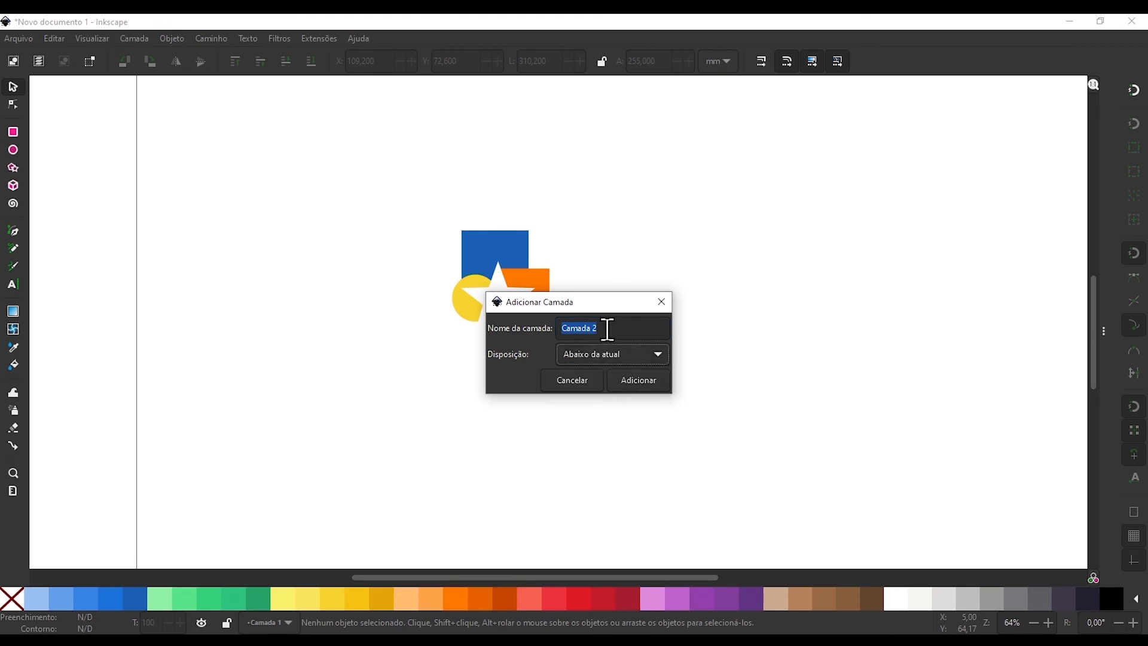
pyautogui.write('Fundo')
pyautogui.click(634, 383)
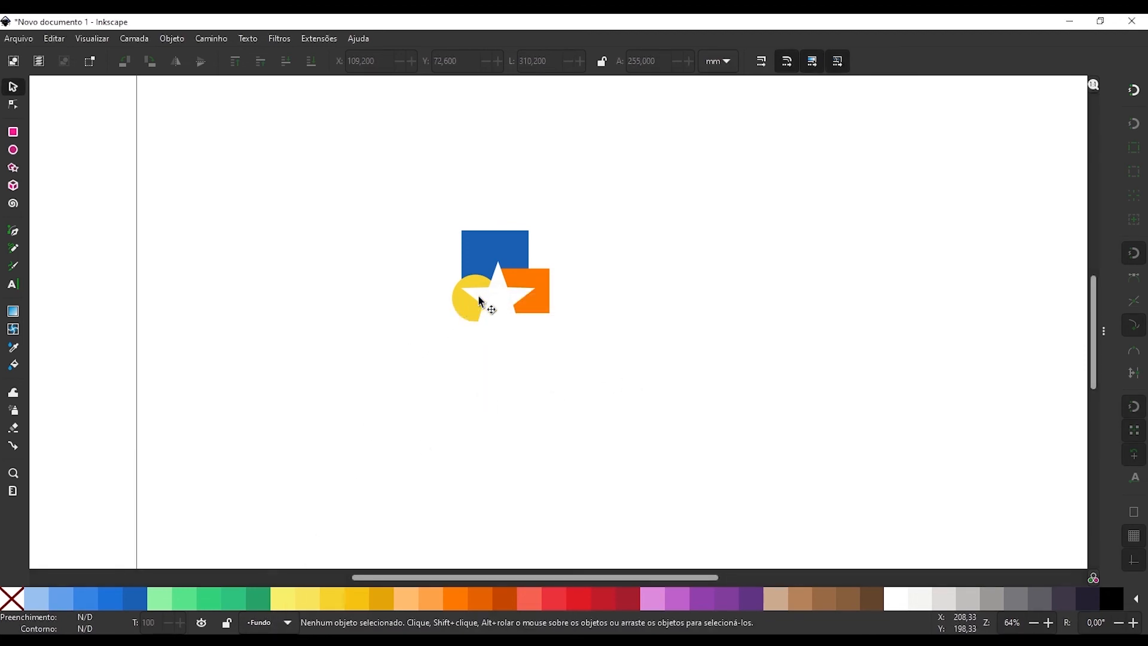
# Paste the dark rectangle into the Fundo layer, and select the blue and dark rectangles to compare their layers.
pyautogui.hotkey('ctrl', 'v')
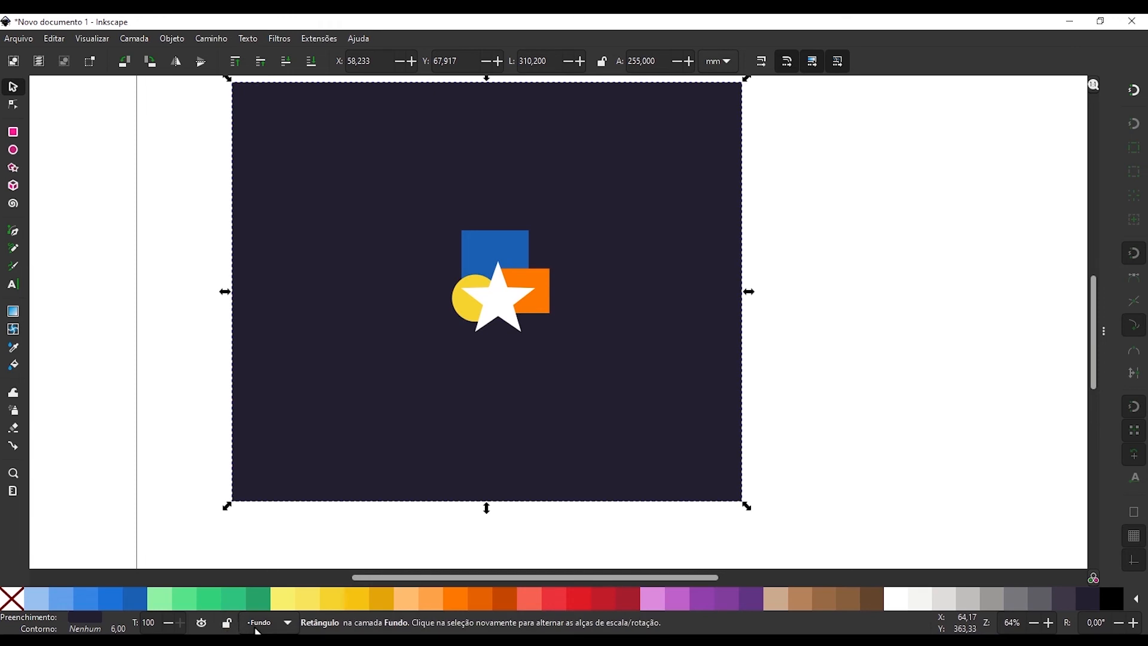
pyautogui.click(481, 253)
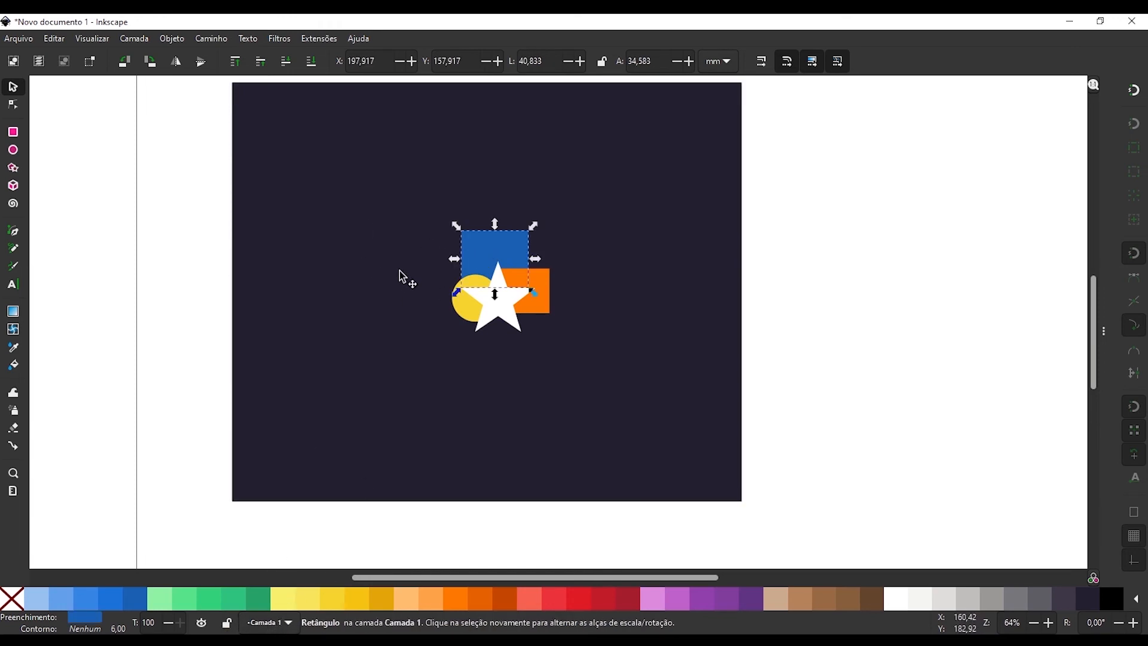
pyautogui.click(384, 256)
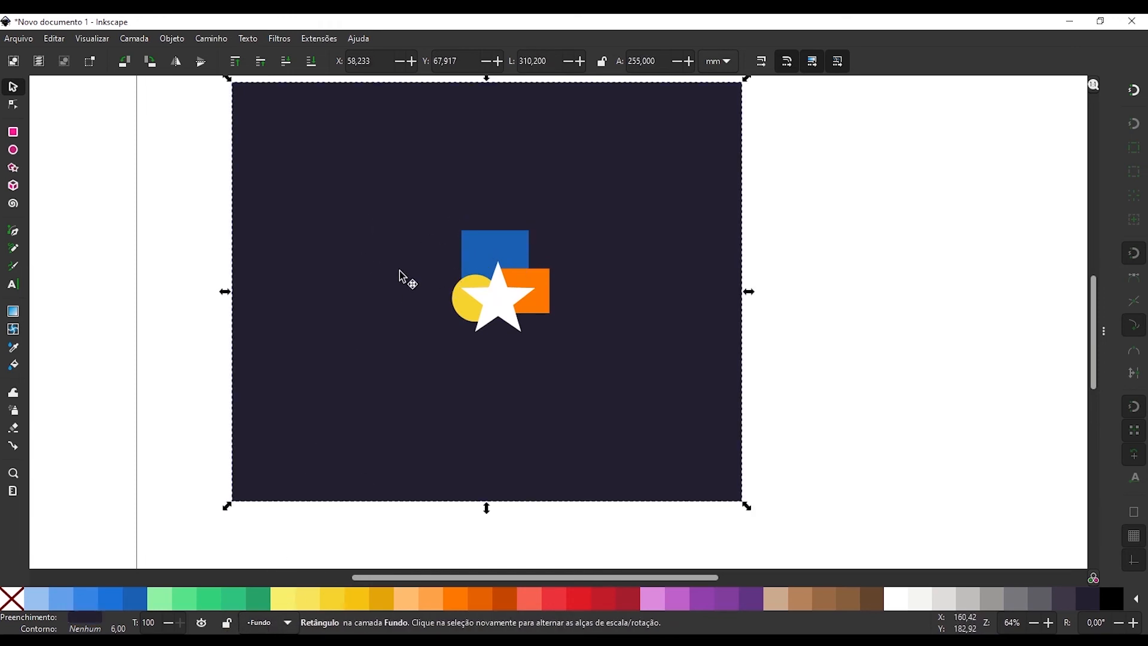
# Examine the layer list and check which layers the blue rectangle and the dark background belong to.
pyautogui.click(261, 622)
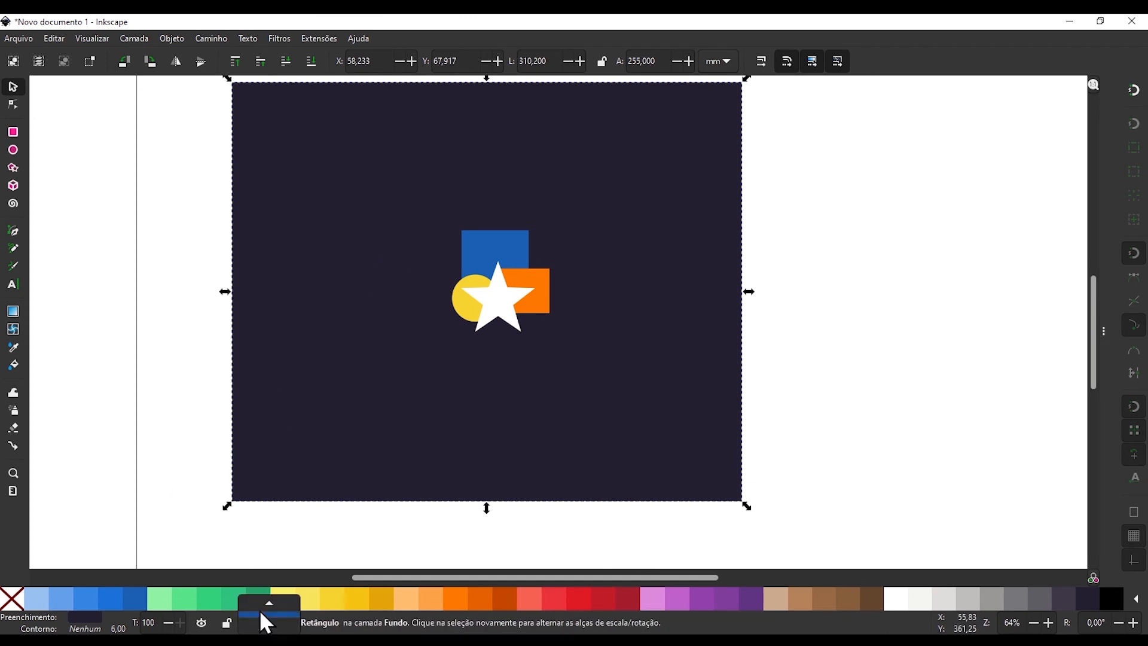
pyautogui.click(265, 605)
pyautogui.click(269, 622)
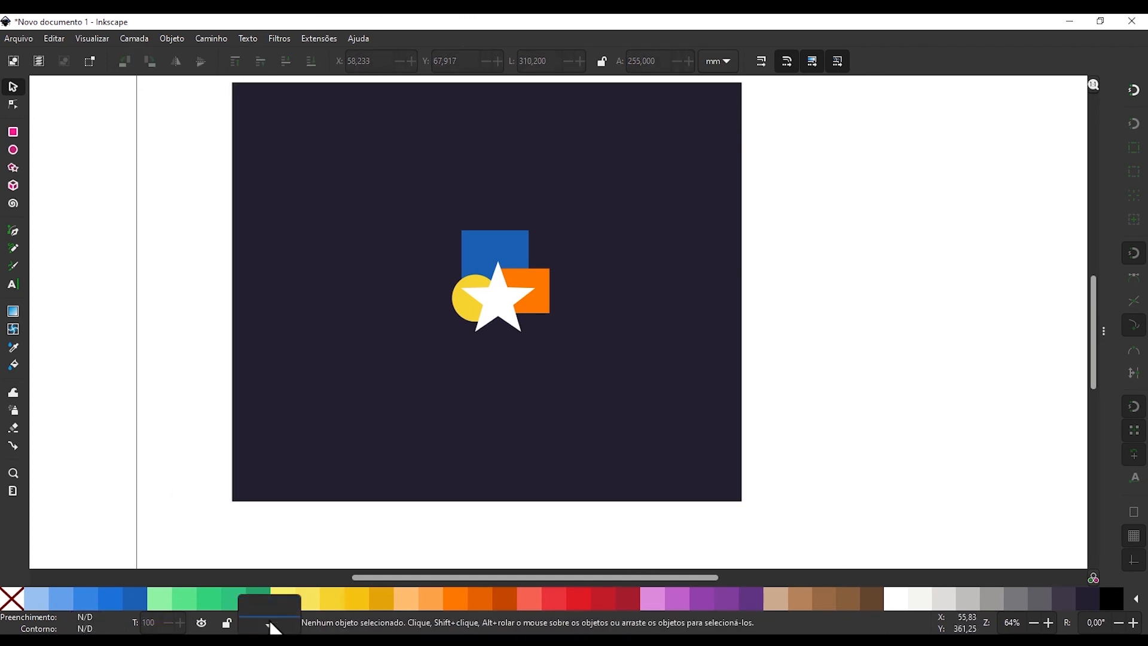
pyautogui.click(272, 624)
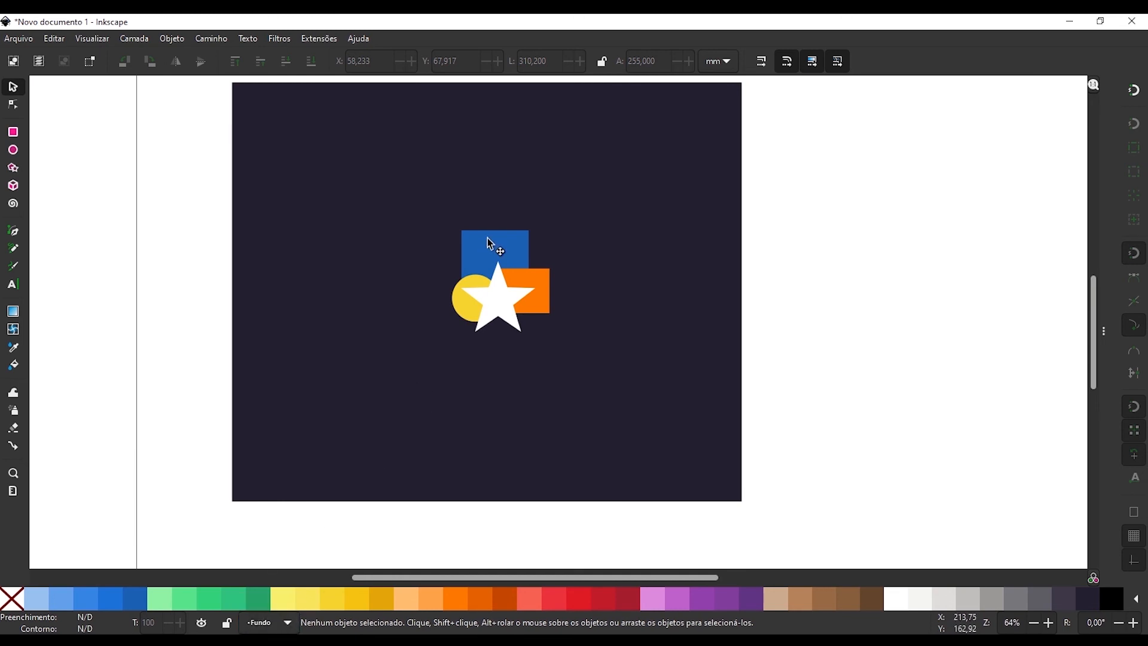
pyautogui.click(497, 248)
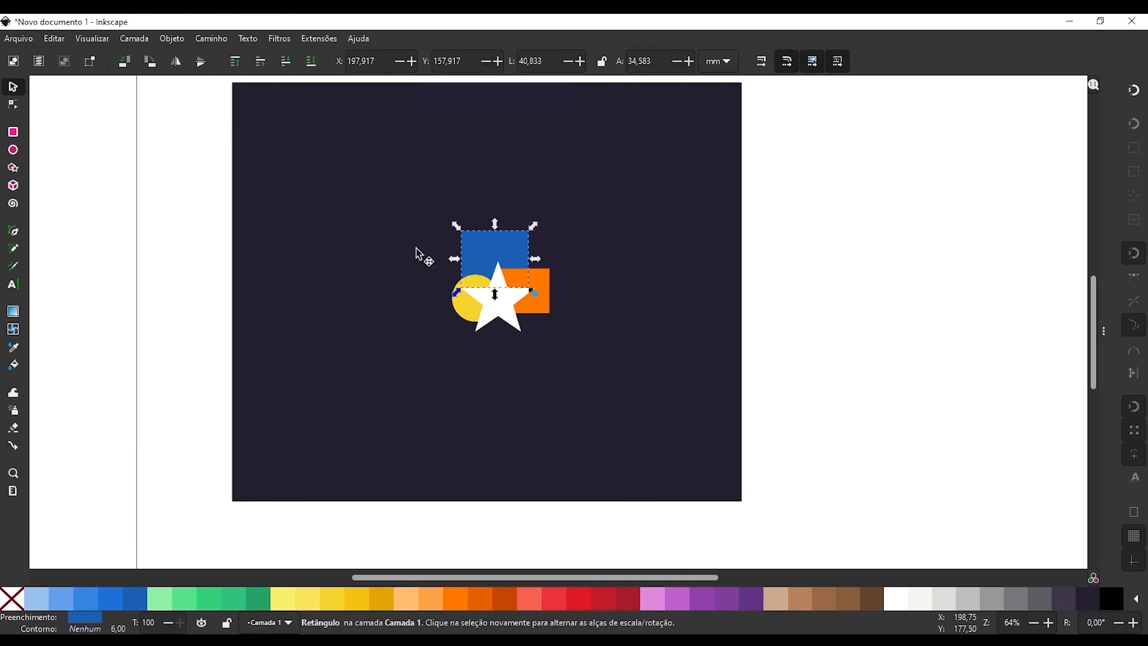
pyautogui.click(383, 244)
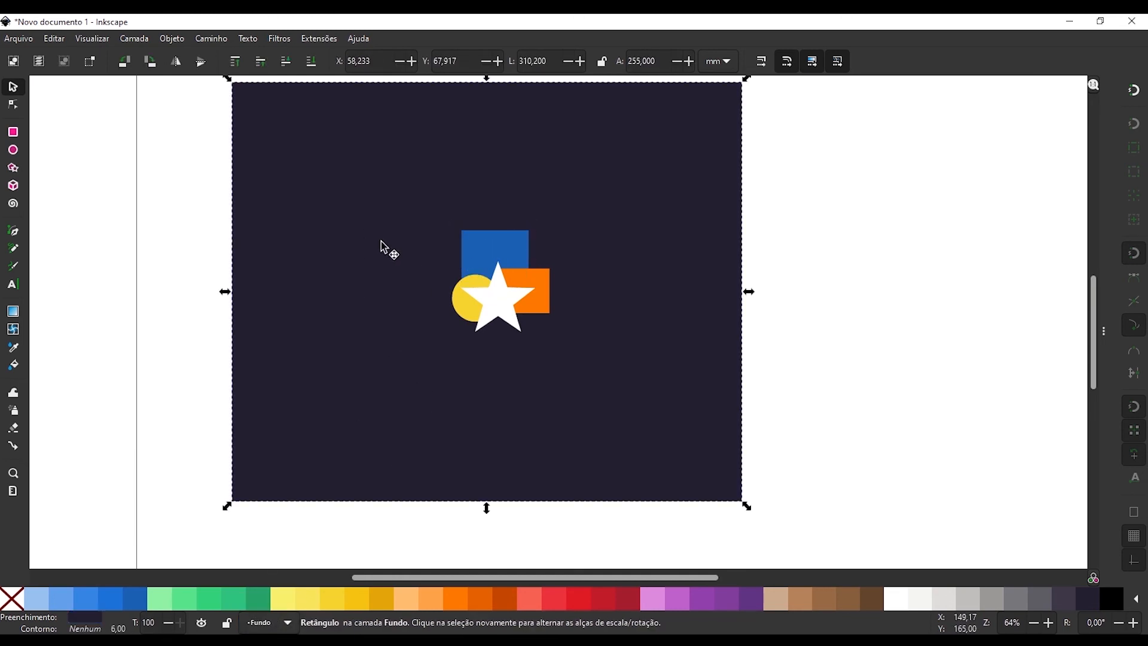
# Lock the Fundo layer and test whether the dark background rectangle can be selected.
pyautogui.click(229, 625)
pyautogui.click(283, 341)
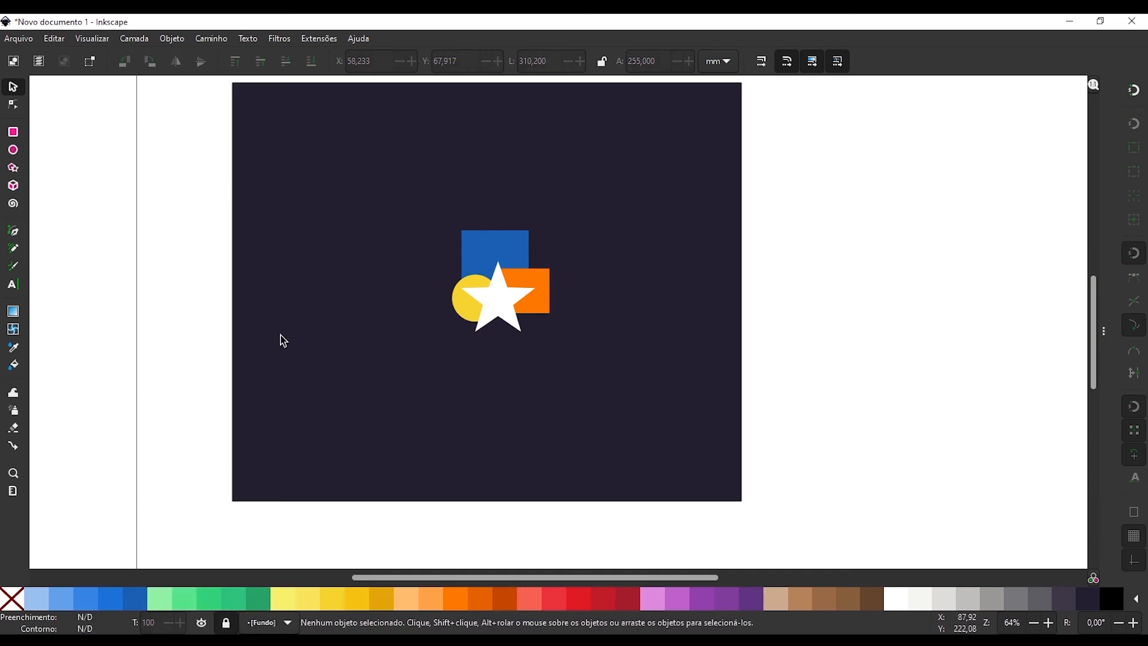
pyautogui.keyDown('ctrl'); pyautogui.scroll(2, 549, 239); pyautogui.keyUp('ctrl')
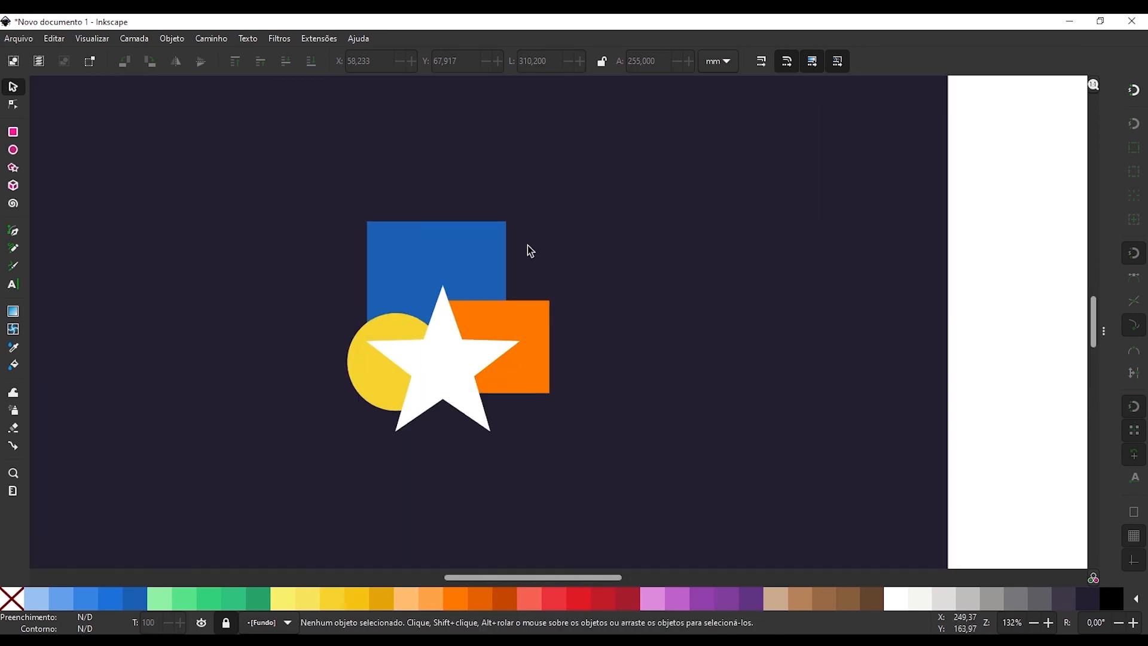
# Box-select the area around all four shapes to test whether the locked background stays out of the selection.
pyautogui.moveTo(215, 156); pyautogui.dragTo(669, 512)
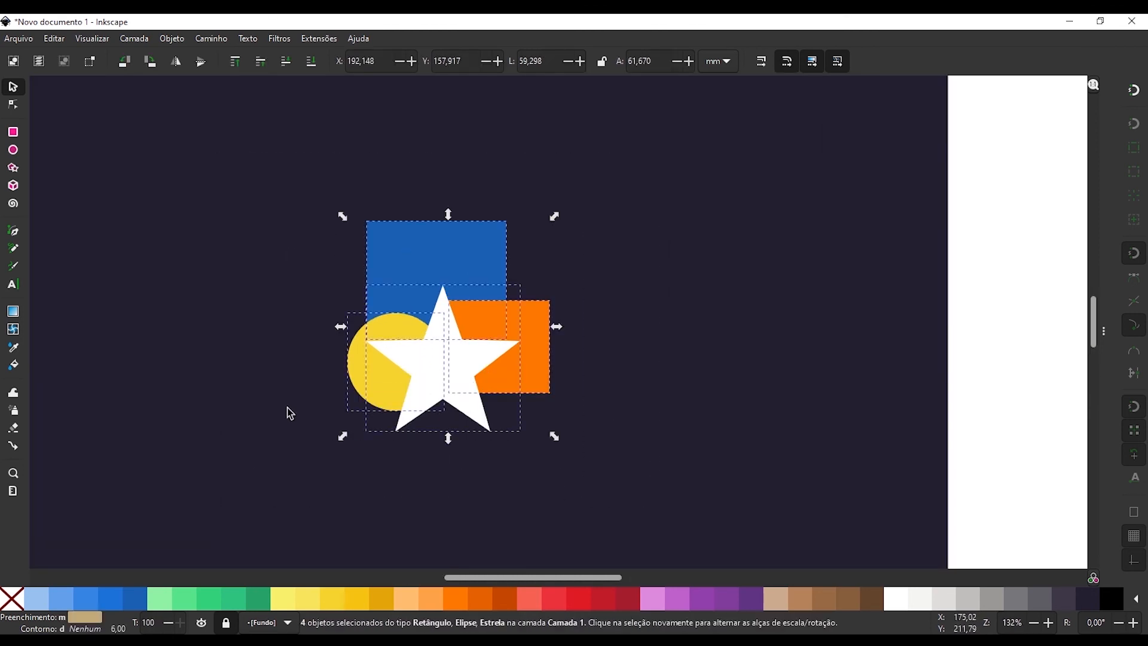
pyautogui.moveTo(287, 408); pyautogui.dragTo(357, 364)
pyautogui.click(355, 364)
# Send the white star to the bottom of its layer, raise it to the top, and lower it to the bottom again.
pyautogui.click(498, 323)
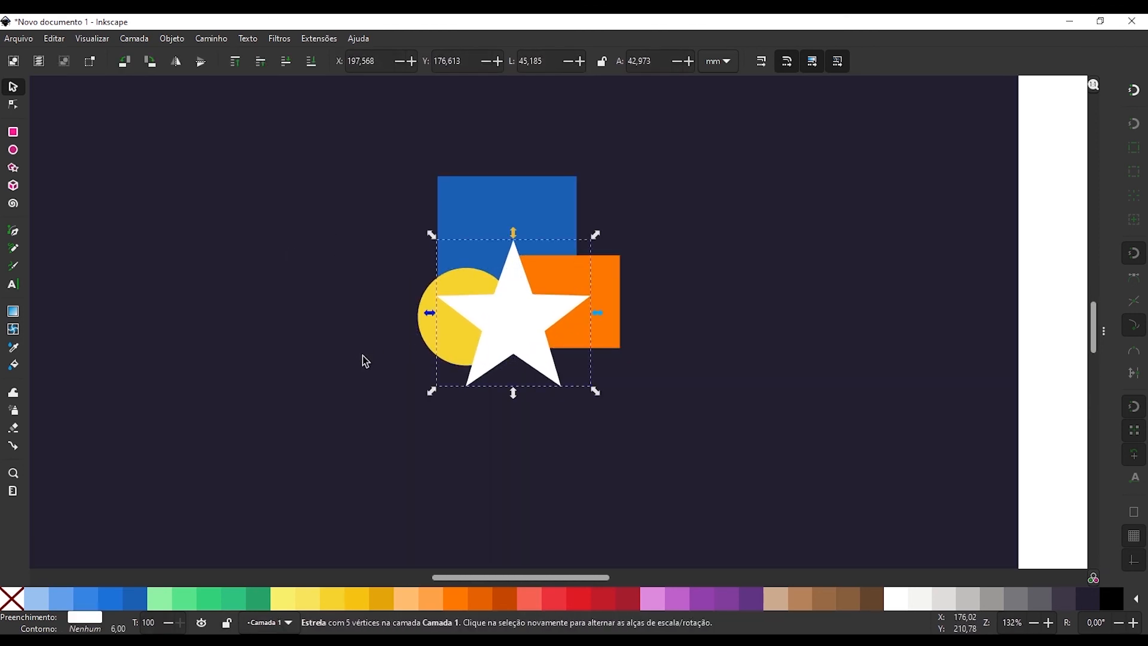
pyautogui.press('End')
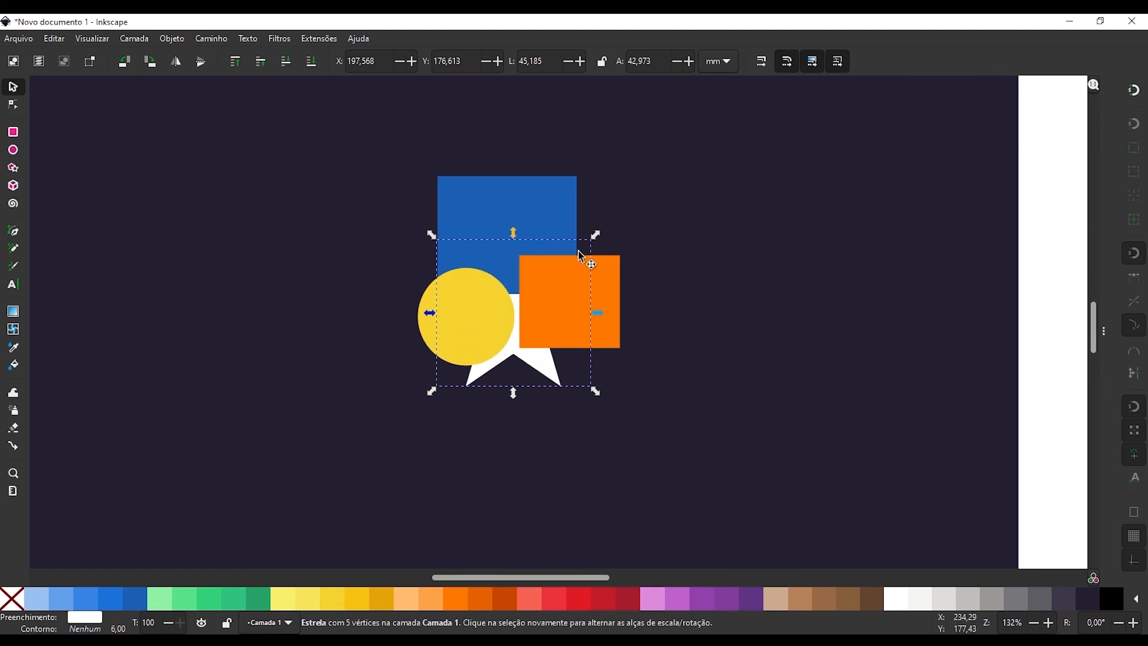
pyautogui.scroll(-2, 487, 316)
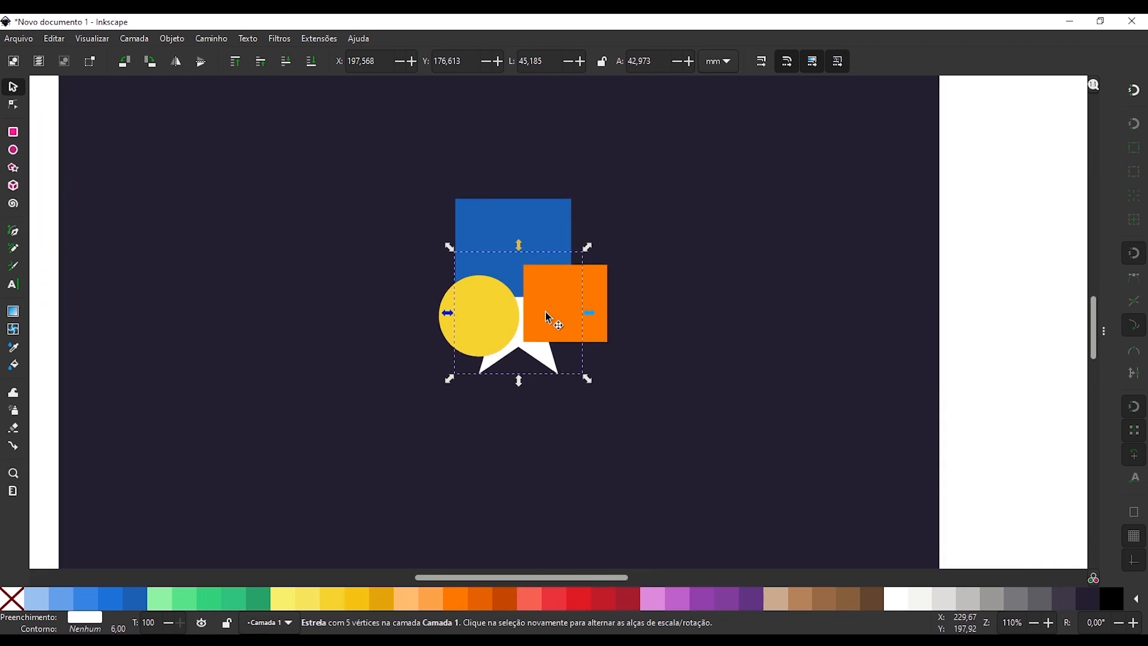
pyautogui.press('Home')
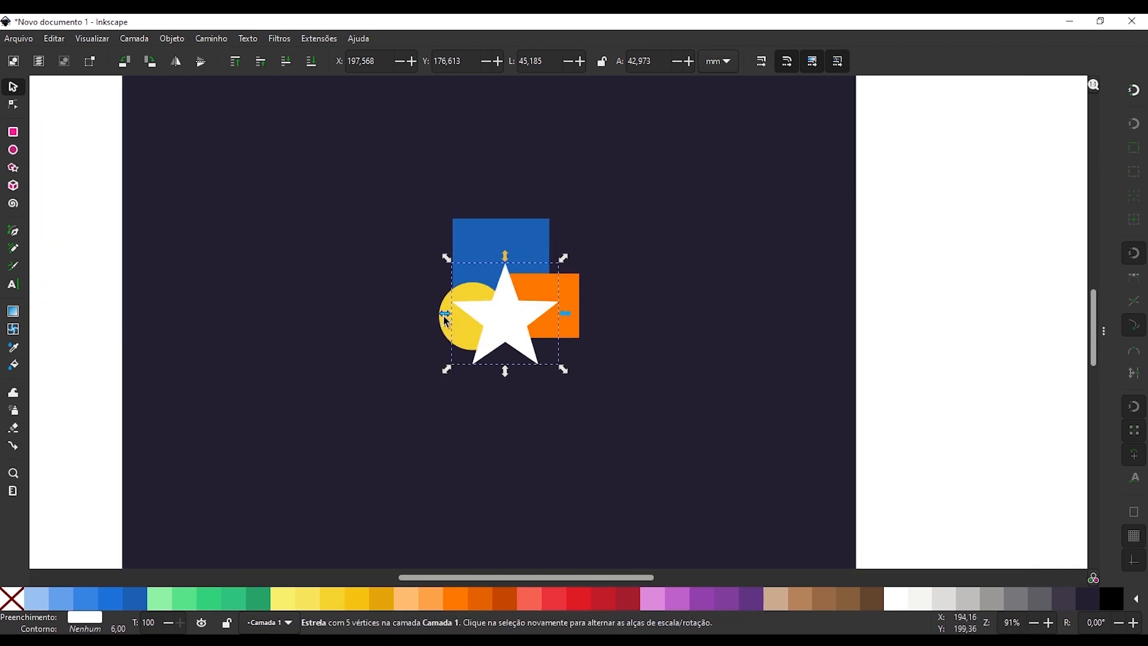
pyautogui.press('End')
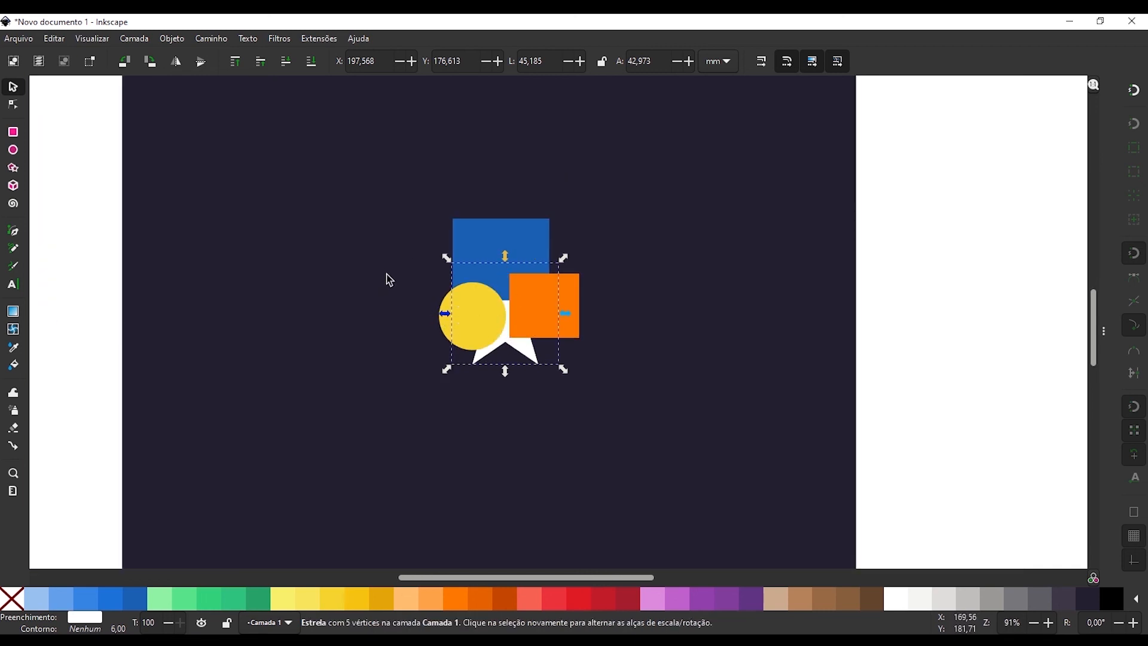
pyautogui.click(425, 305)
# Hide the Camada 1 layer containing the star, circle and two squares.
pyautogui.scroll(-1, 560, 278)
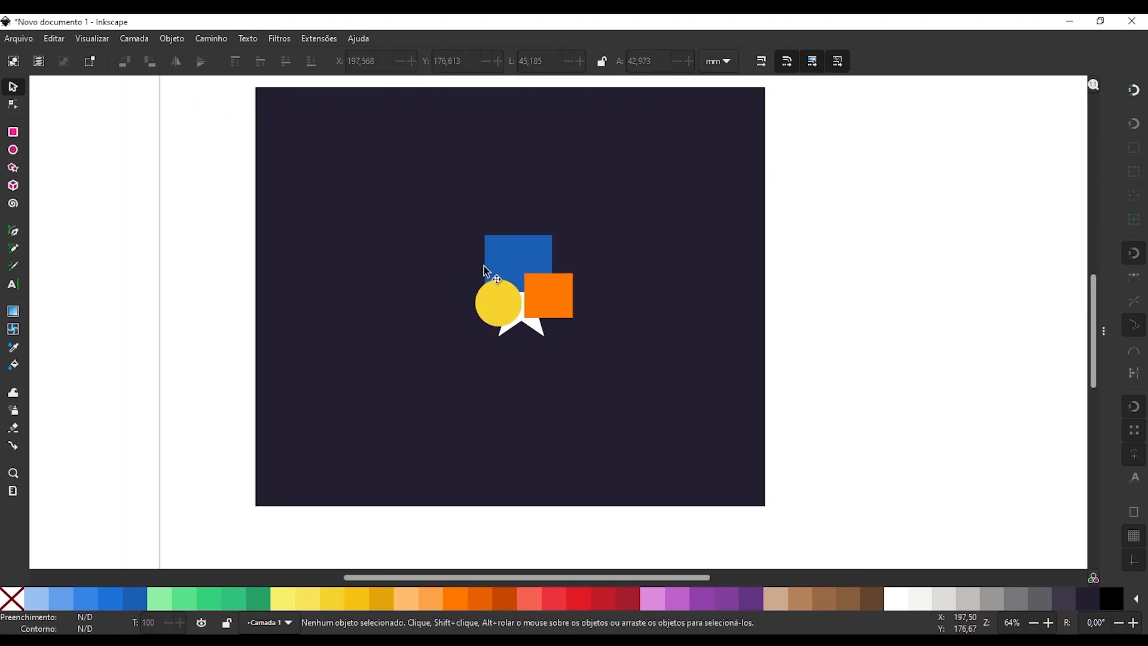
pyautogui.scroll(1, 484, 268)
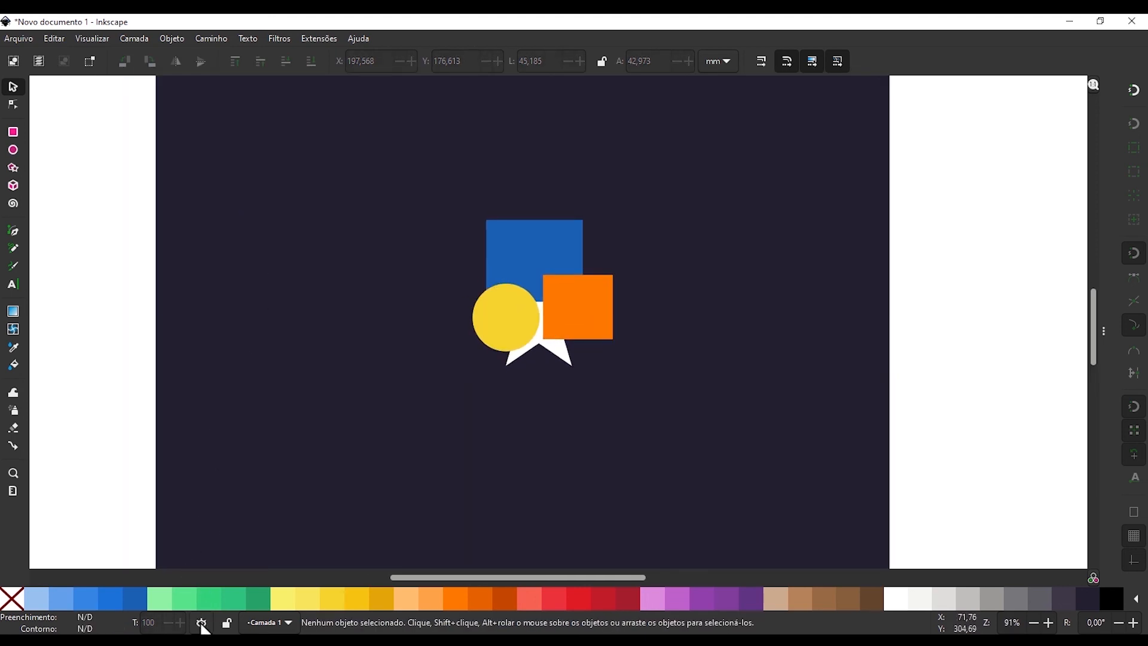
pyautogui.click(201, 624)
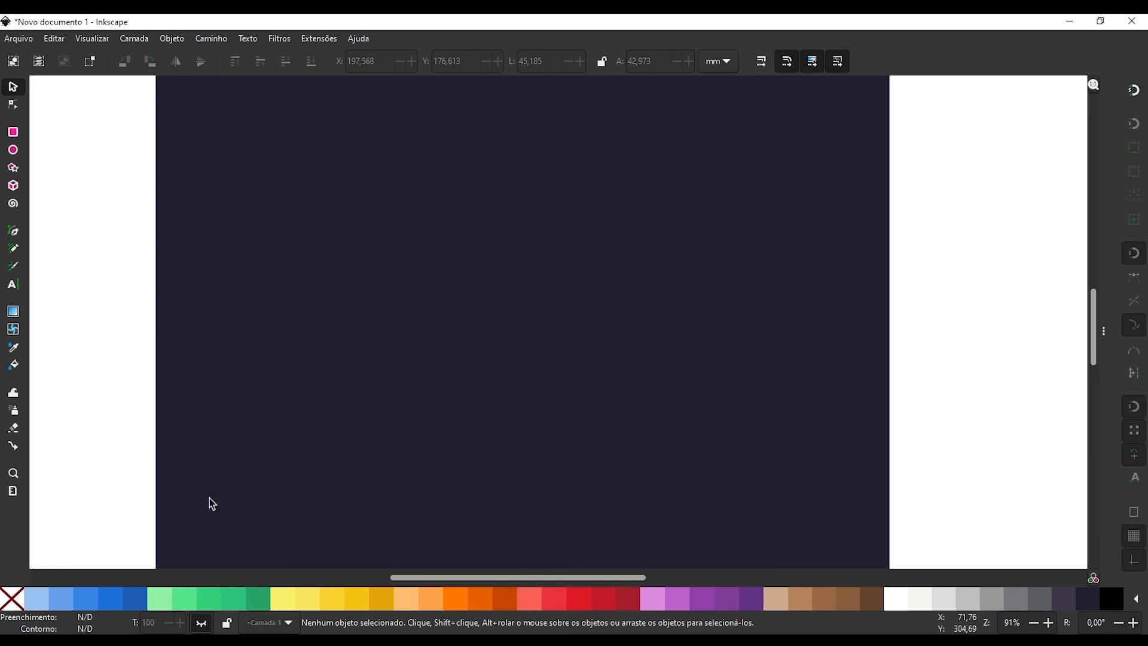
# Add a new layer named Camada 2 above the current layer.
pyautogui.click(134, 38)
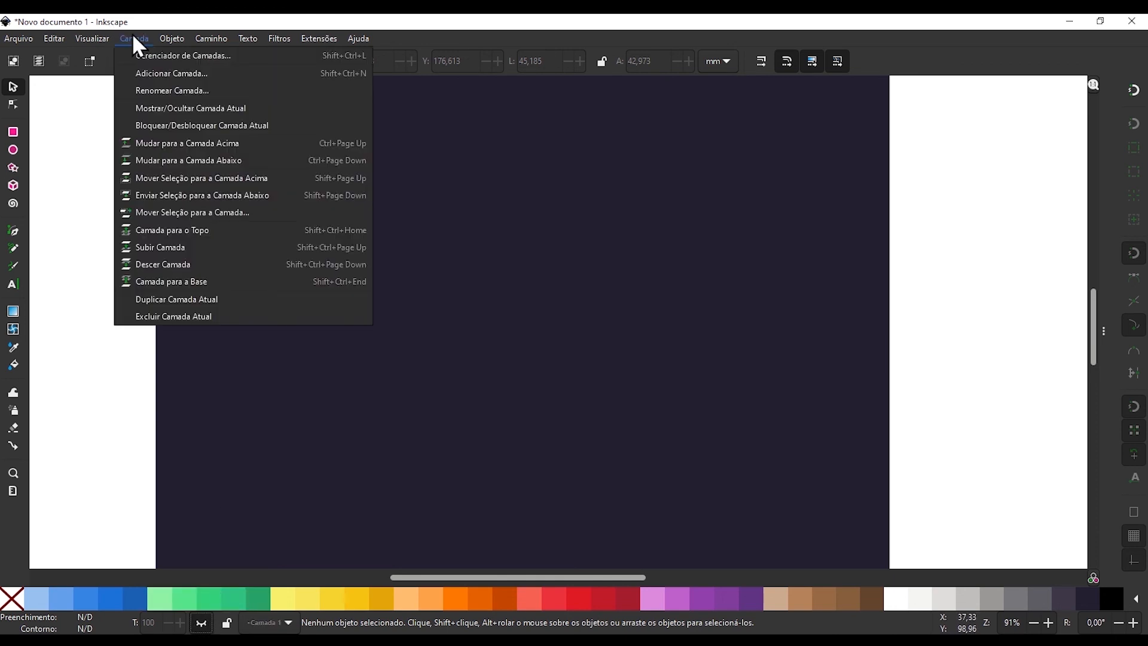
pyautogui.click(151, 73)
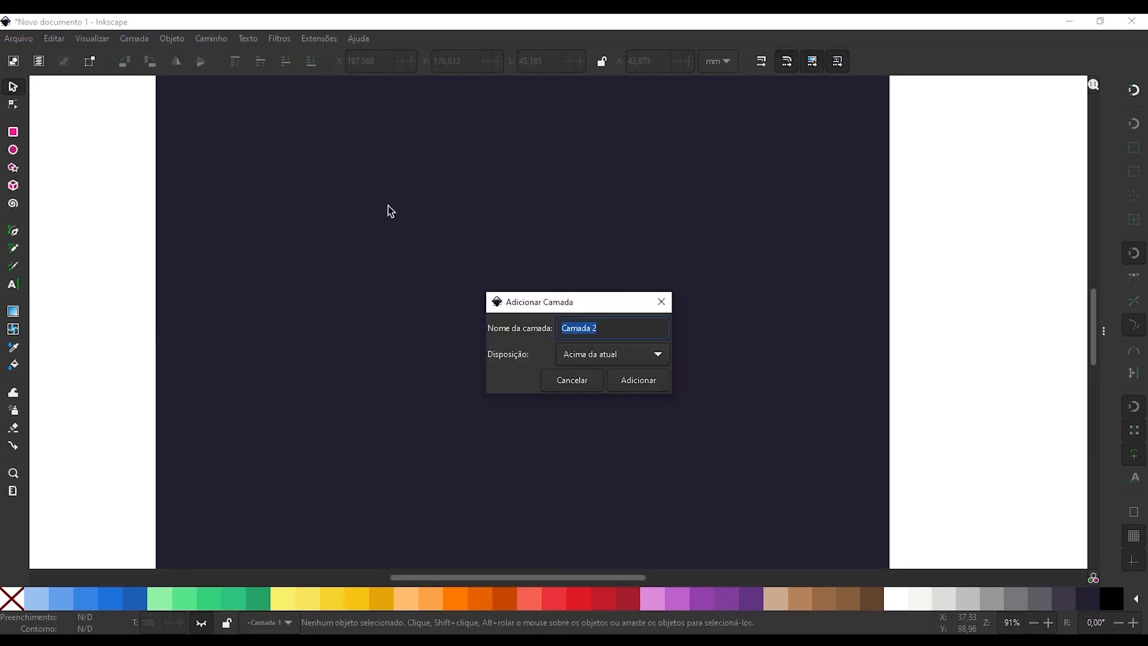
pyautogui.click(629, 380)
# Draw a horizontal rectangle about 82 × 15 mm on the dark background in Camada 2 and fill it red.
pyautogui.press('r')
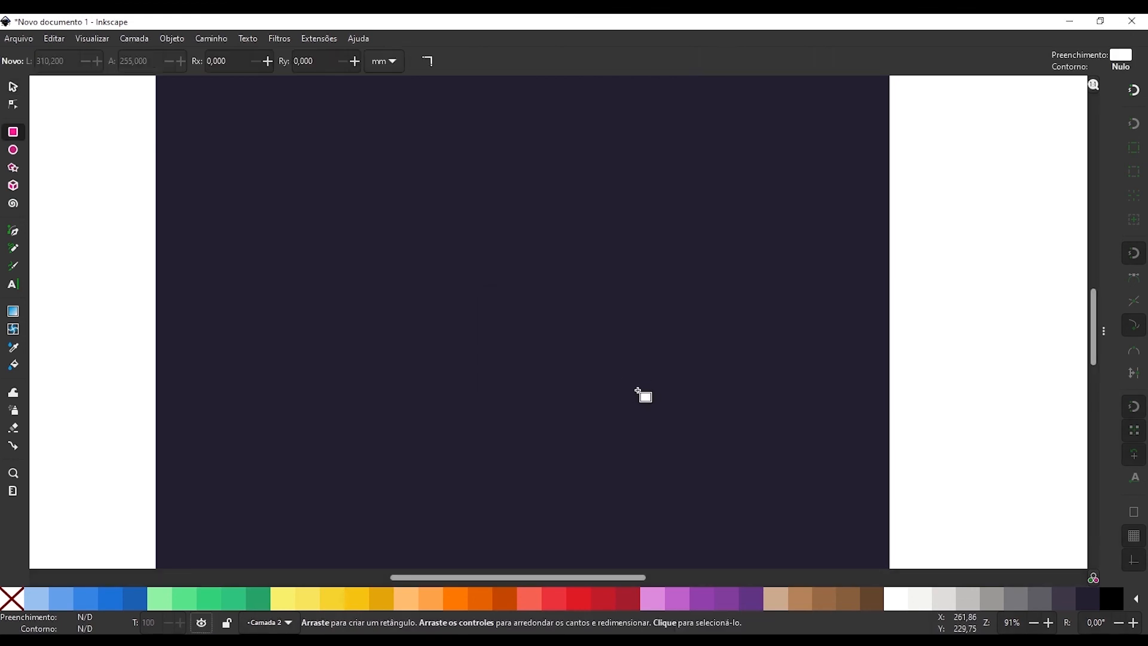
pyautogui.moveTo(642, 389); pyautogui.dragTo(836, 426)
pyautogui.click(605, 598)
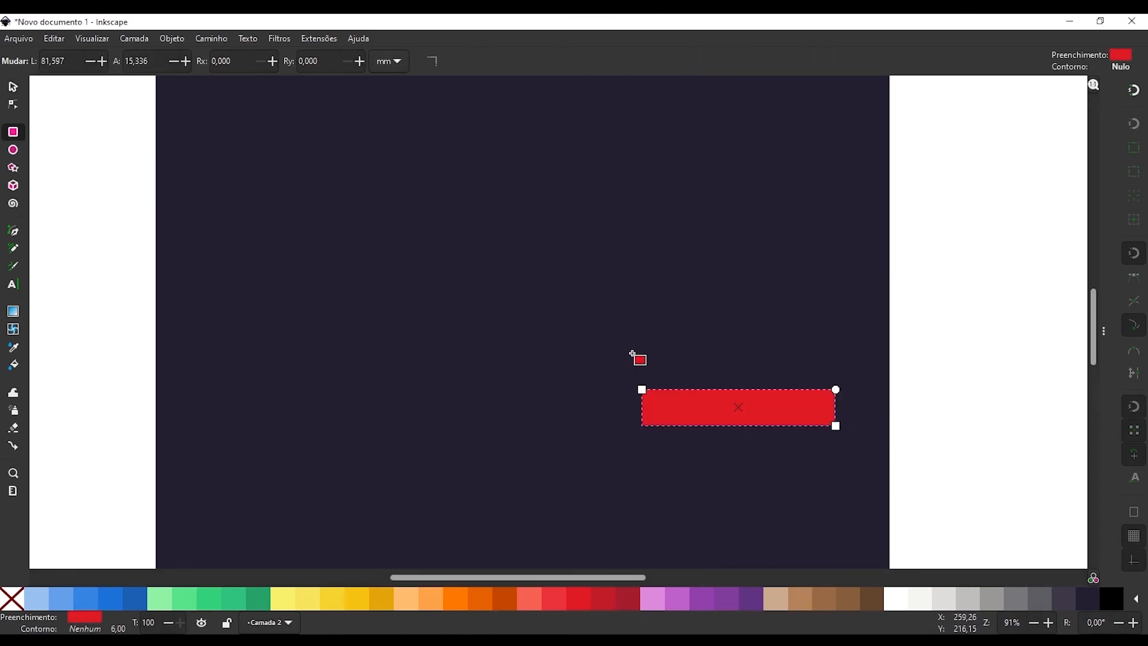
# Draw an orange rectangle above the red one and a yellow rectangle about 49 × 9 mm above the orange one.
pyautogui.moveTo(633, 345); pyautogui.dragTo(800, 373)
pyautogui.click(454, 598)
pyautogui.moveTo(630, 310); pyautogui.dragTo(747, 332)
pyautogui.click(332, 598)
pyautogui.press('s')
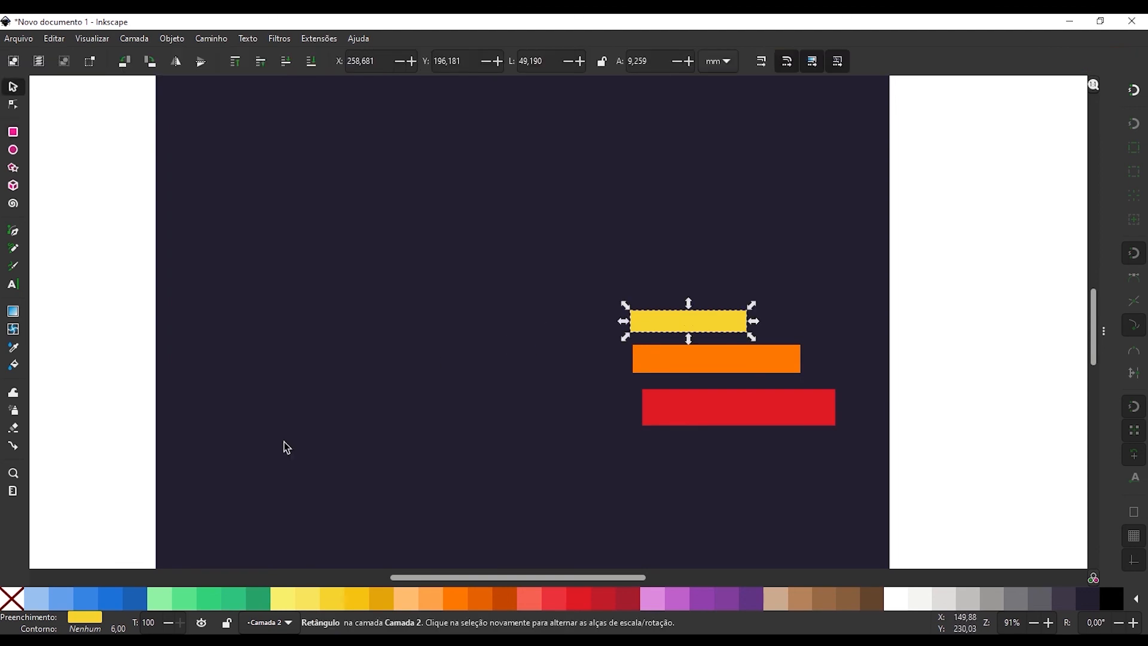
# Make Camada 1 the current layer and show it again.
pyautogui.click(272, 625)
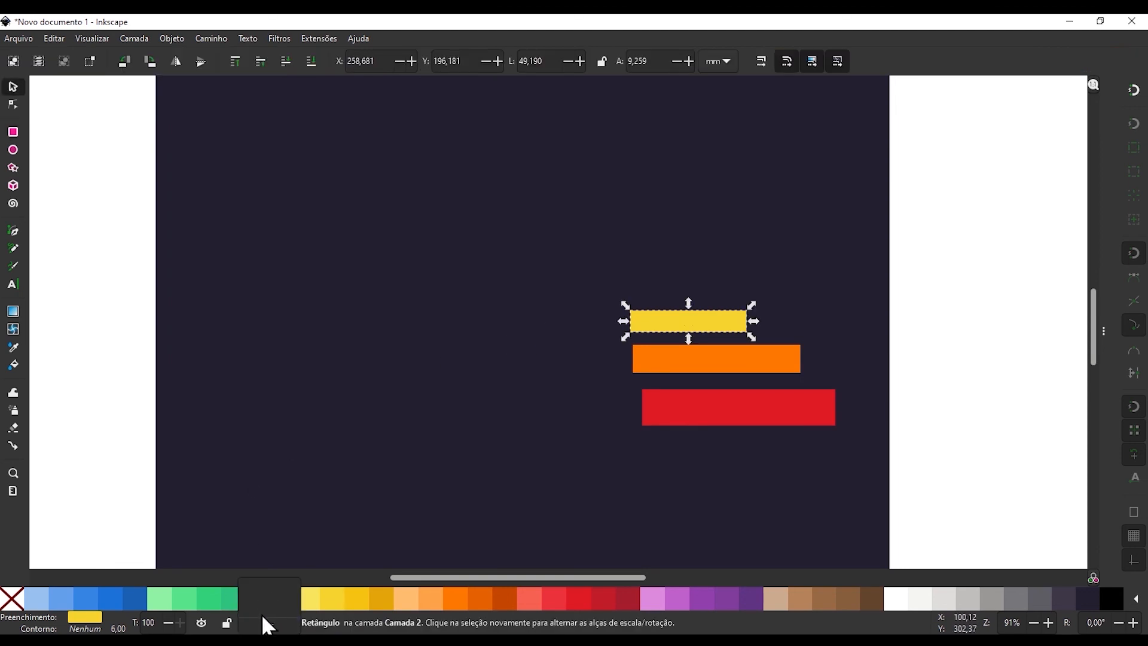
pyautogui.click(270, 606)
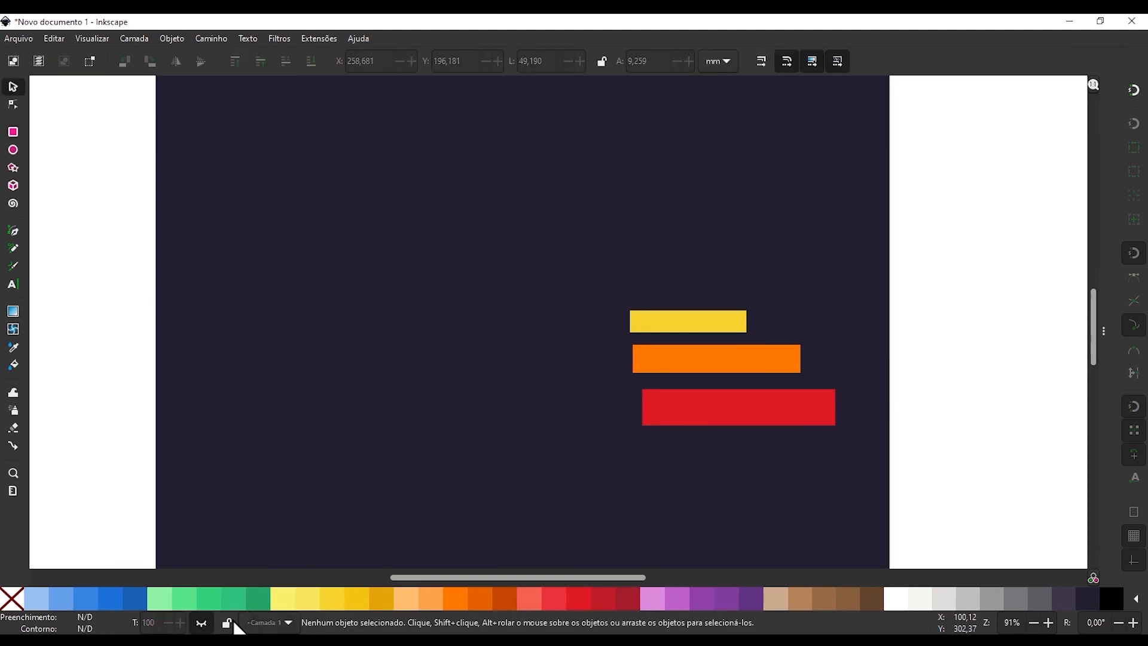
pyautogui.click(202, 624)
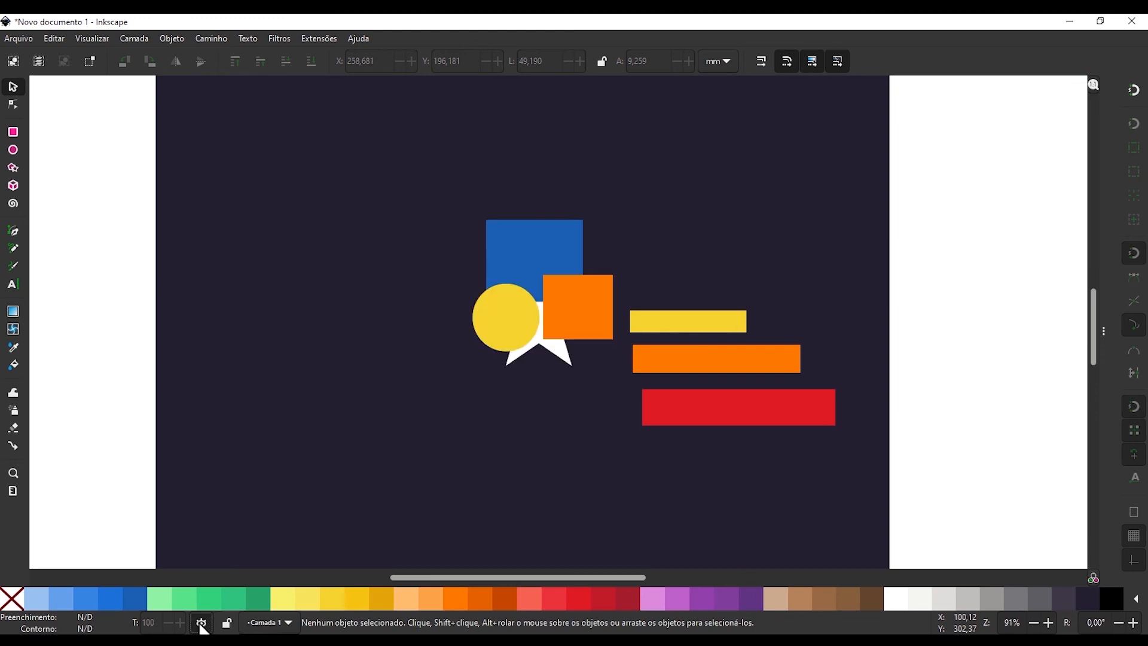
# Make Camada 2 the current layer and toggle its visibility off and back on.
pyautogui.click(258, 630)
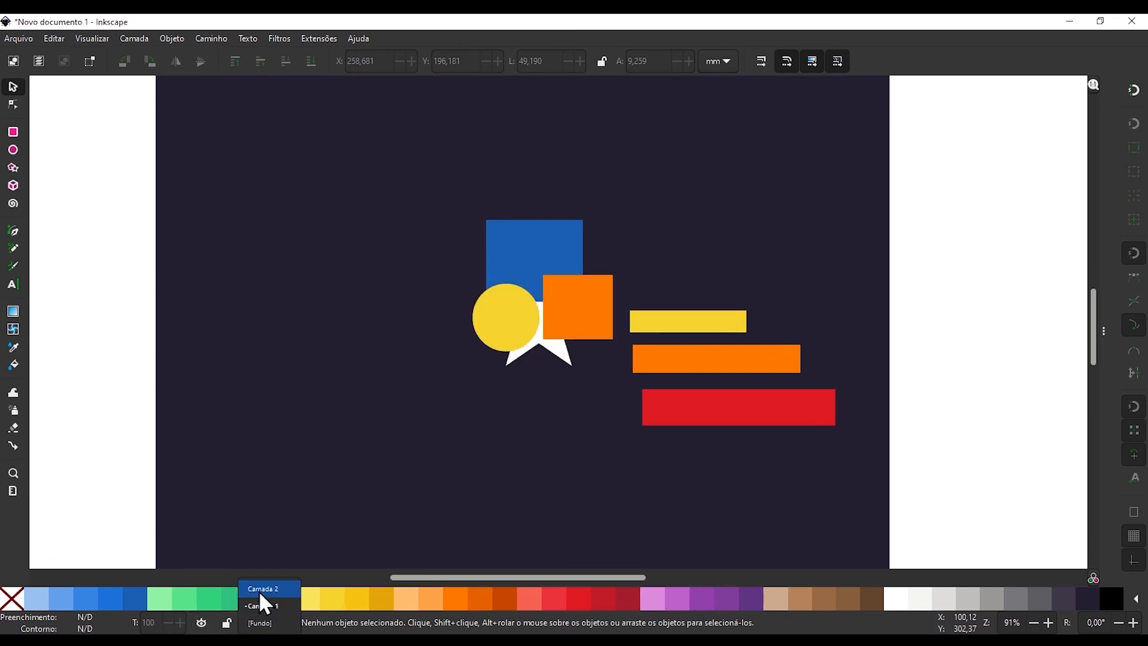
pyautogui.click(266, 587)
pyautogui.click(204, 622)
pyautogui.click(204, 621)
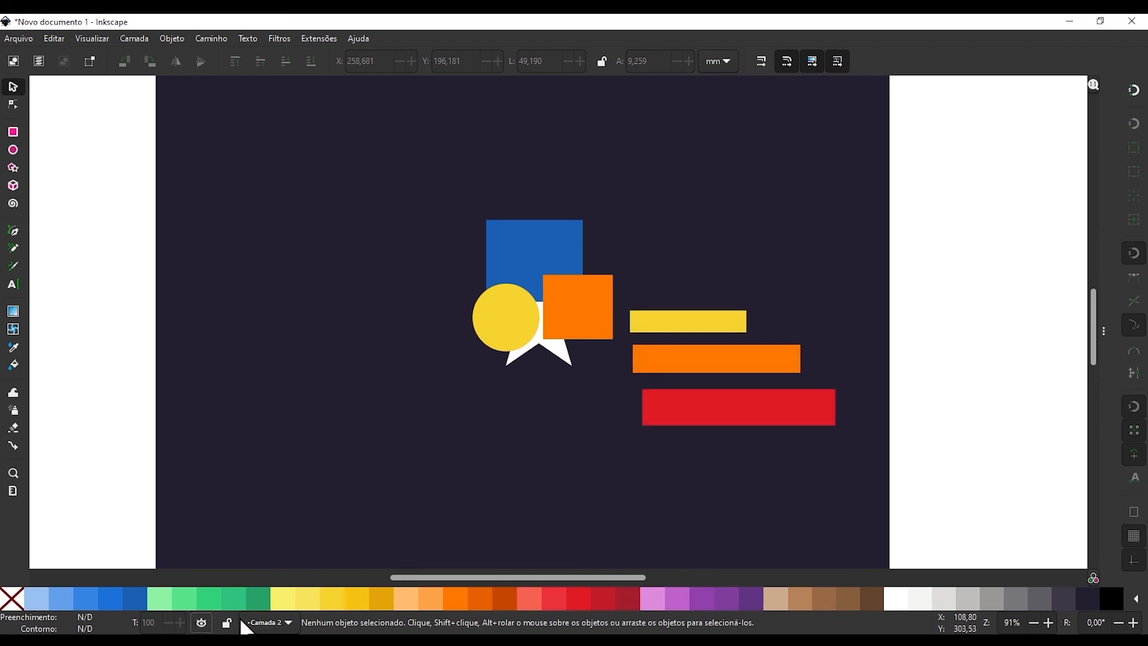
# Lock the Camada 2 layer and test selecting its yellow bar, then the shapes in Camada 1.
pyautogui.click(227, 623)
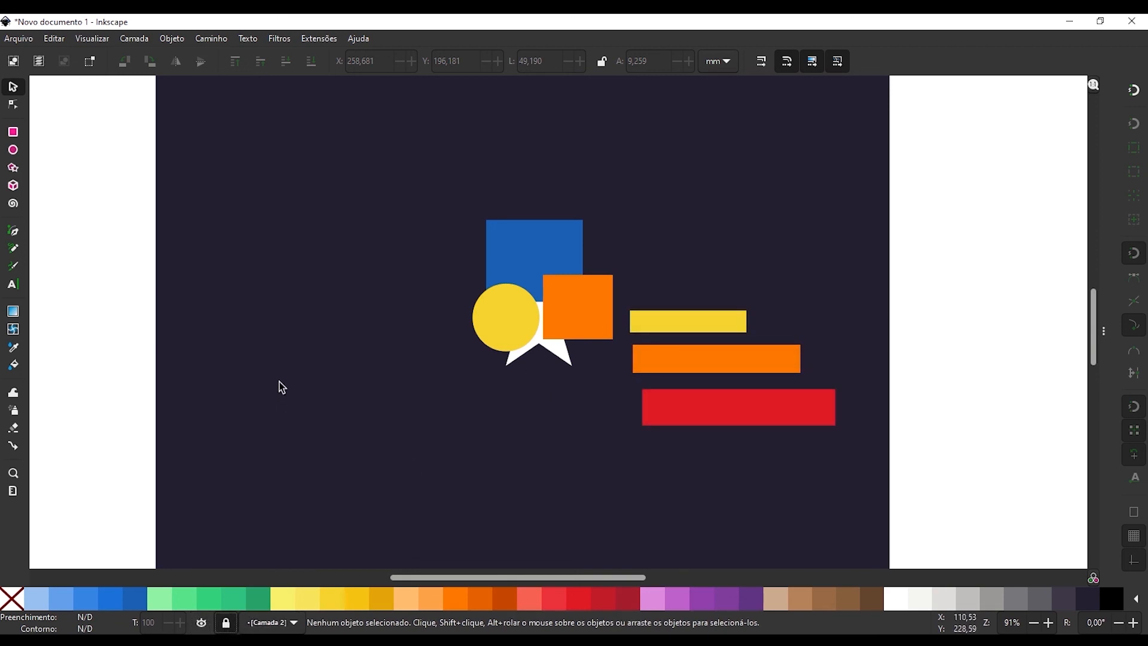
pyautogui.moveTo(703, 310); pyautogui.dragTo(752, 243)
pyautogui.click(584, 313)
pyautogui.click(532, 240)
pyautogui.click(504, 319)
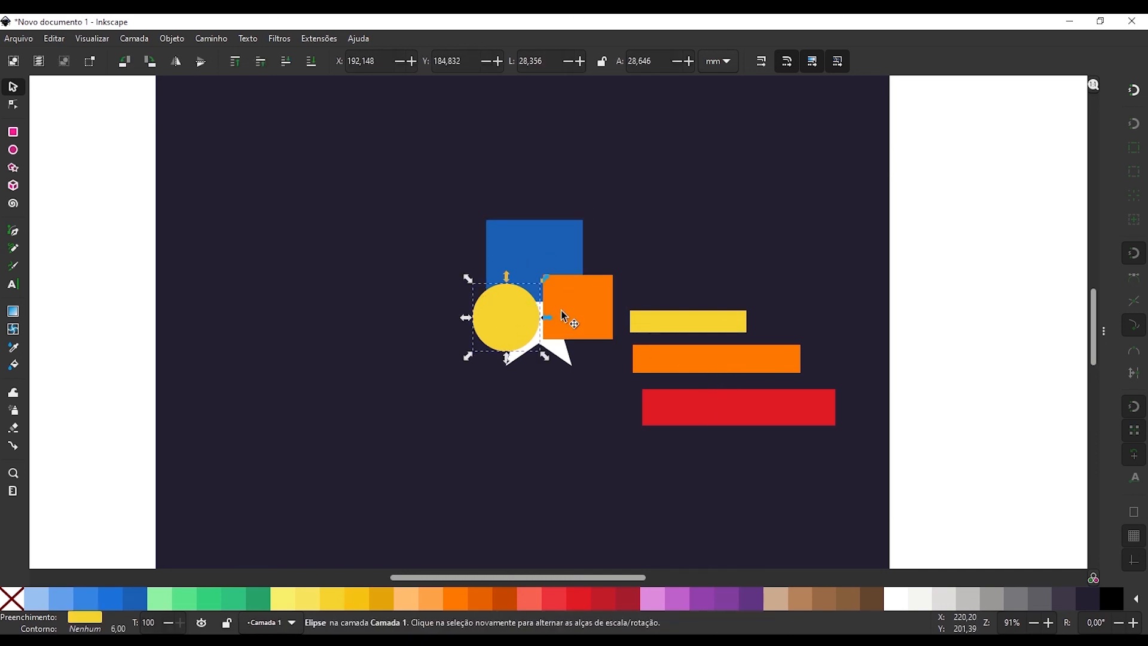